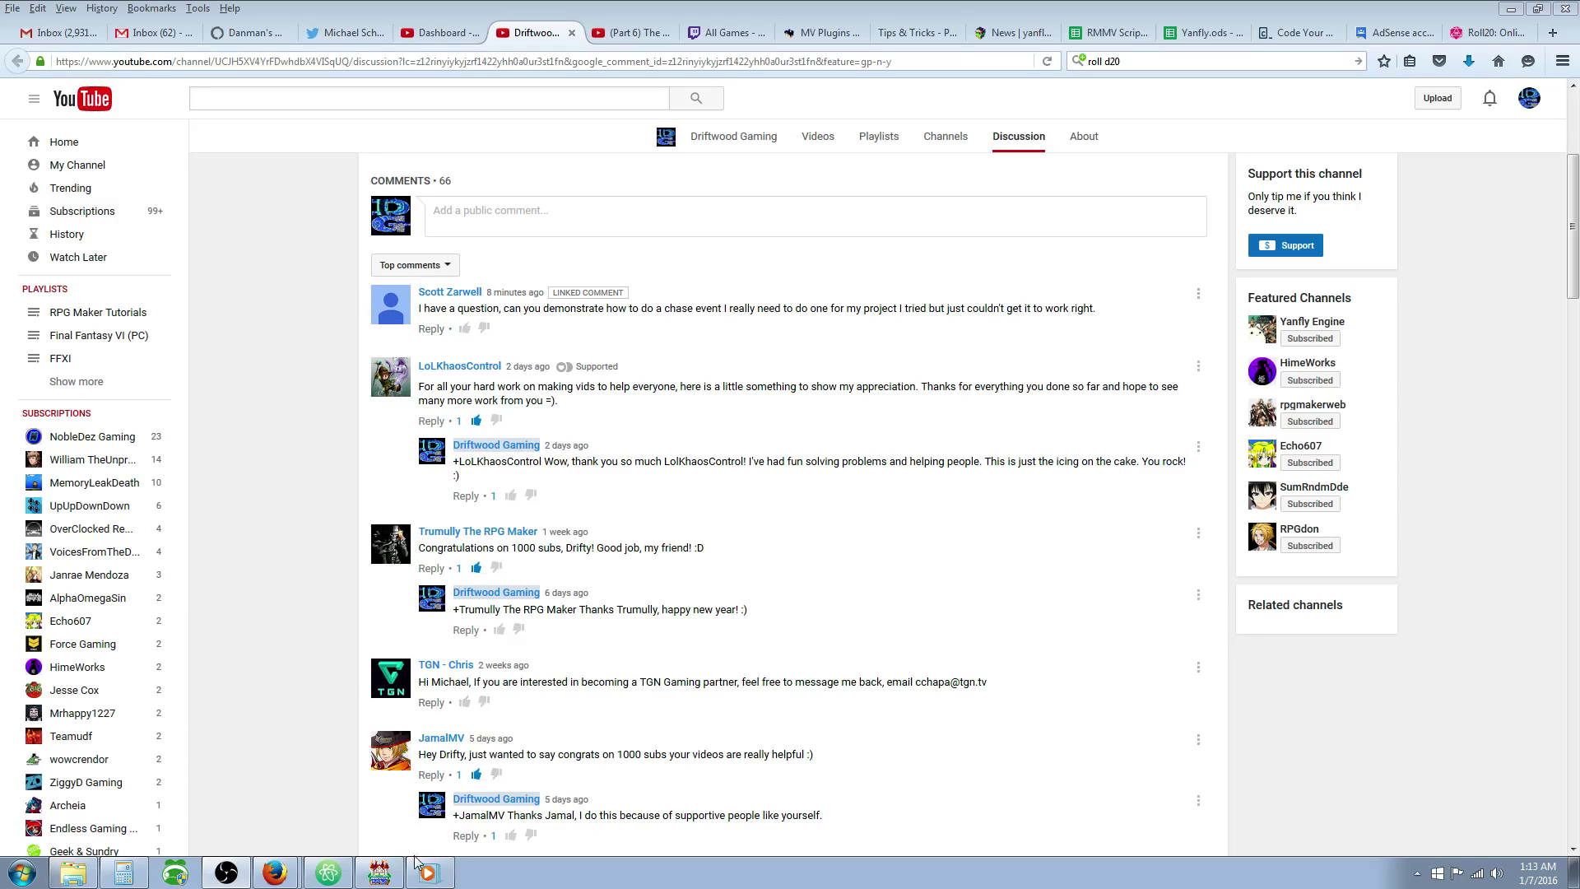
Switch to RPG Maker MV, open the cat event EV009, and set its autonomous movement to Approach with frequency 5: Highest
left_click(379, 872)
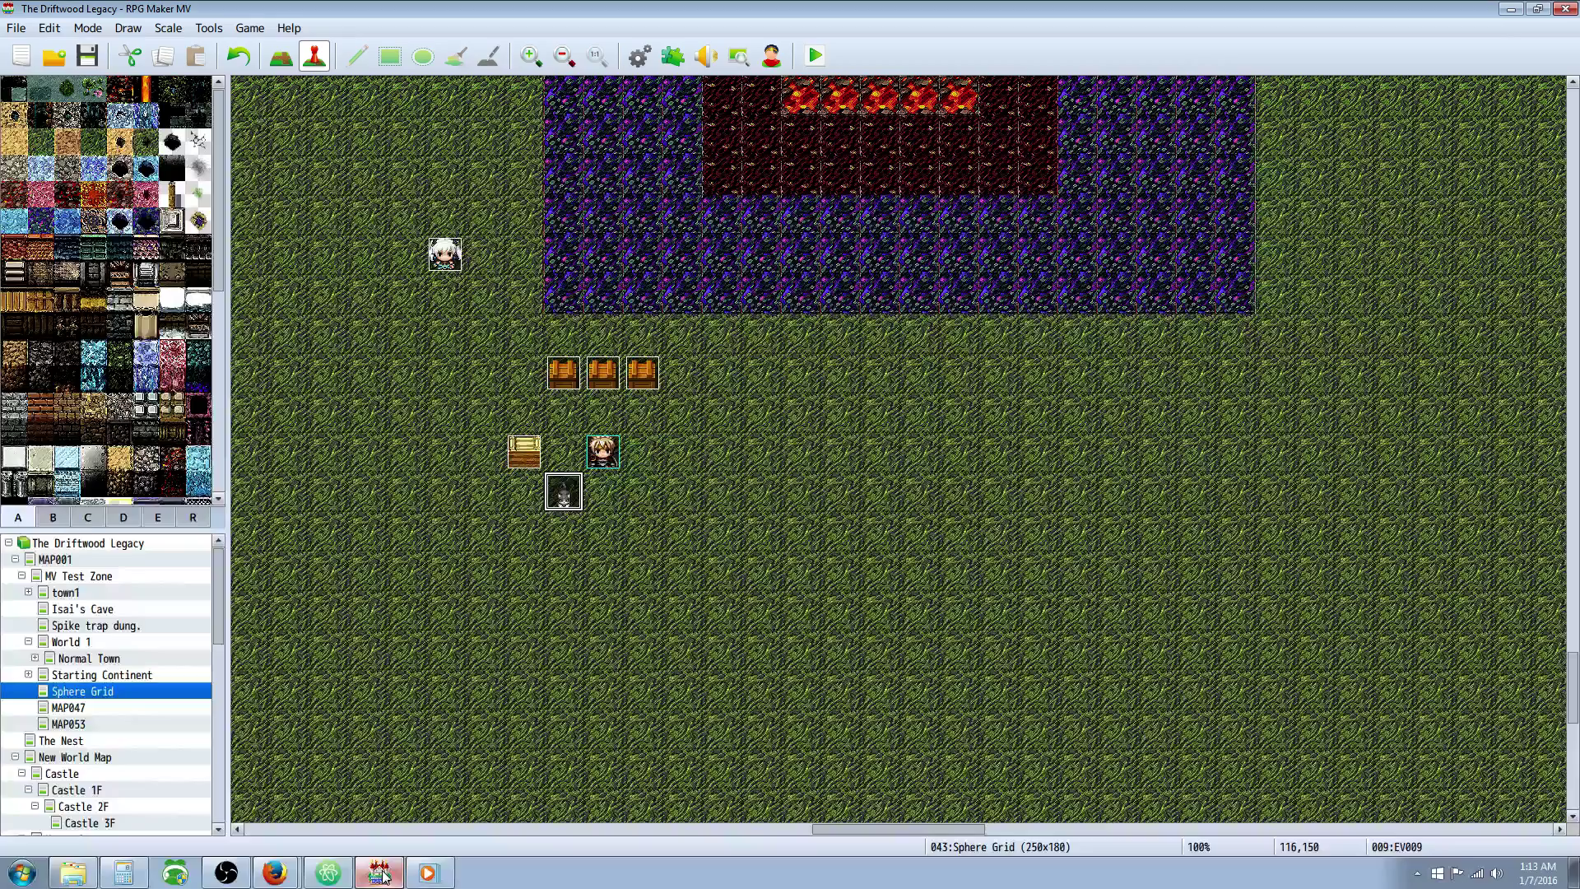
double_click(562, 492)
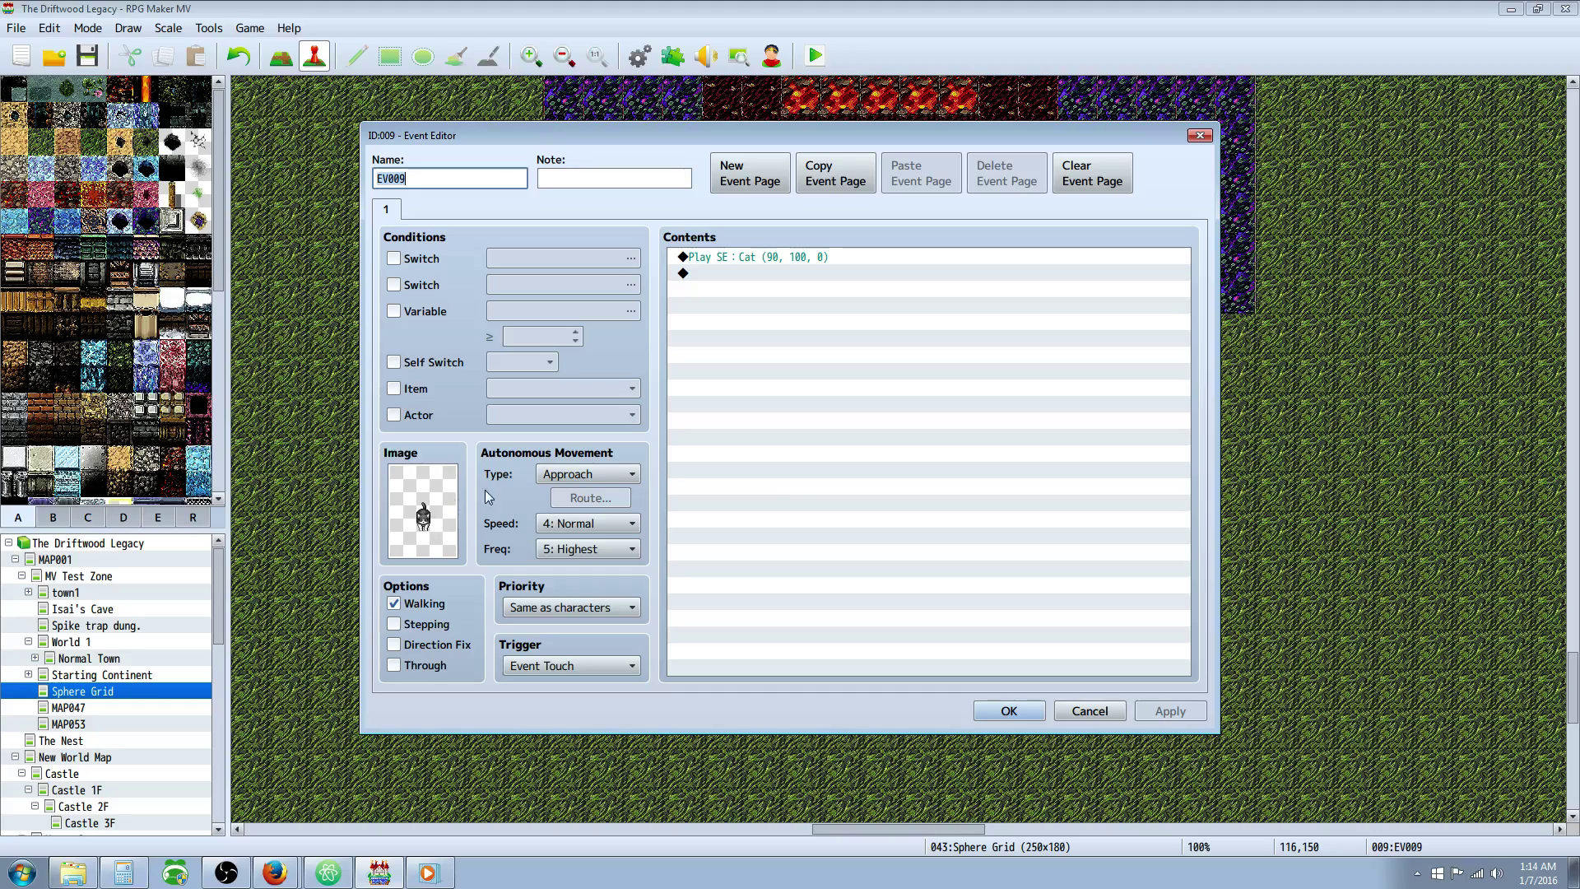
left_click(610, 477)
left_click(575, 532)
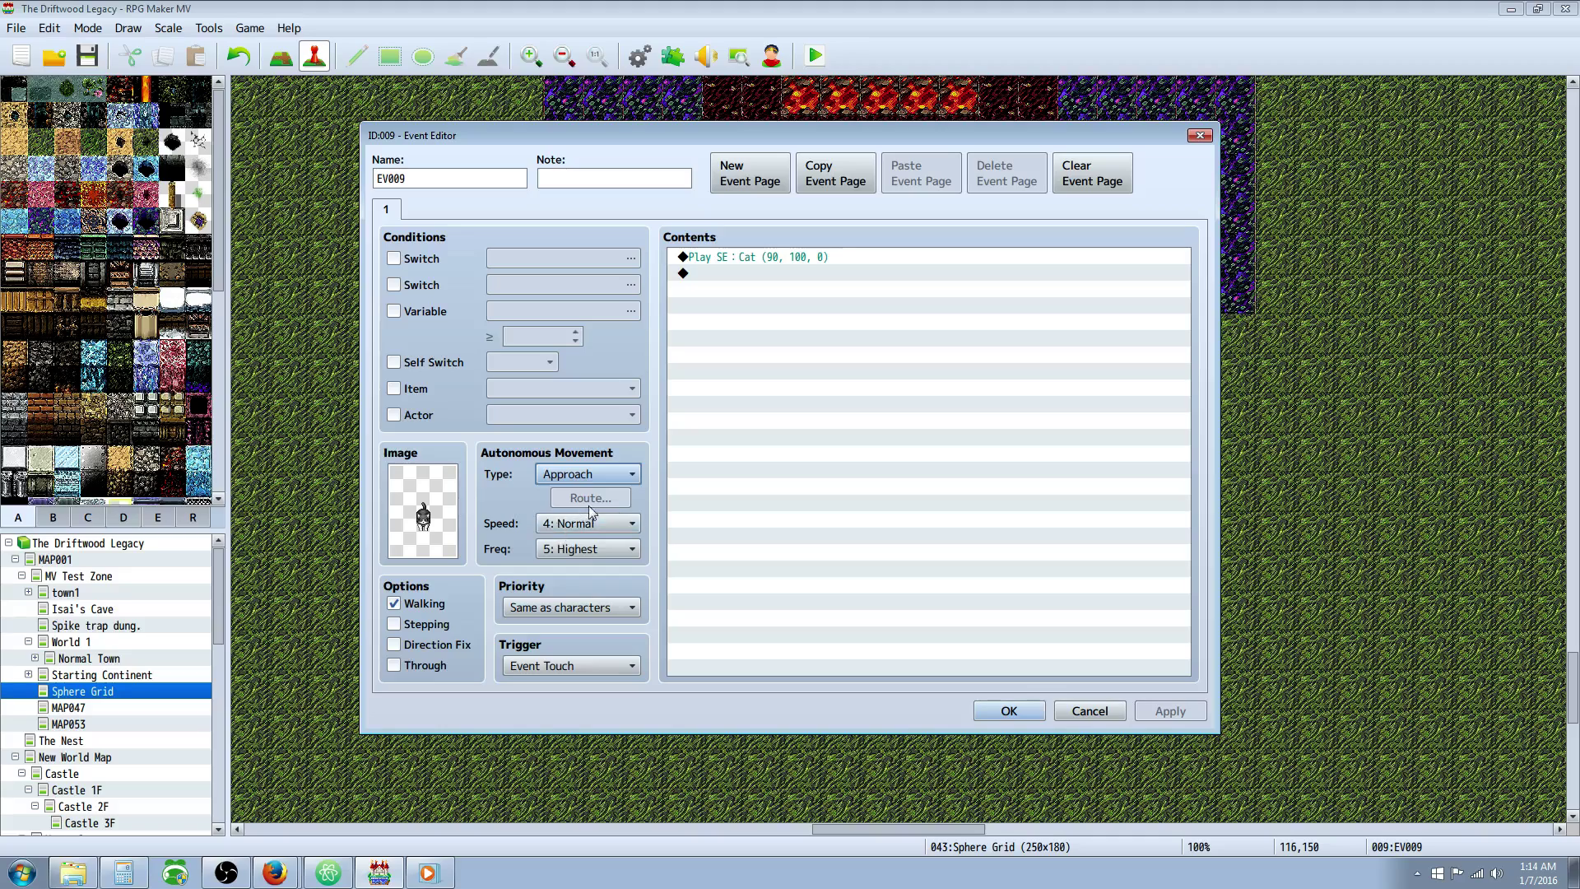
left_click(601, 549)
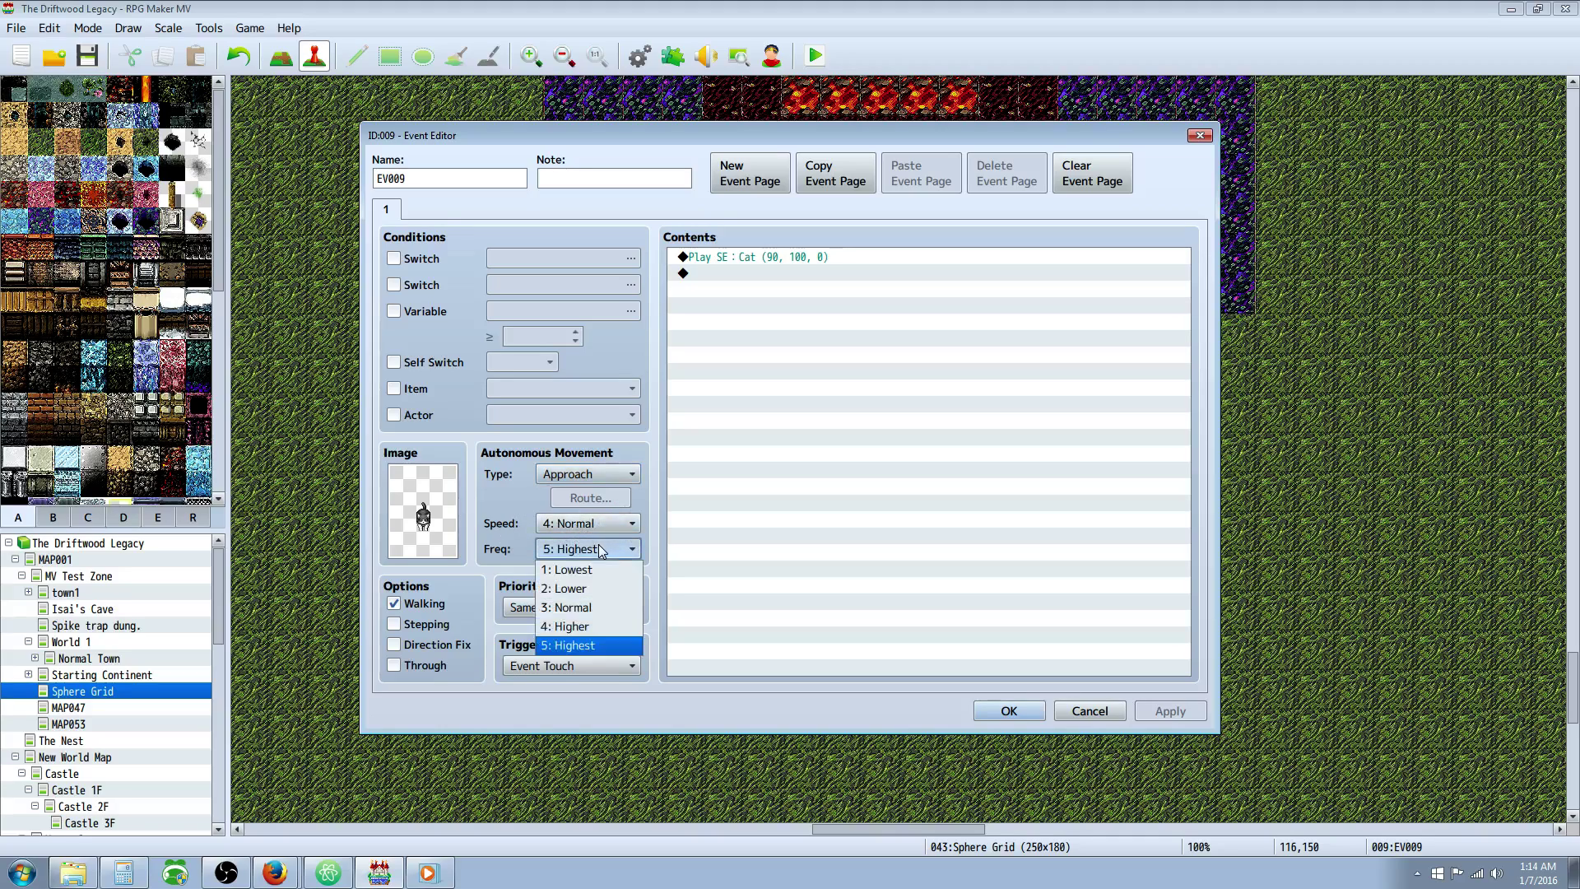
left_click(580, 645)
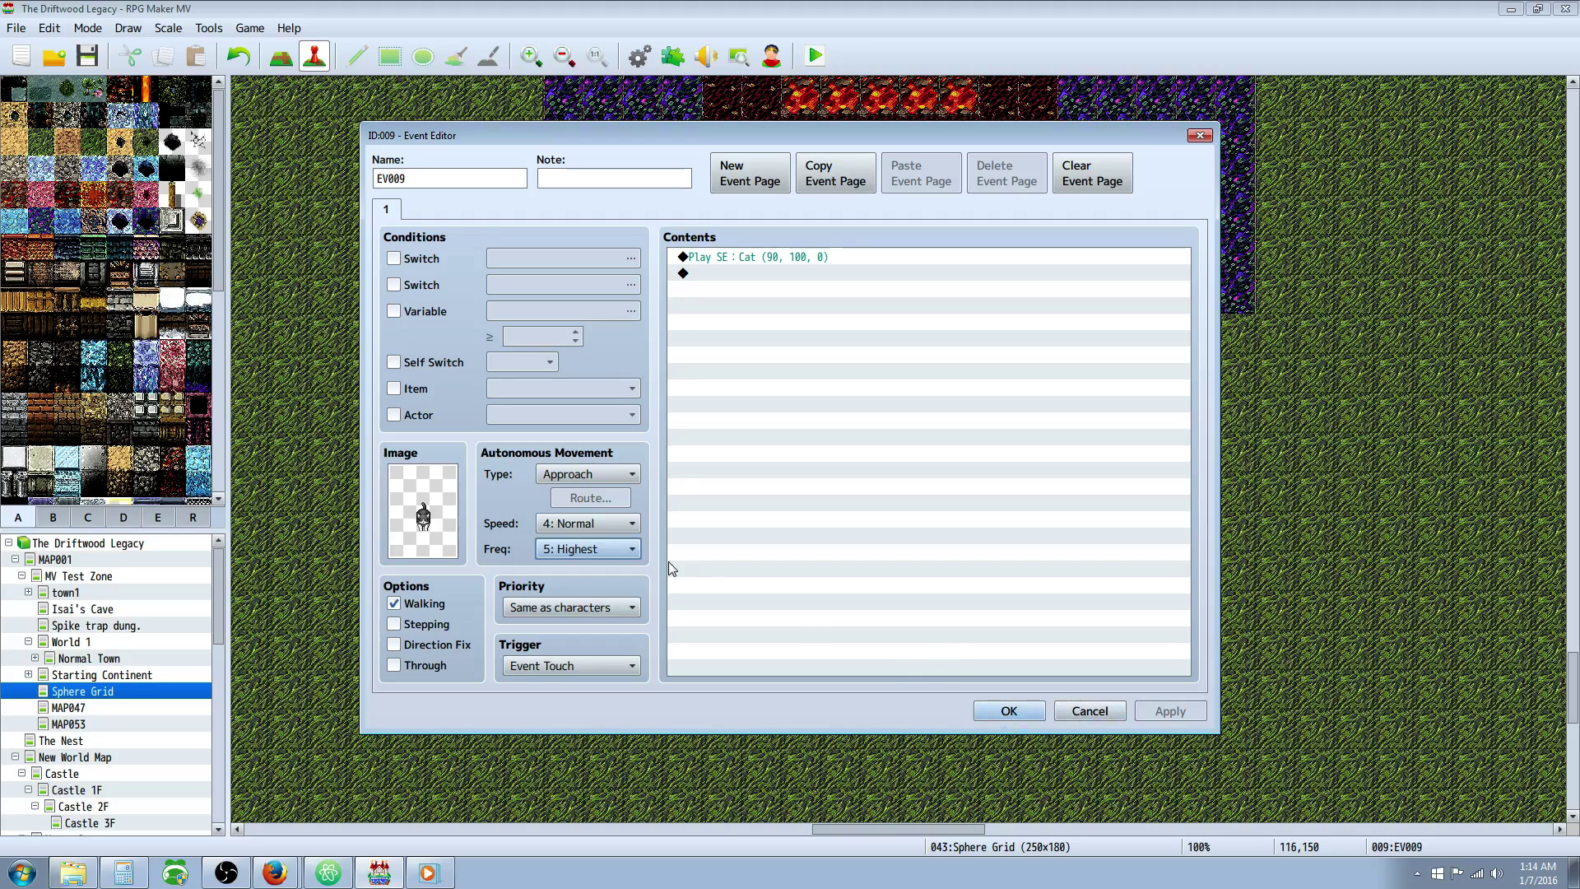
Set the cat event's speed to 4: Normal, try frequency 4: Higher, and restore frequency 5: Highest
left_click(599, 523)
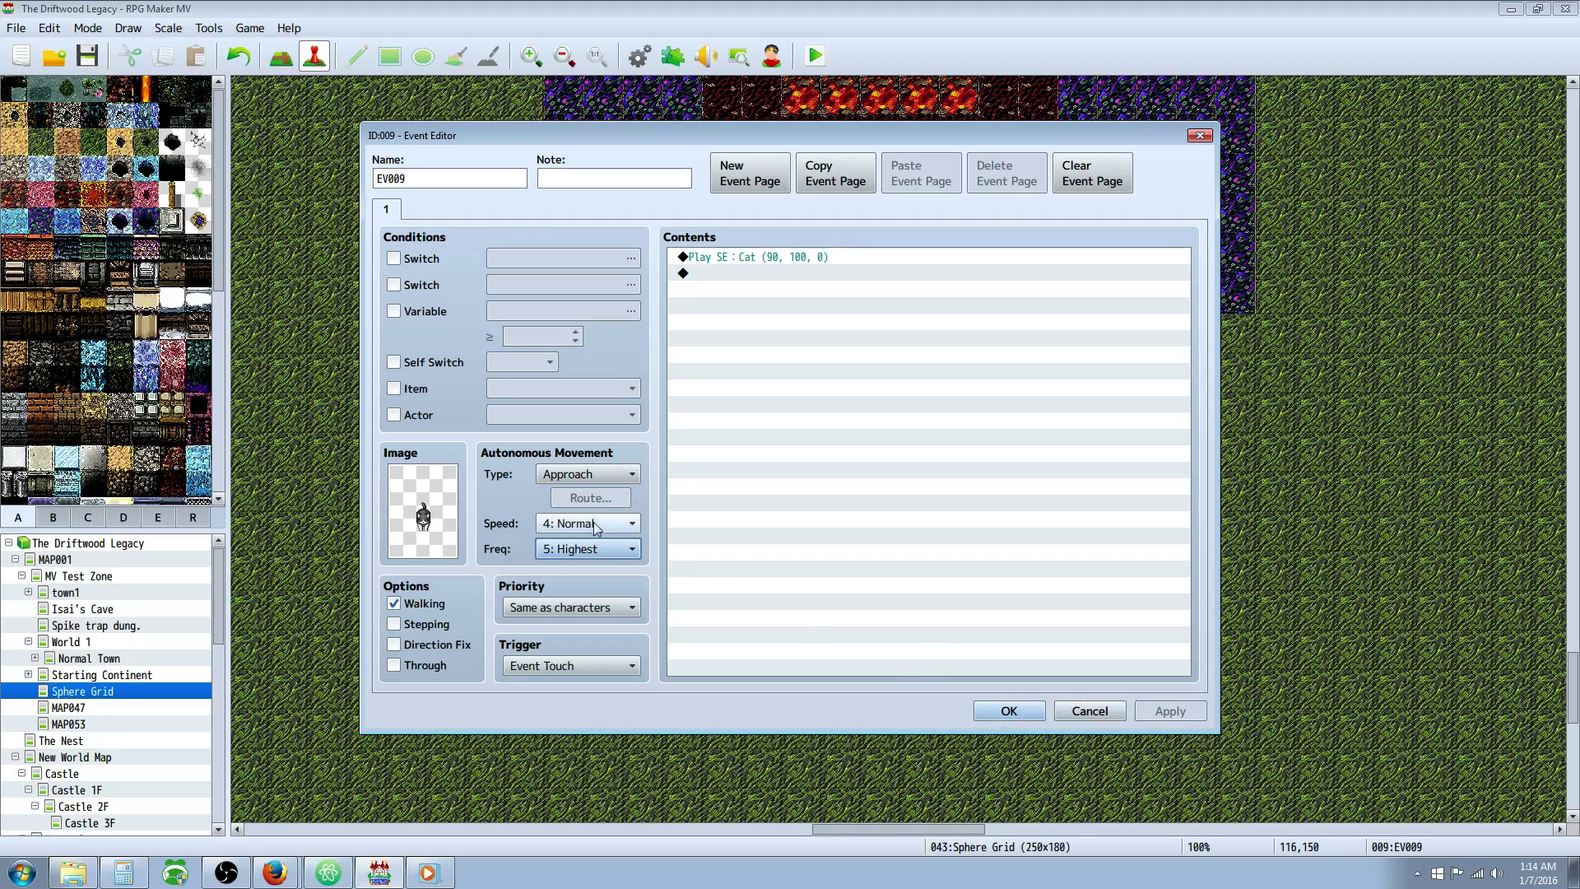
left_click(585, 603)
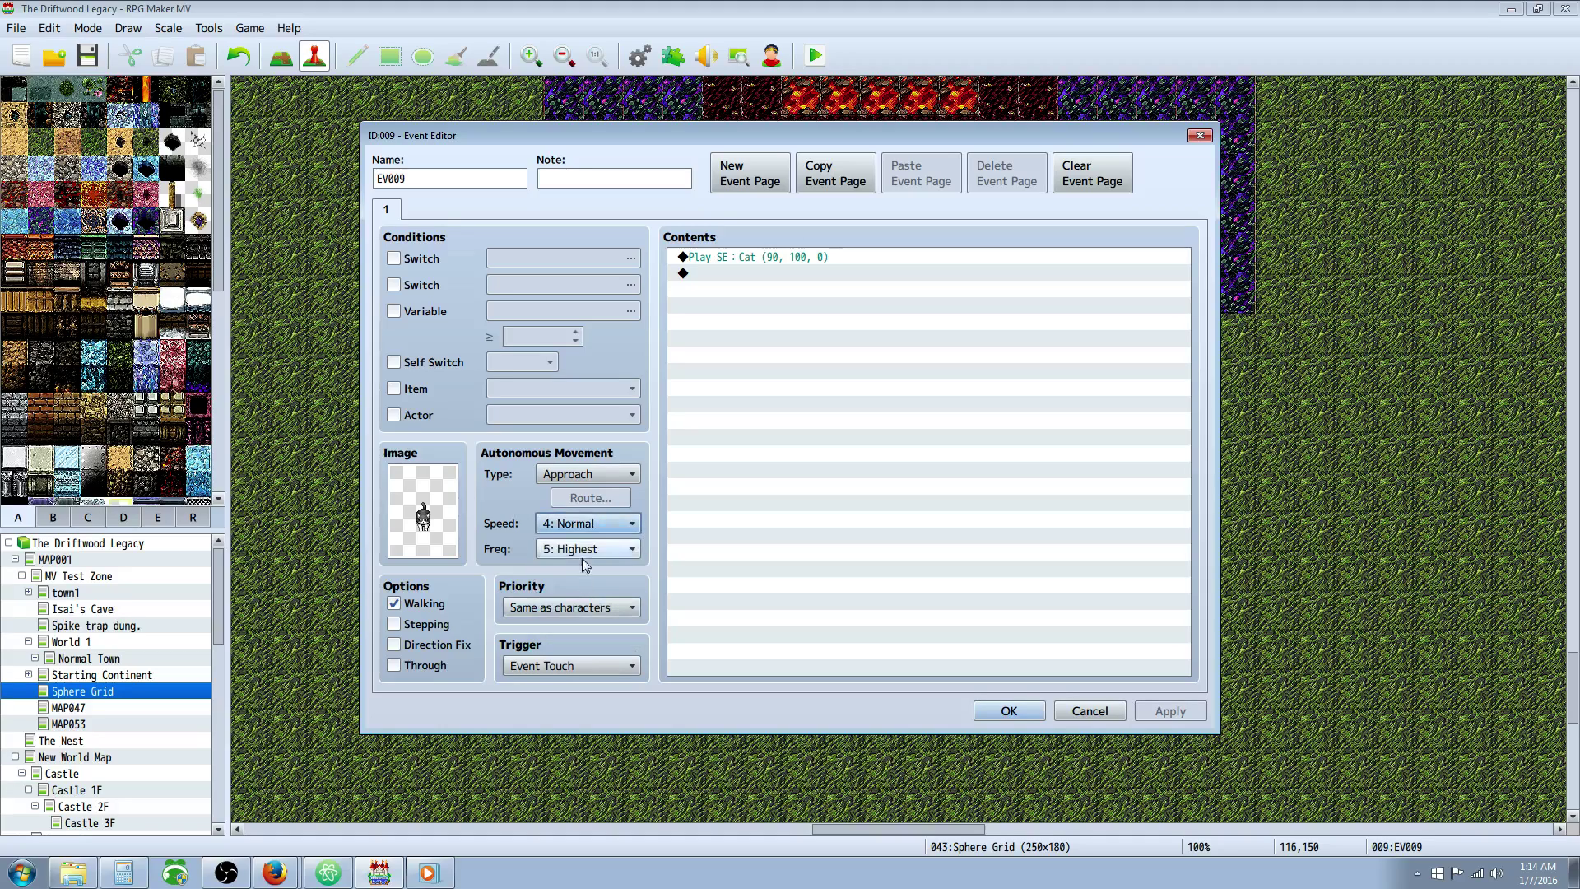
left_click(581, 525)
left_click(586, 602)
left_click(590, 548)
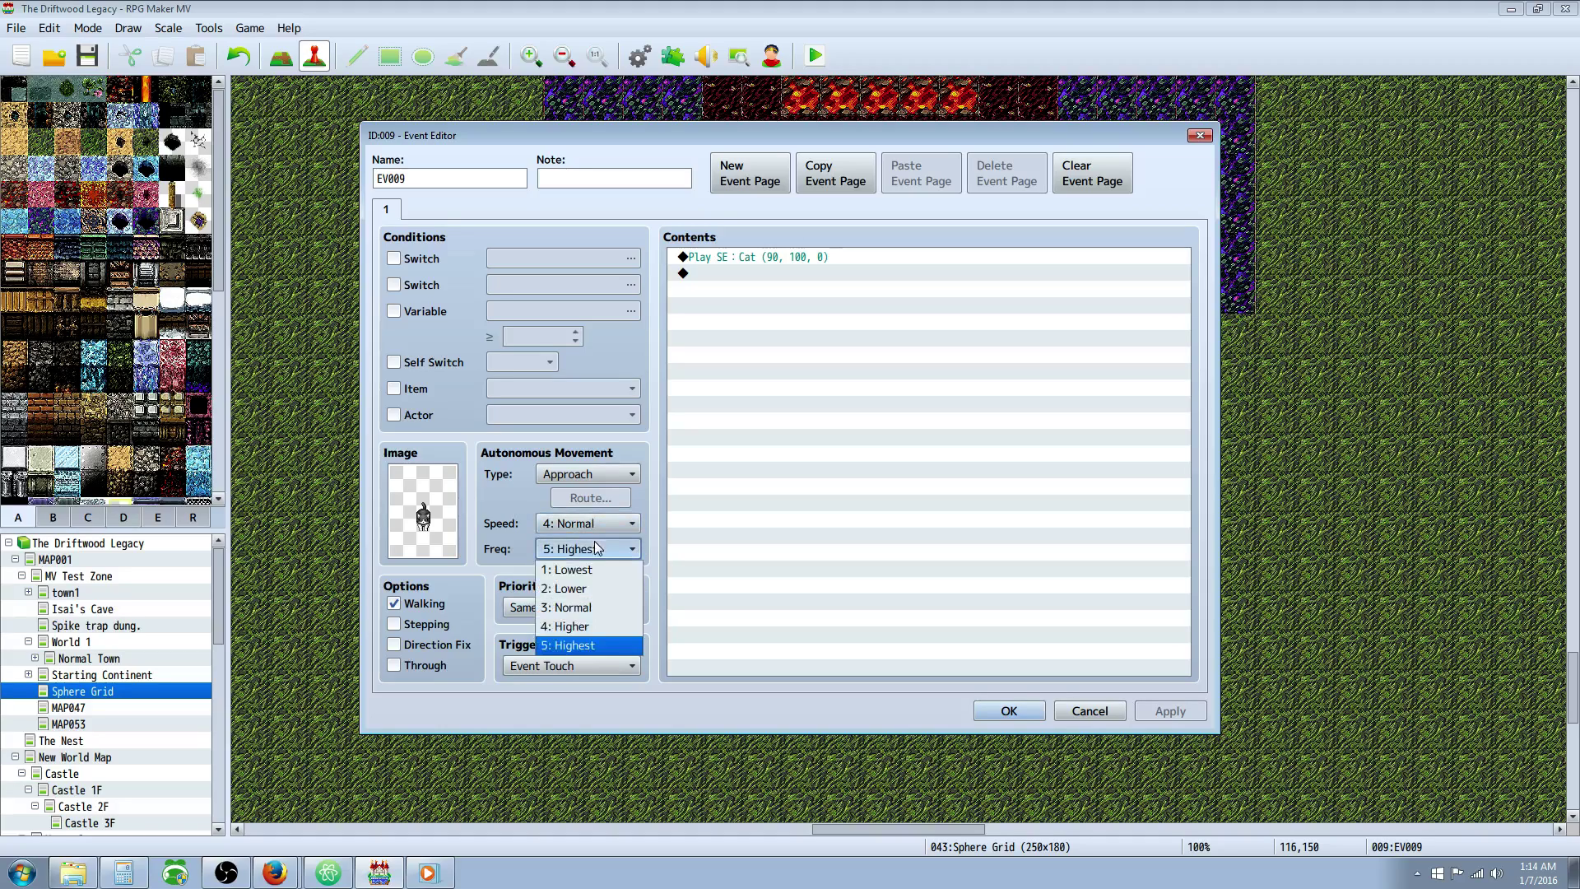
left_click(578, 623)
left_click(589, 549)
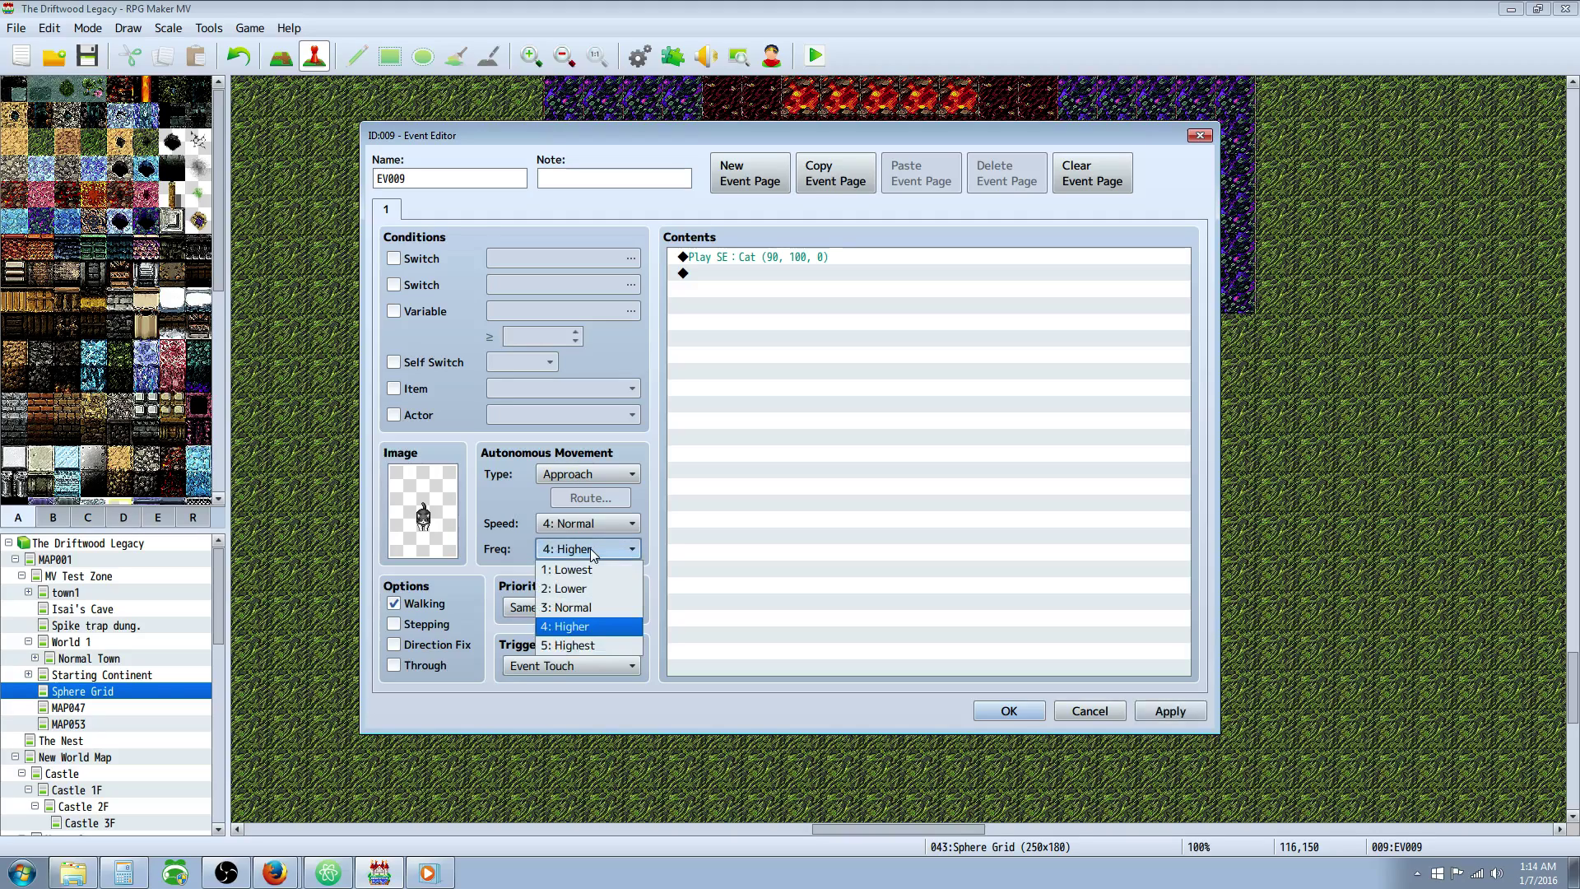
left_click(578, 647)
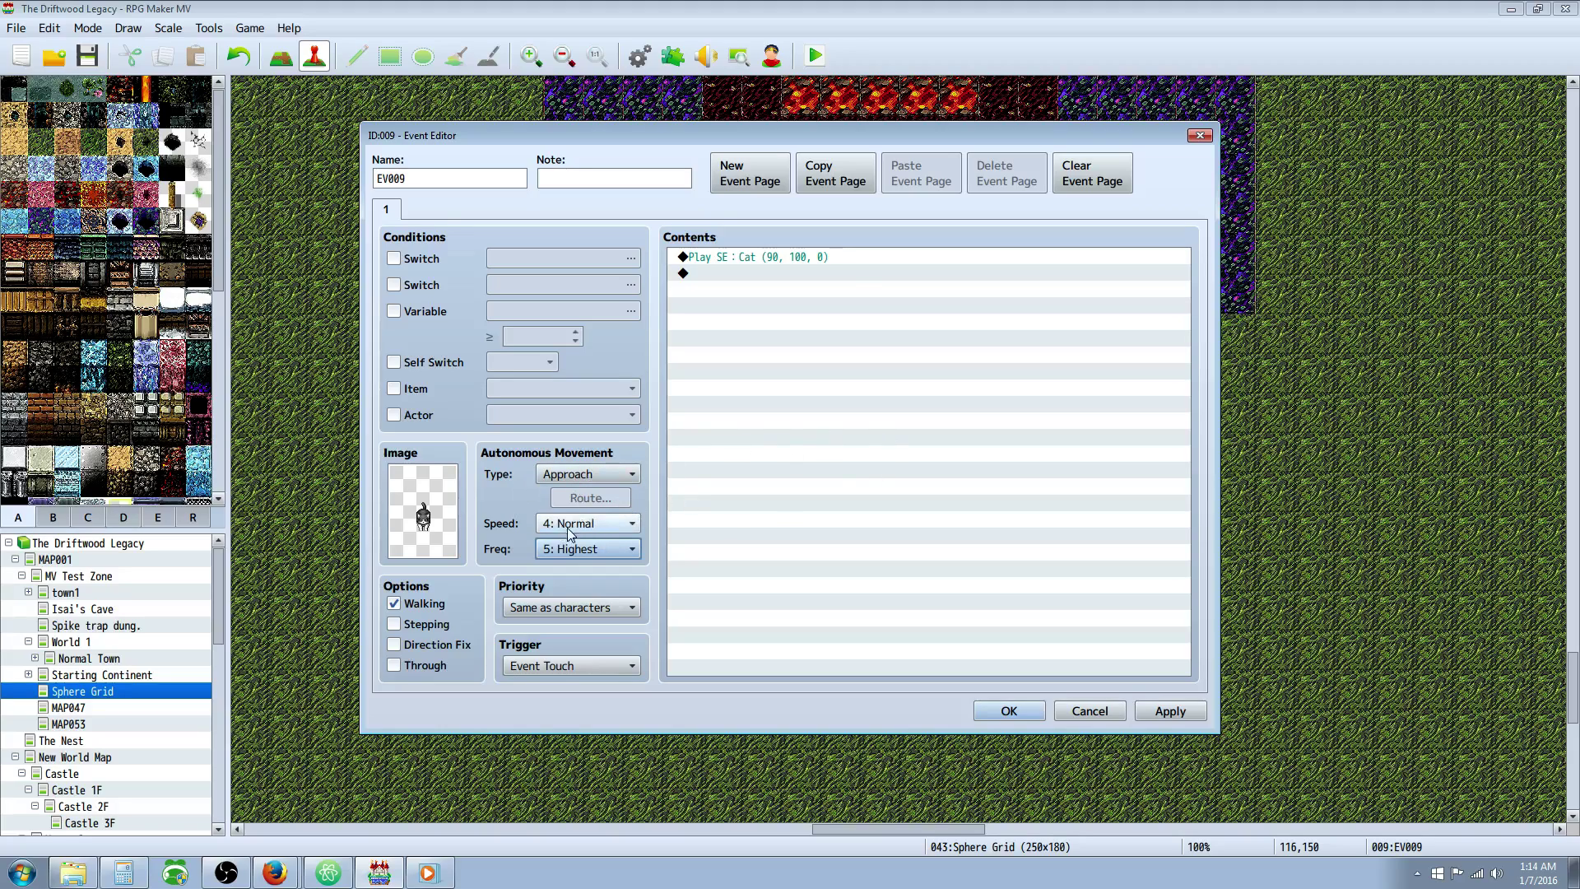
Try the cat's speeds 5: x2 Faster and 6: x4 Faster, return it to 4: Normal, and confirm the event
left_click(572, 526)
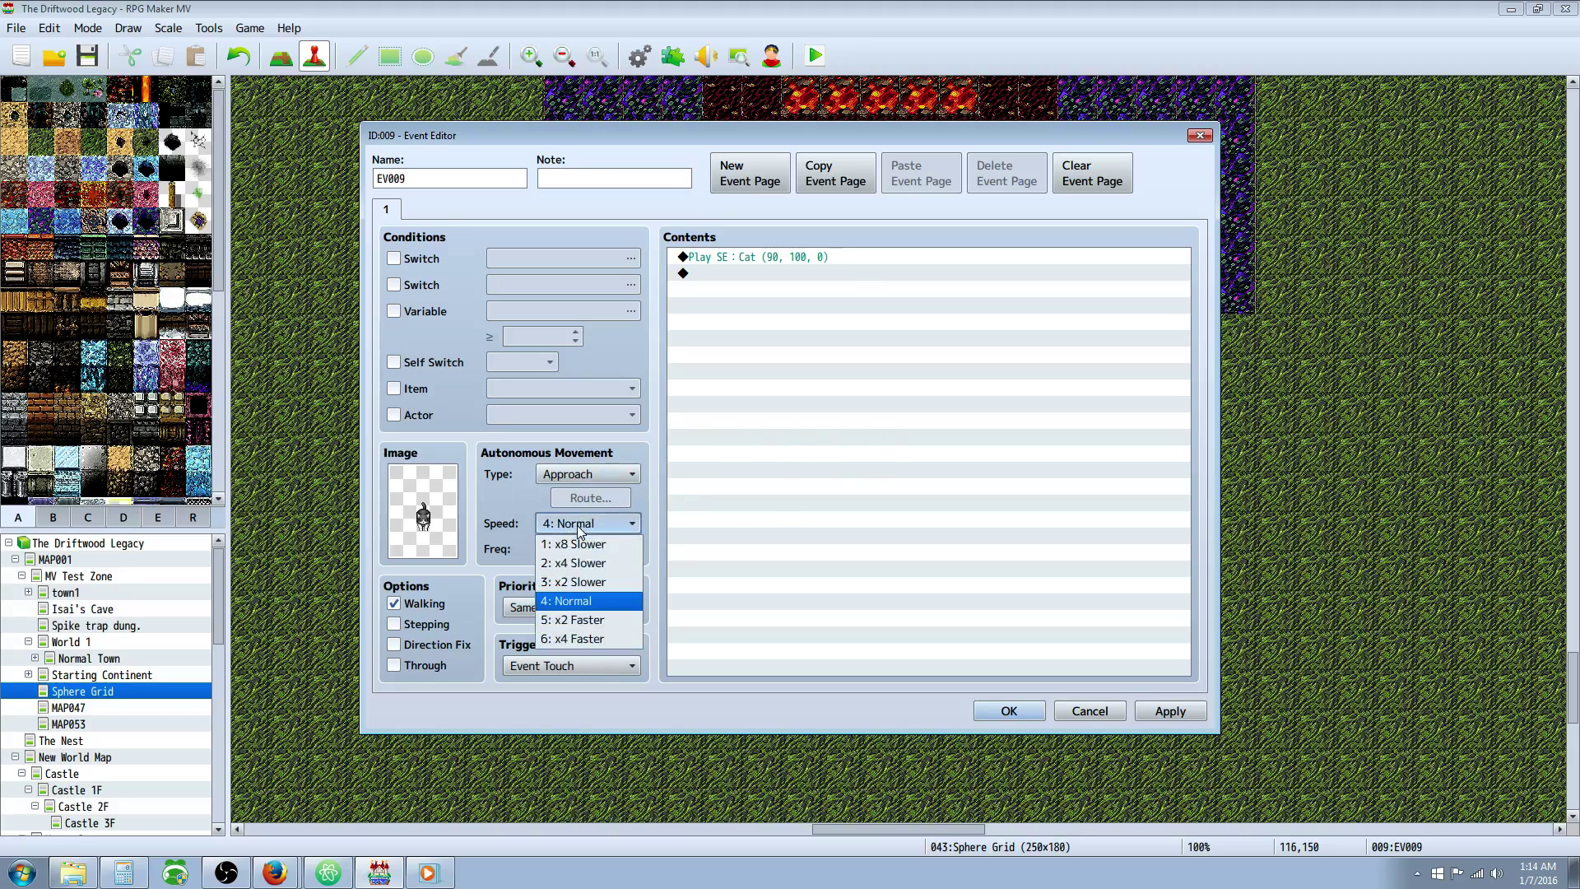
left_click(578, 622)
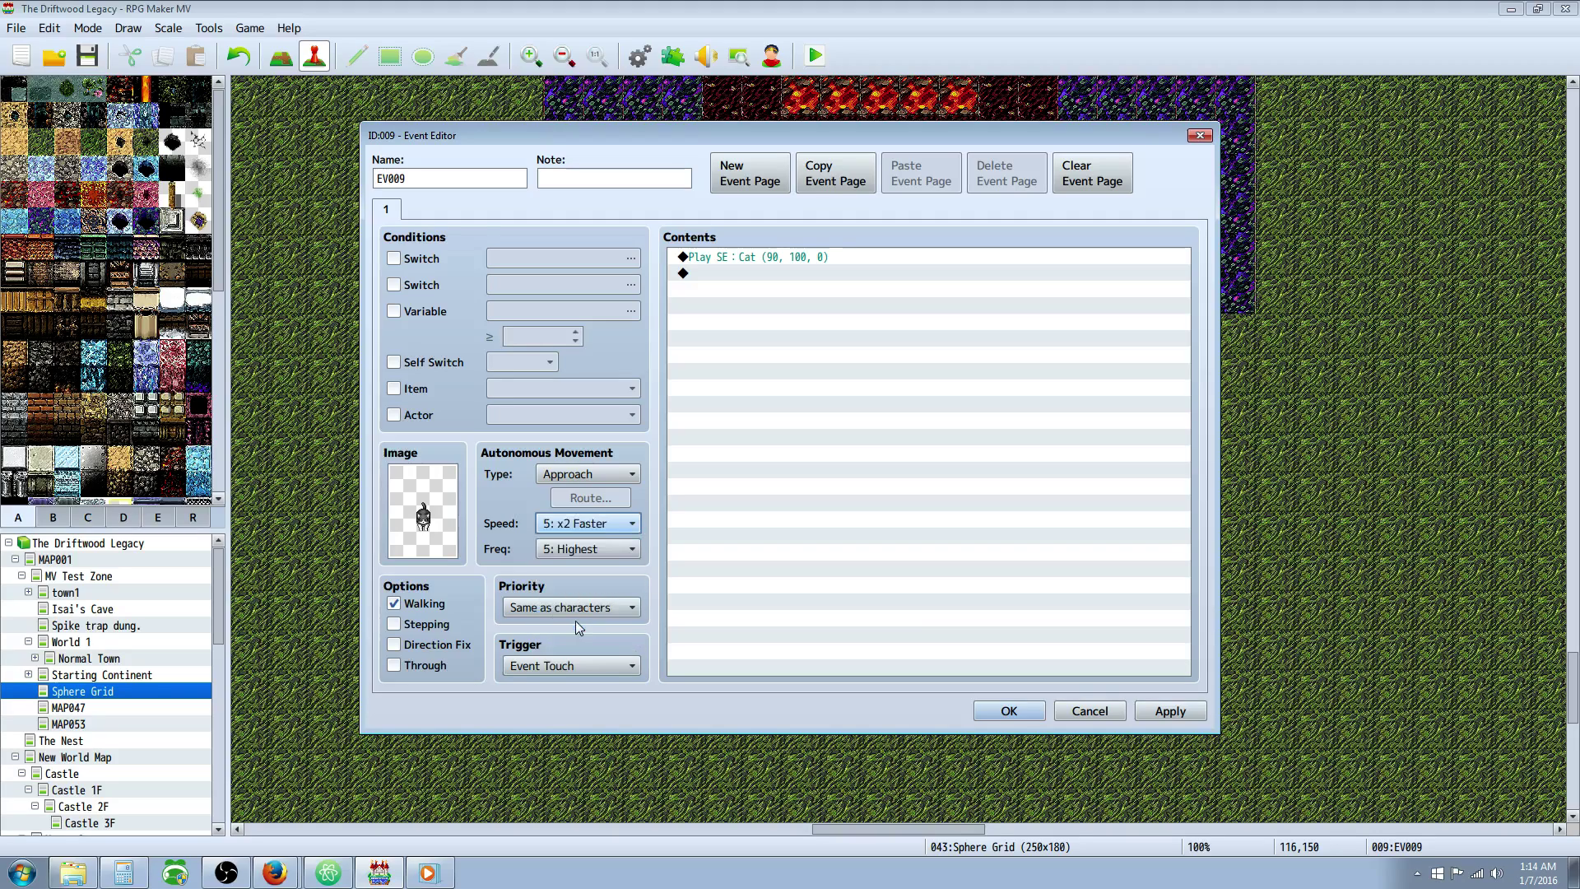
left_click(595, 526)
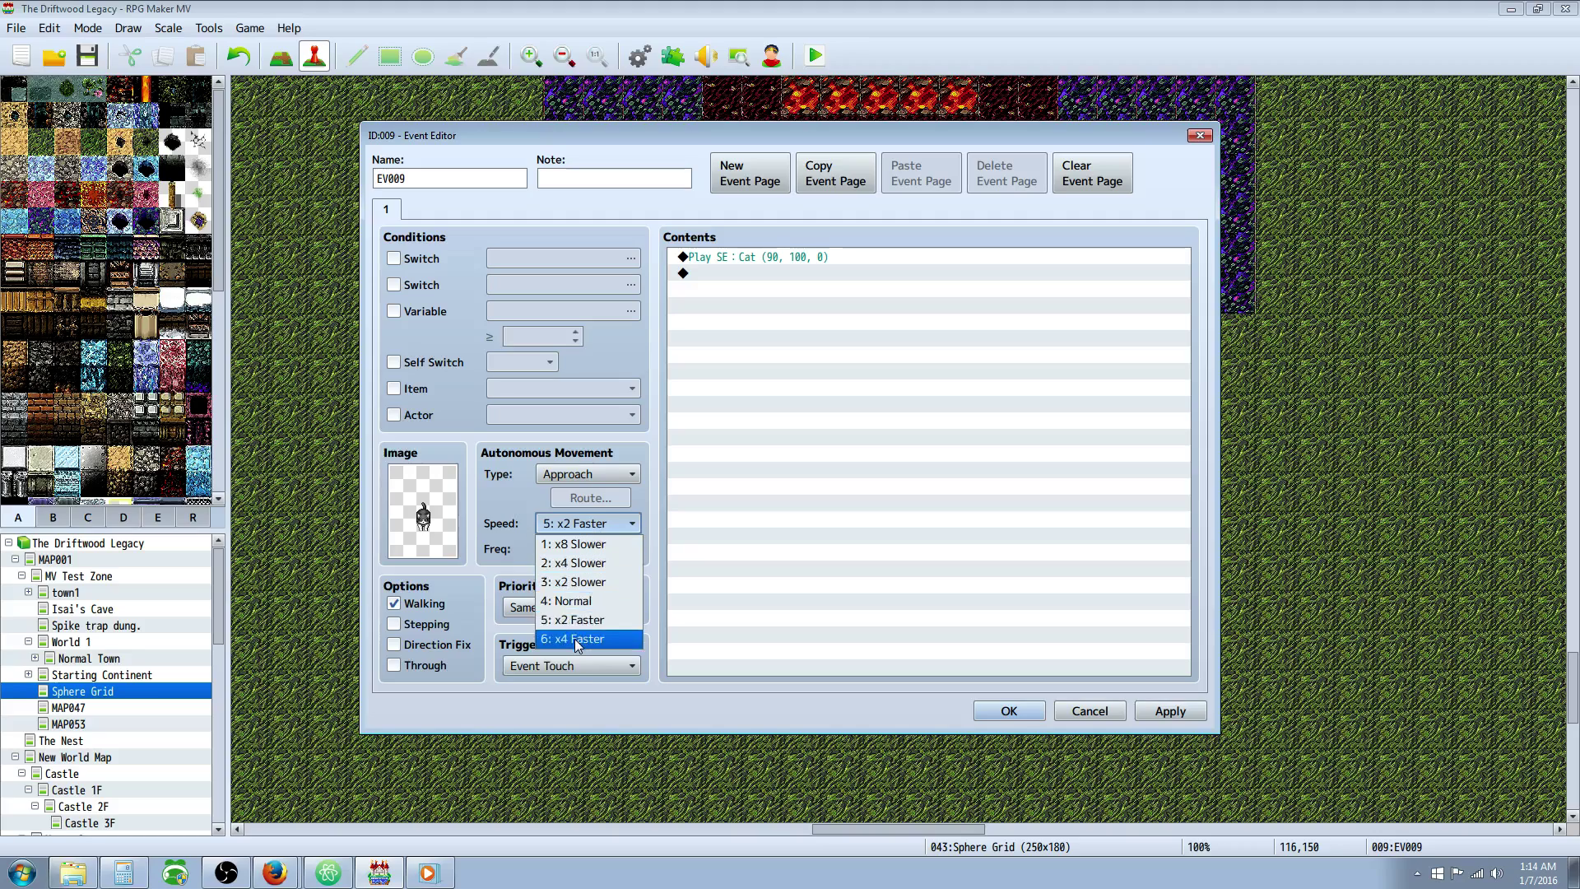
left_click(574, 639)
left_click(595, 527)
left_click(581, 591)
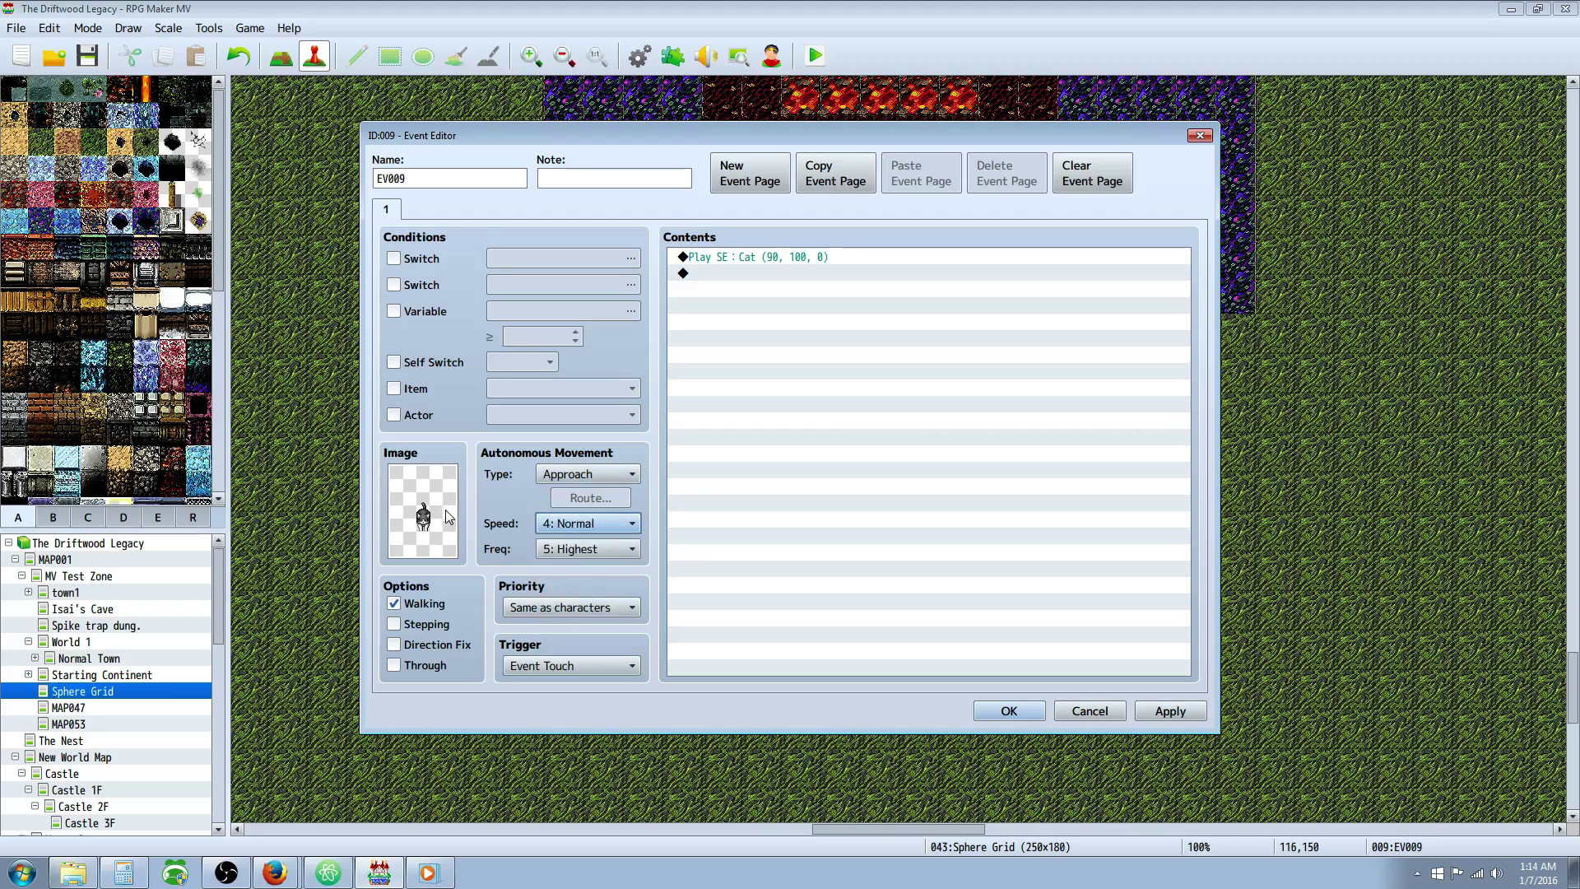
left_click(1008, 711)
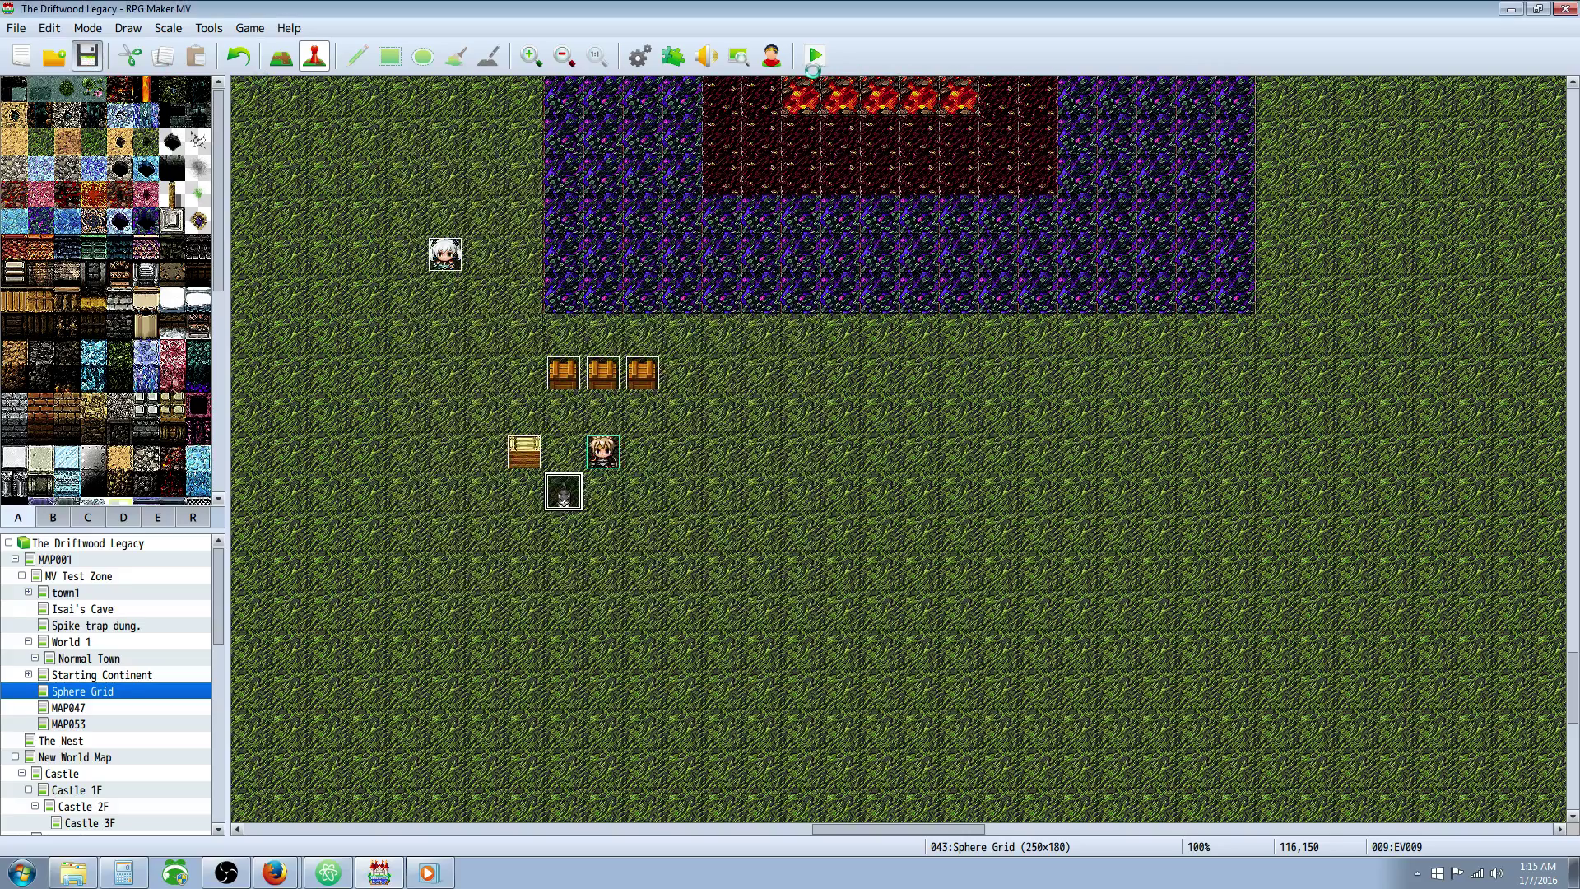
Reopen the cat event EV009 to review its command contents and movement settings, and close it
double_click(563, 492)
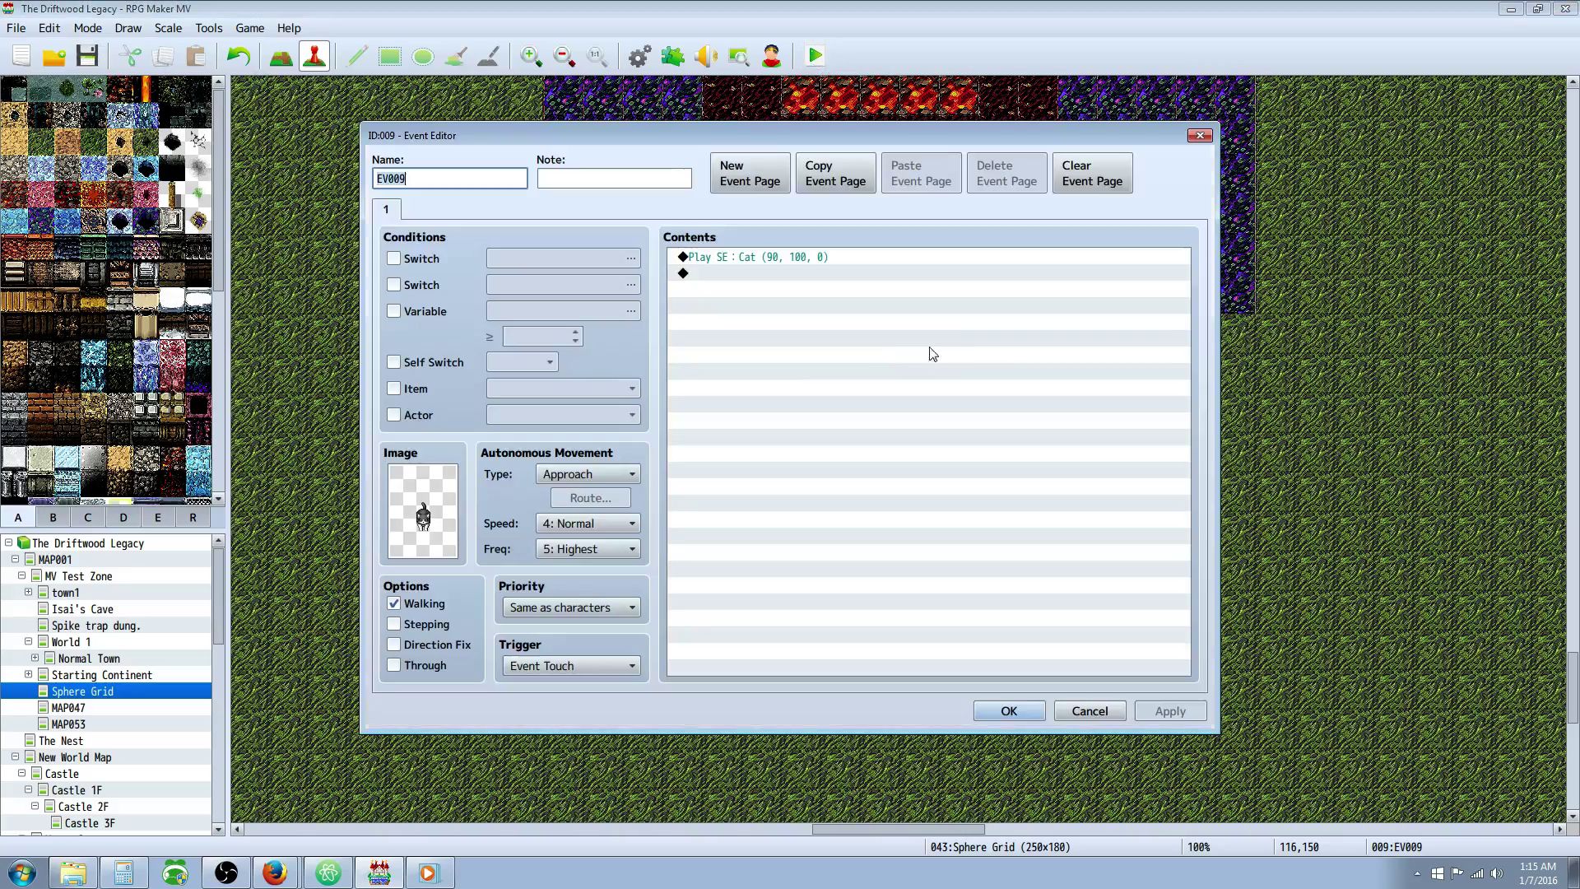
left_click(758, 273)
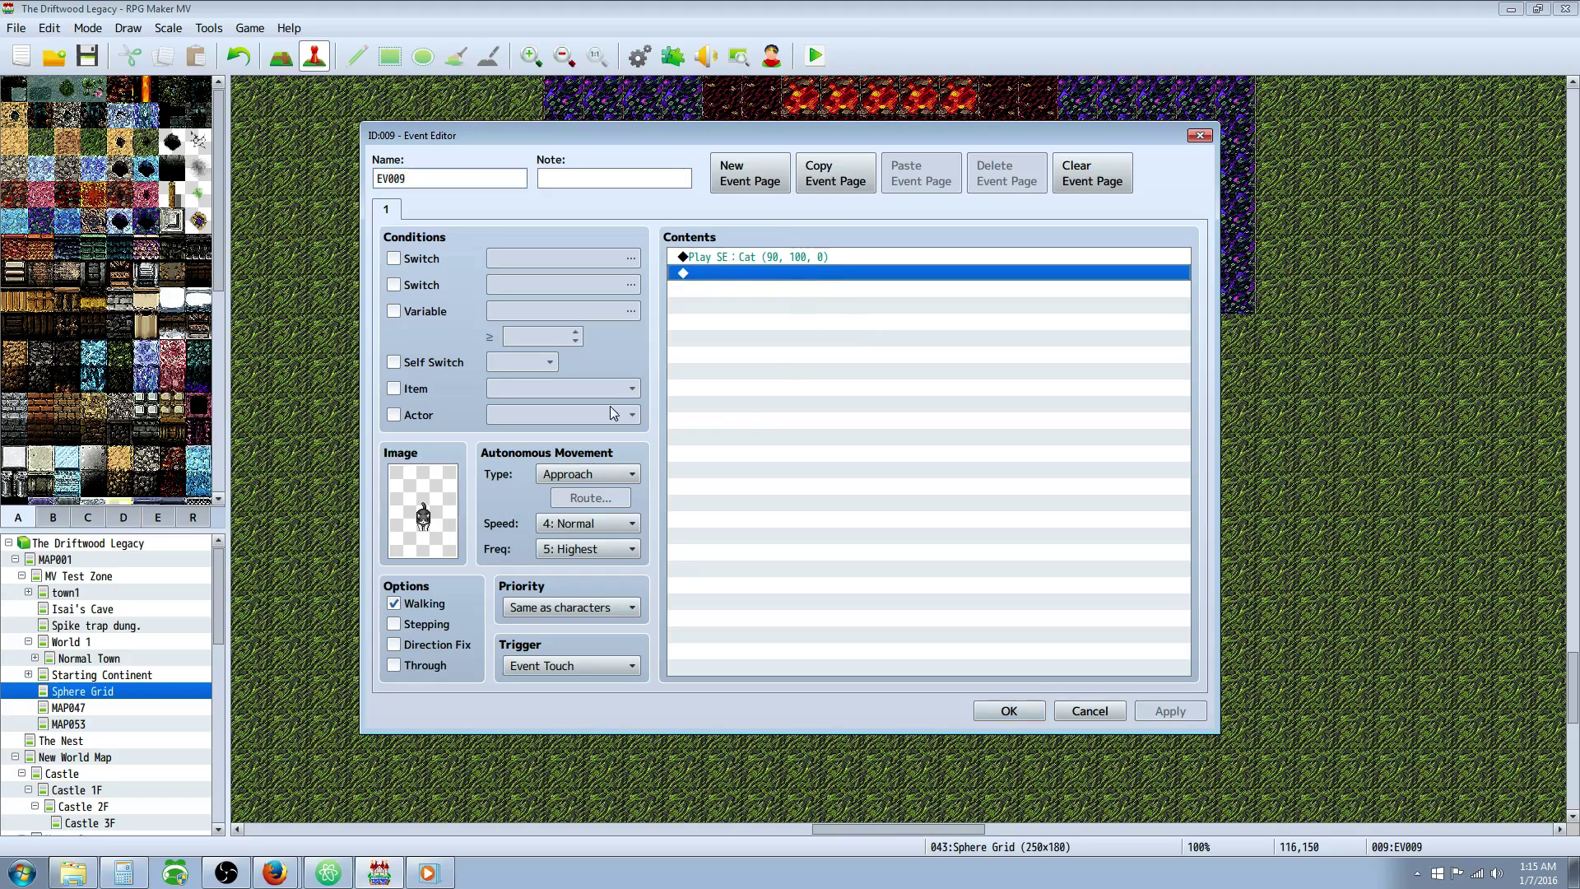
left_click(980, 711)
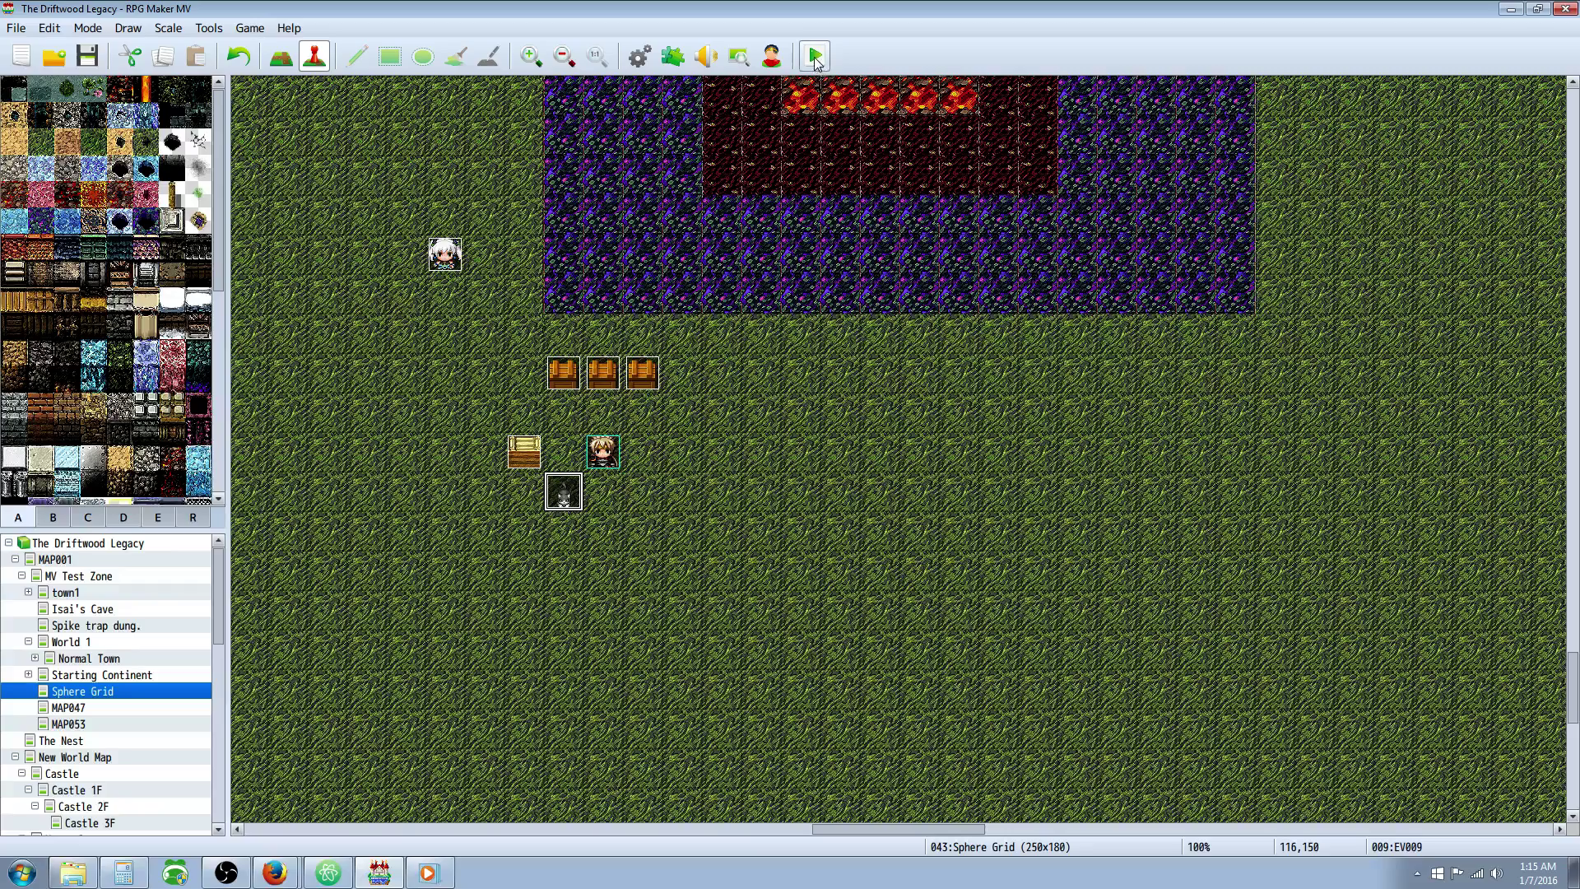
Launch a playtest of The Driftwood Legacy and begin a new story from the title screen
key("alt+F4")
left_click(733, 474)
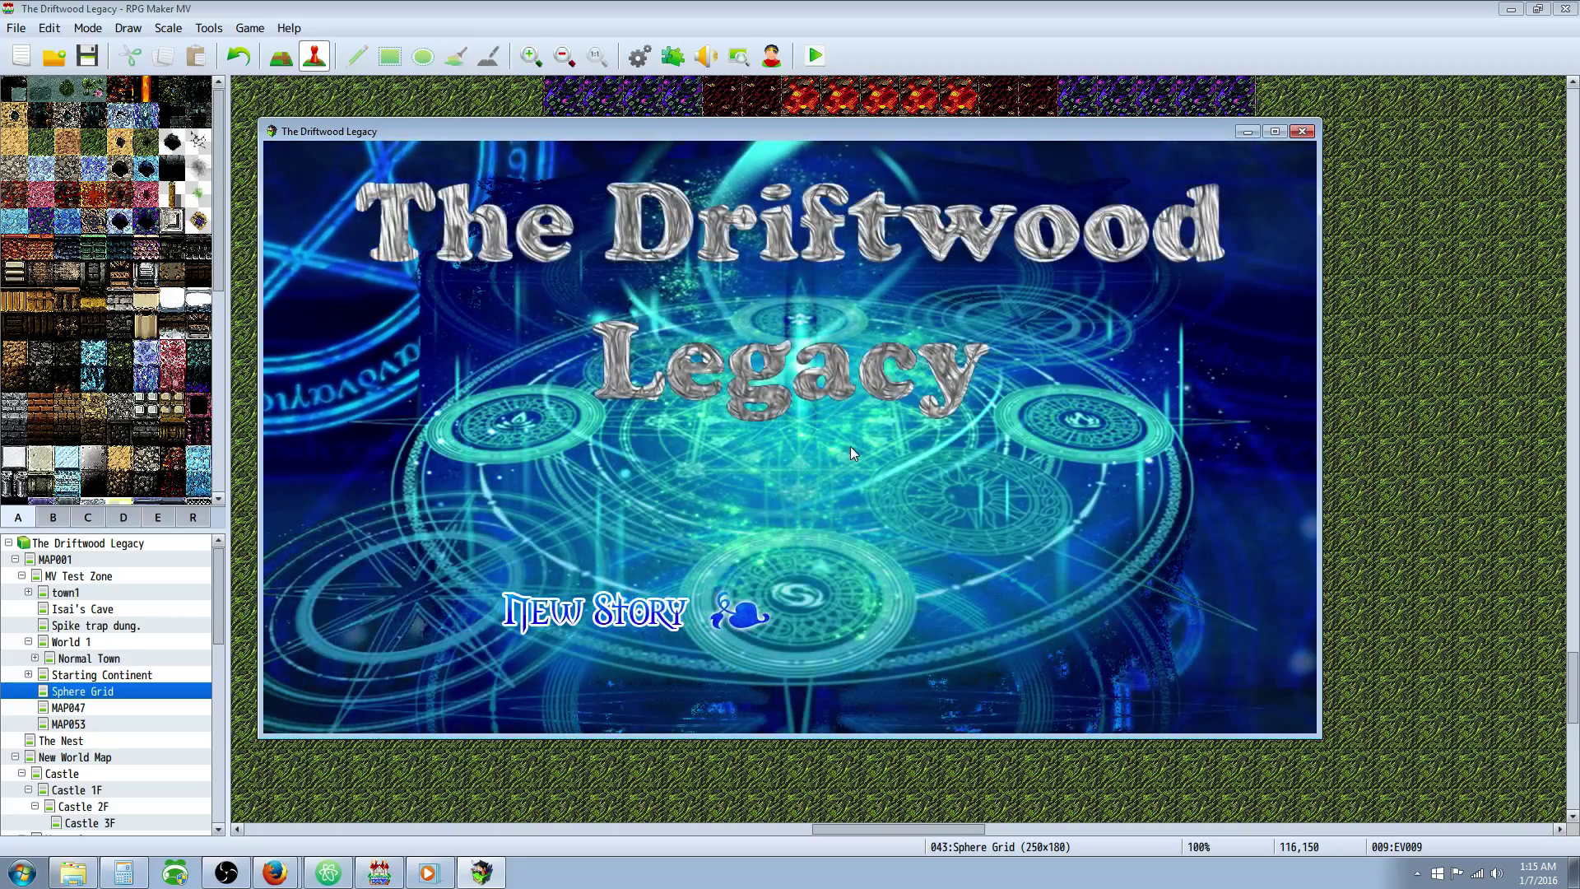
key("Return")
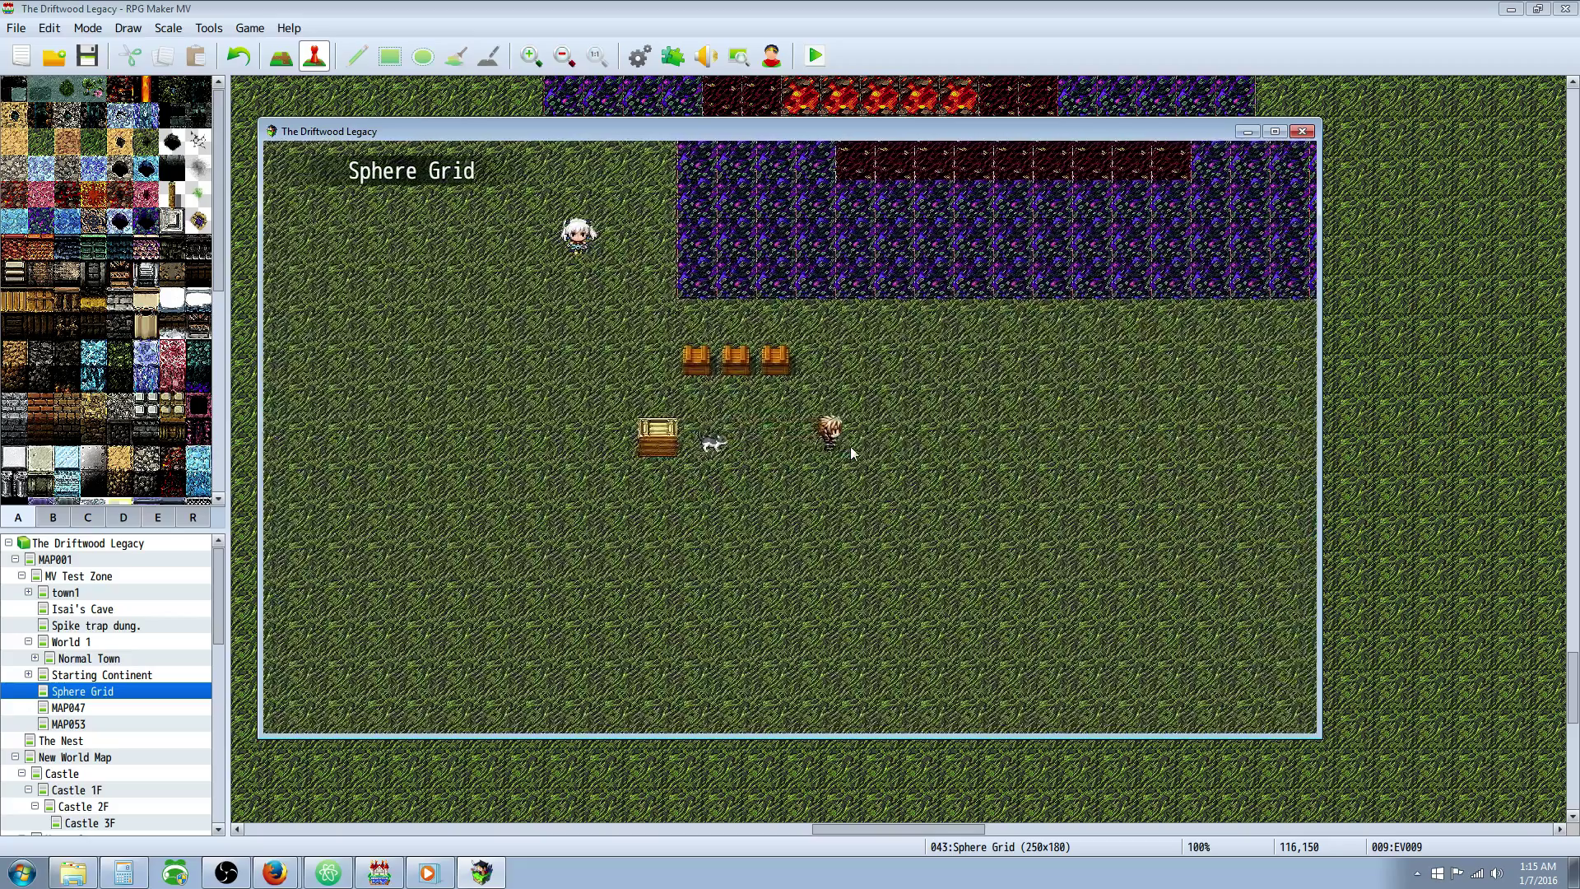
Walk the player around the Sphere Grid map to test how the cat chases, and close the playtest
key("Right")
key("Down")
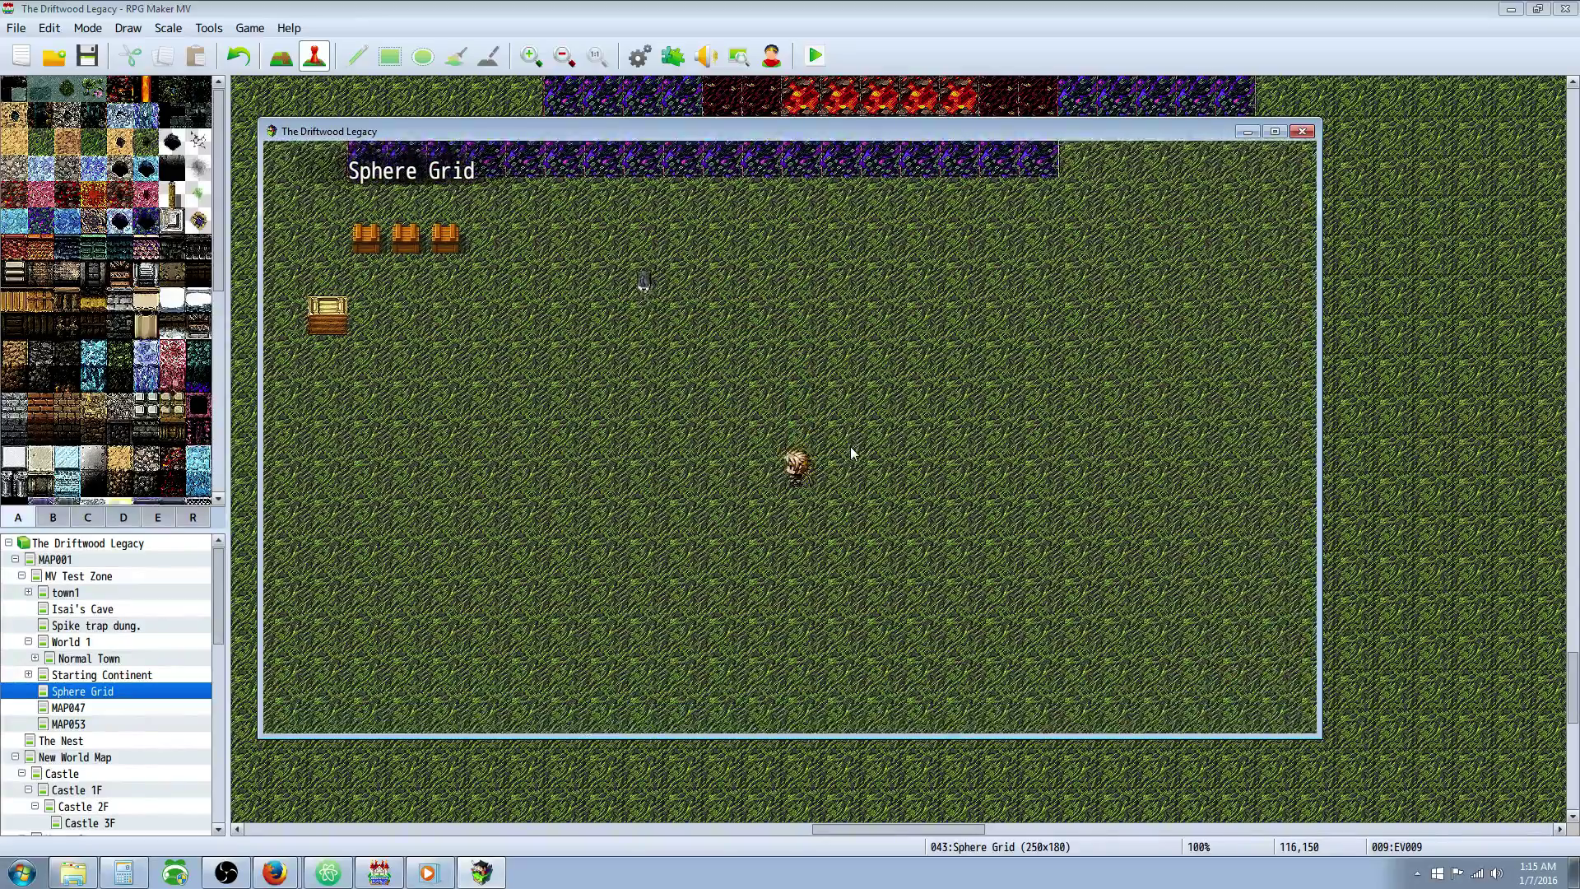
key("Left")
key("Down")
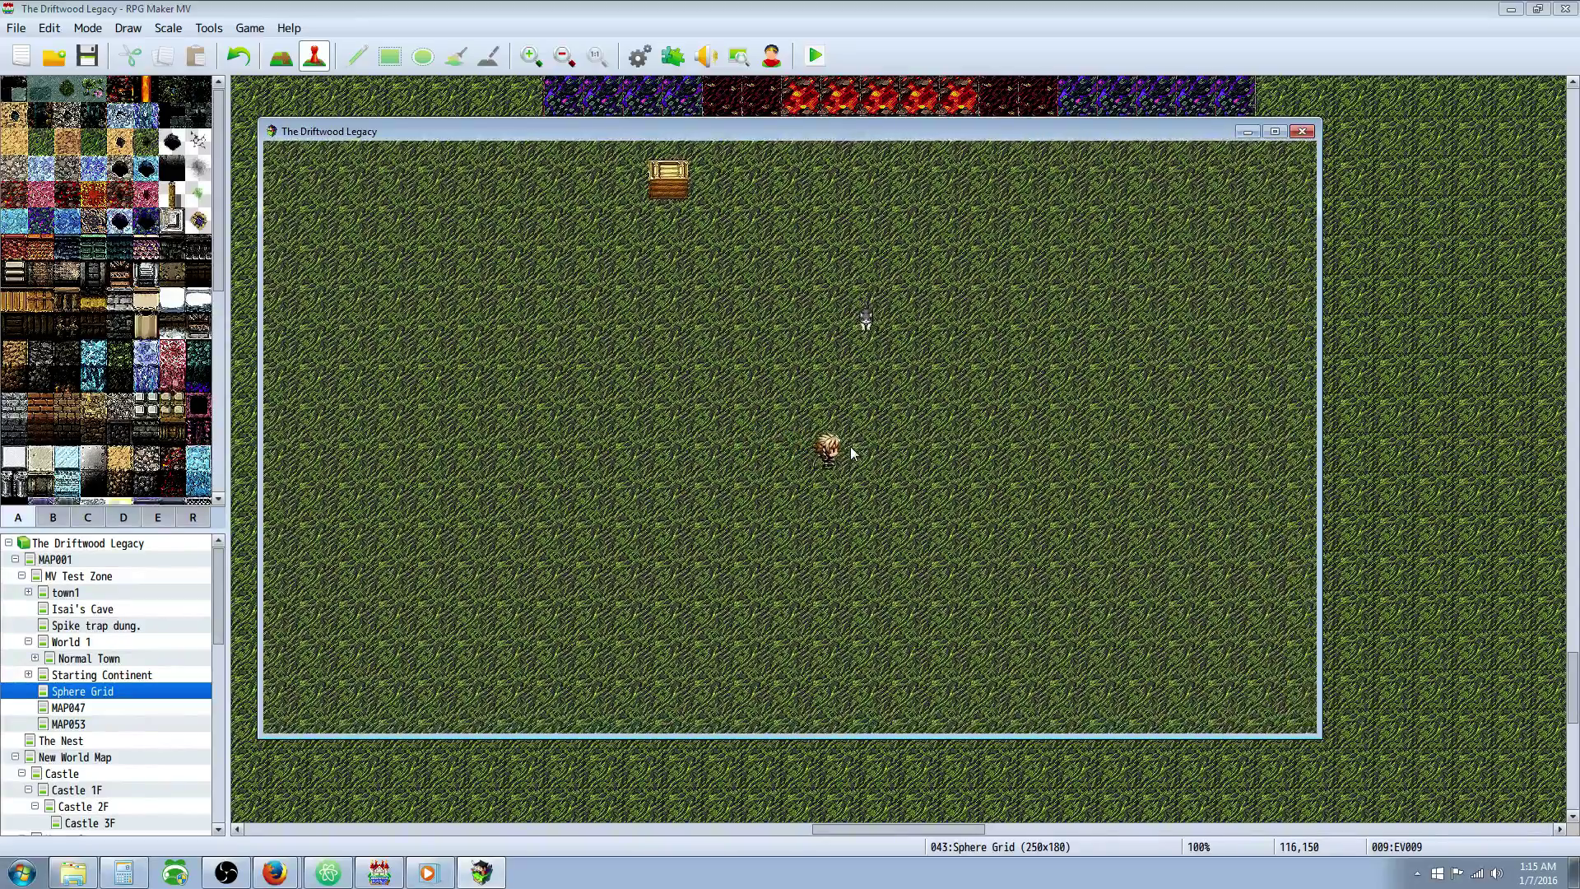
key("Right")
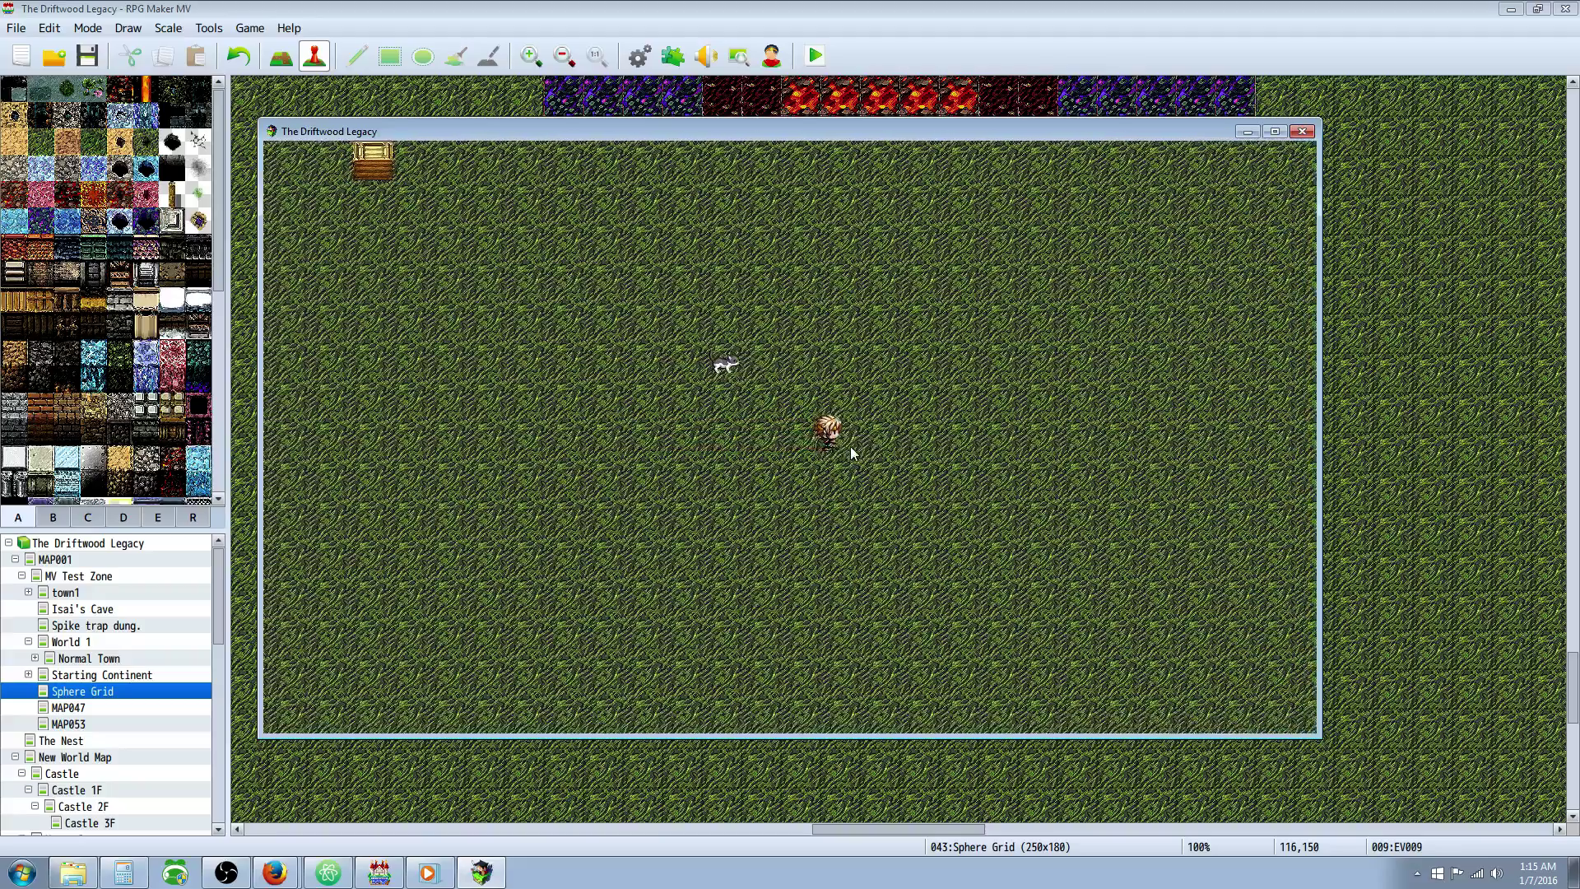
key("Right")
key("Up")
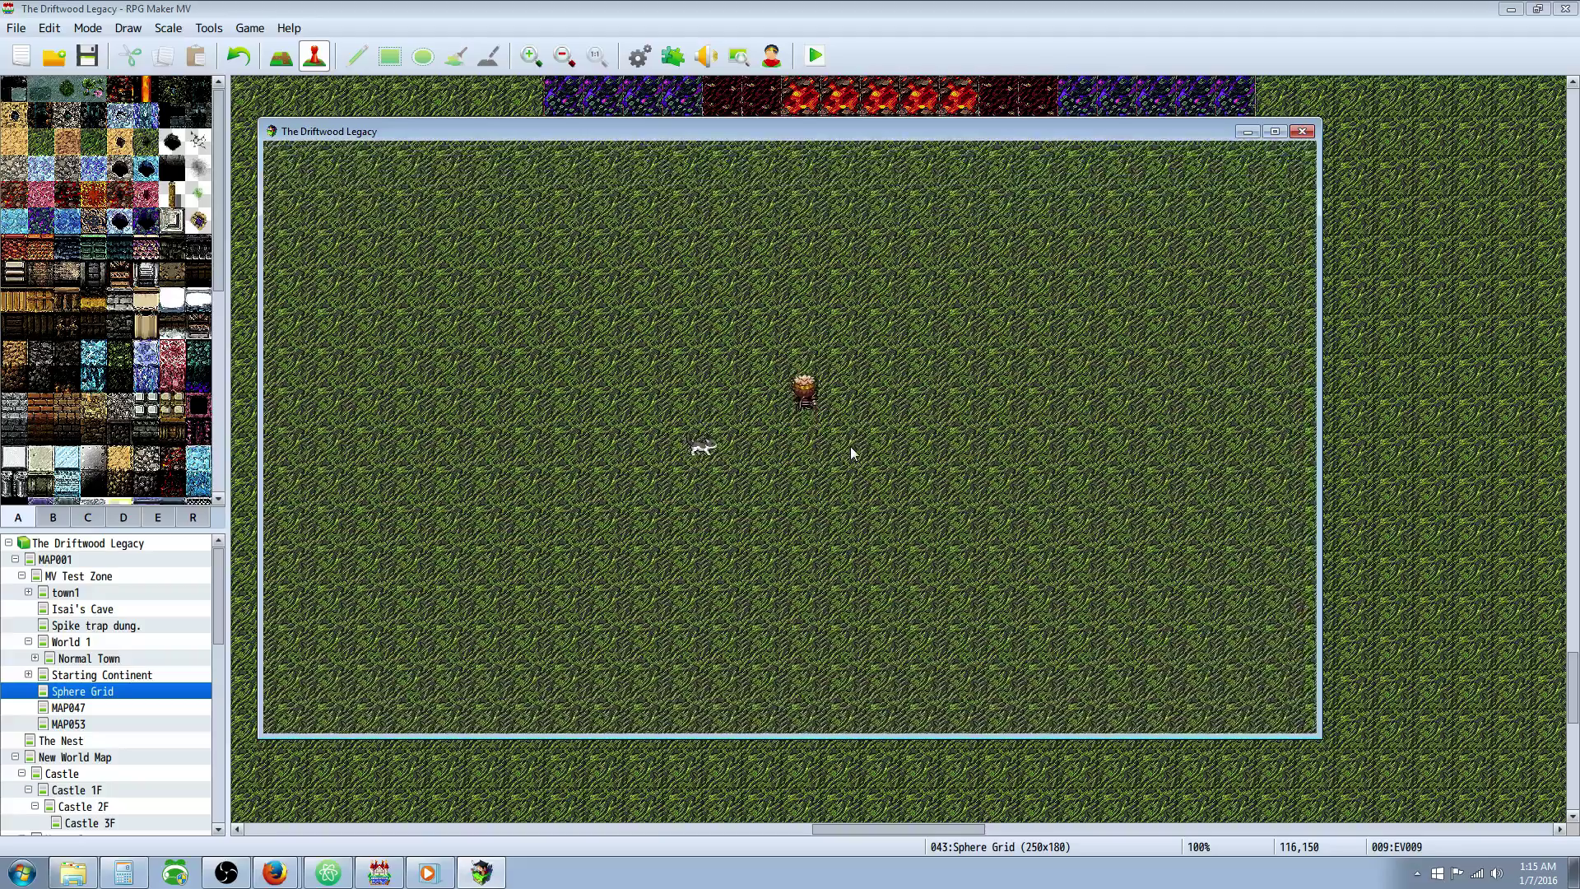
key("Up")
key("Left")
key("Down")
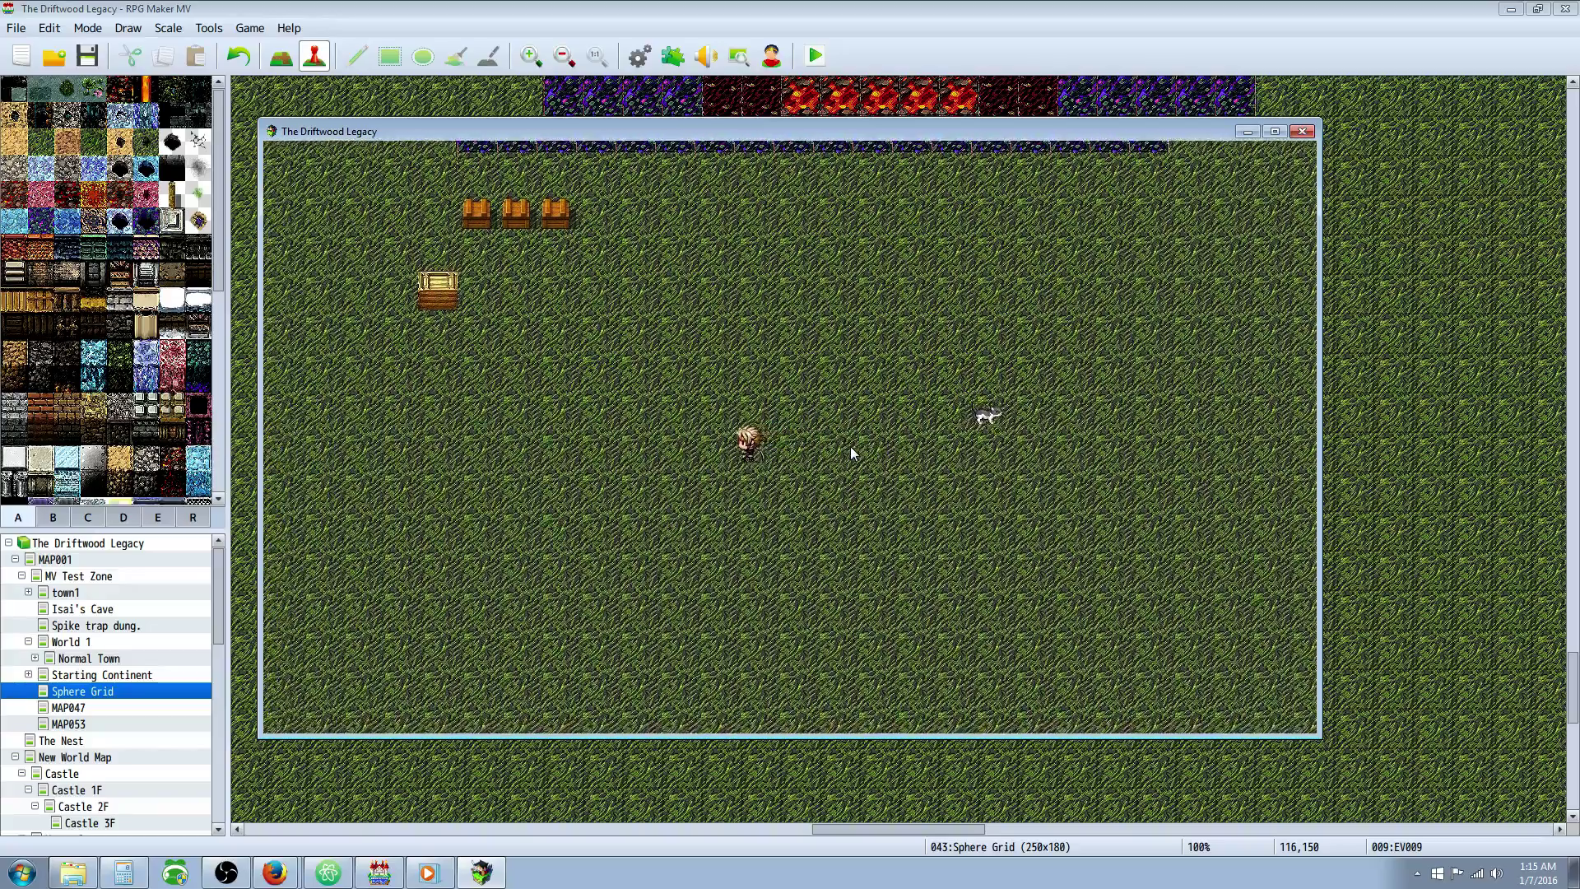
key("Left")
key("Up")
key("Right")
key("Down")
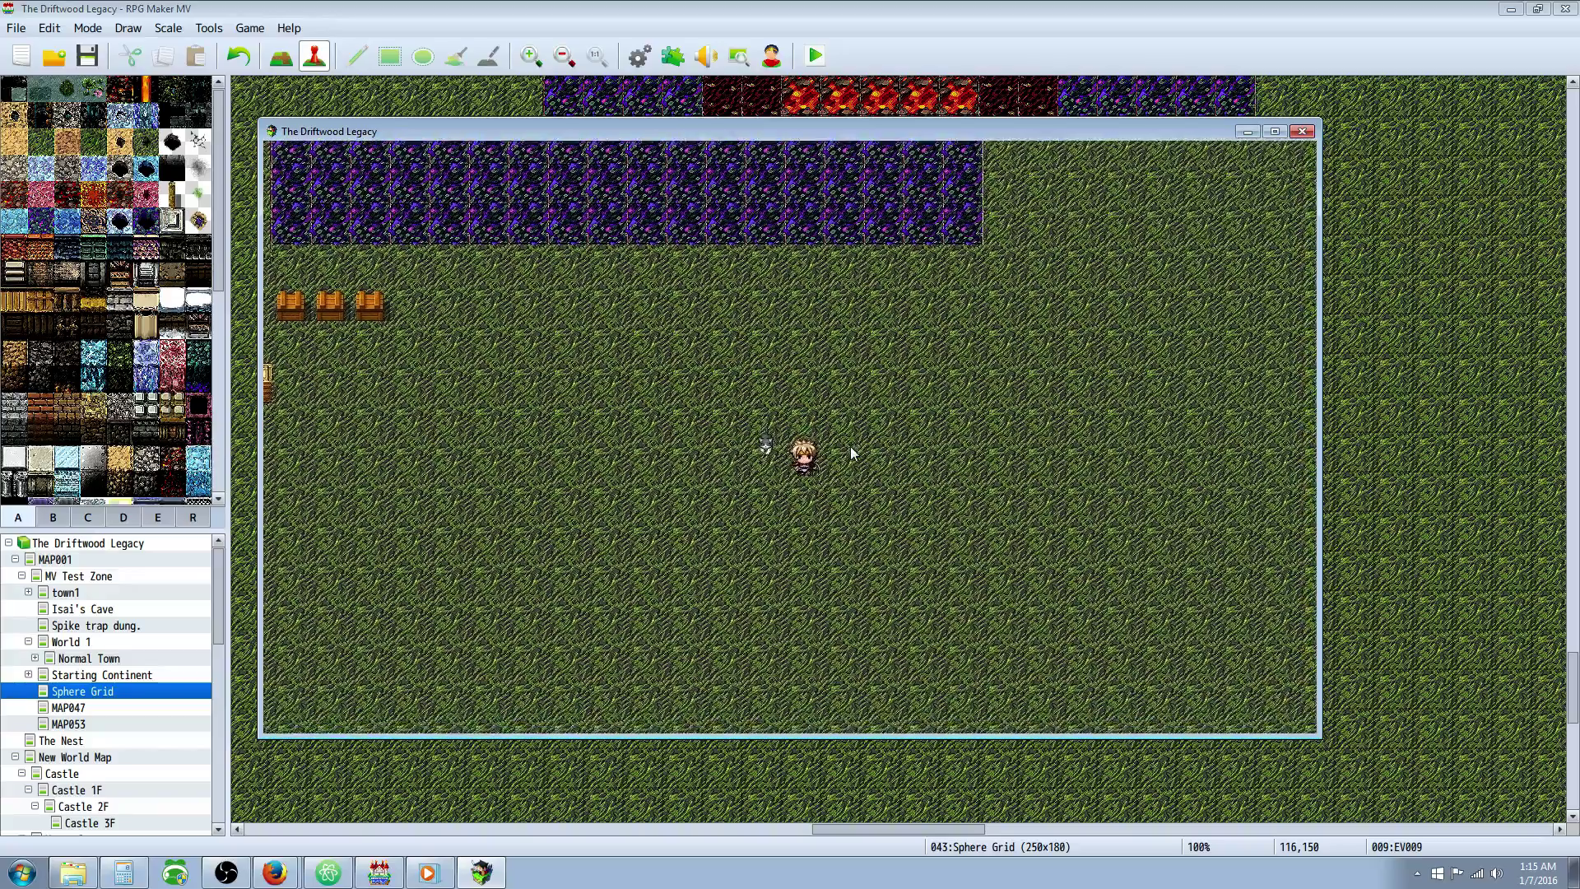
key("Up")
key("Left")
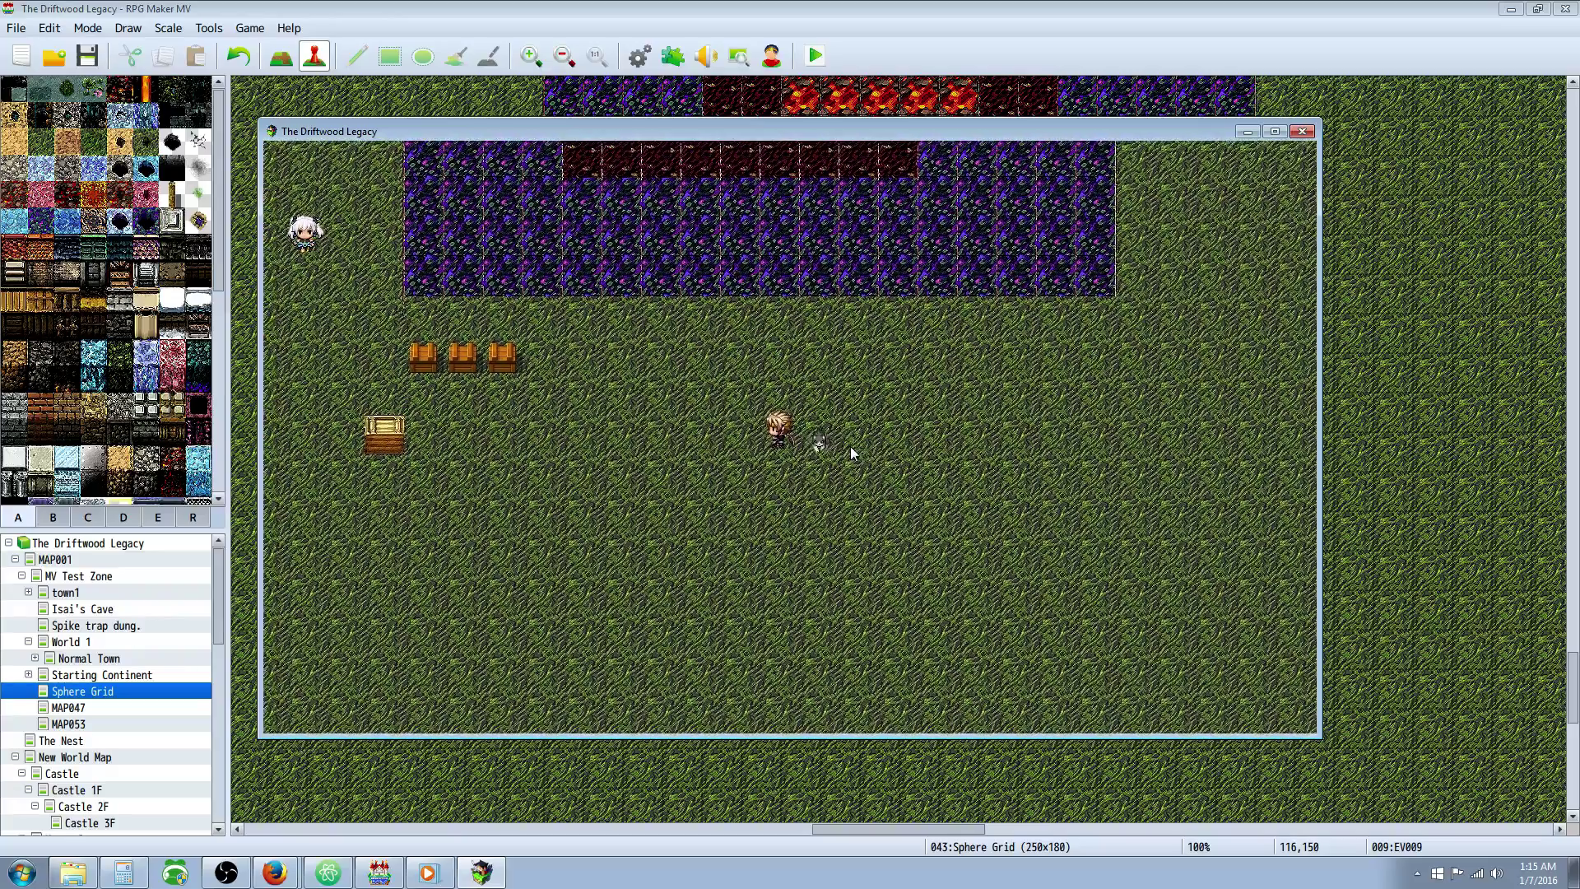
key("Left")
key("Down")
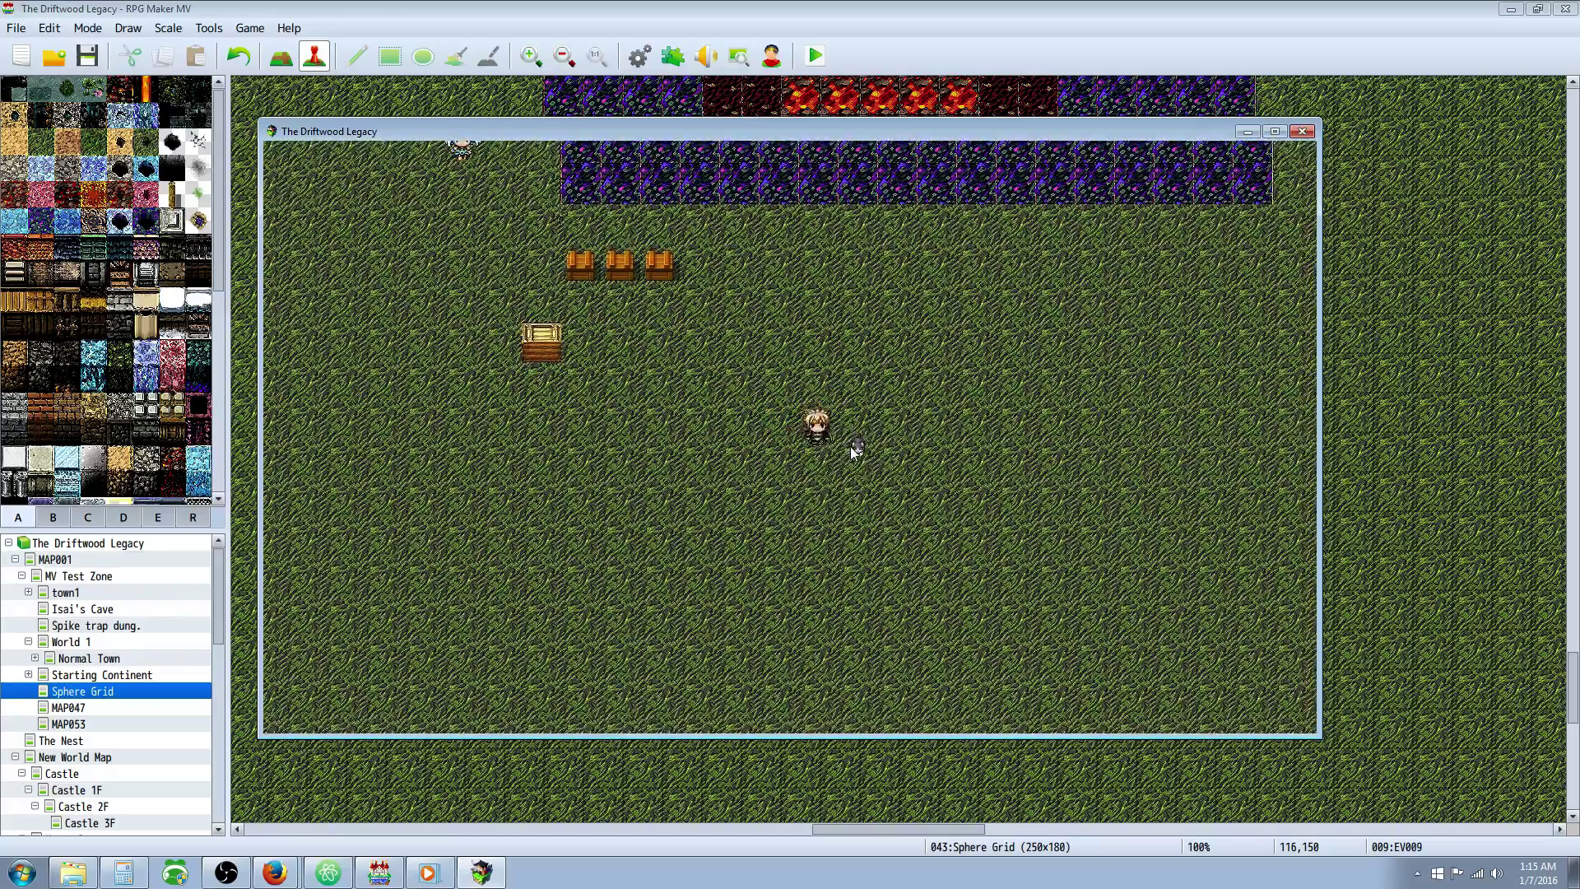
key("Down")
key("Right")
key("Up")
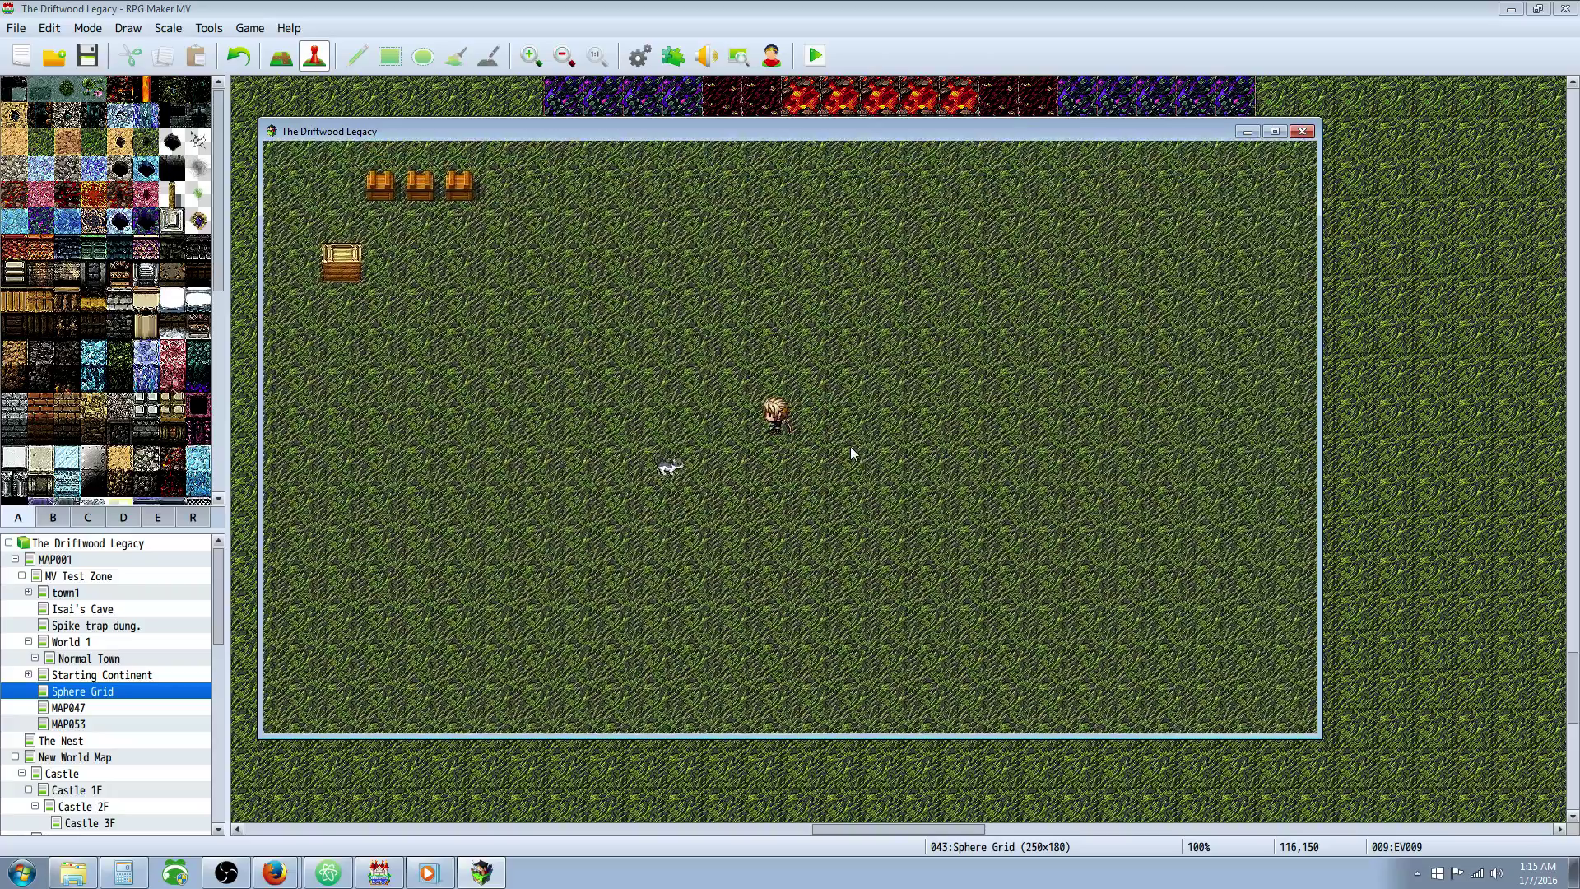
key("Left")
key("Down")
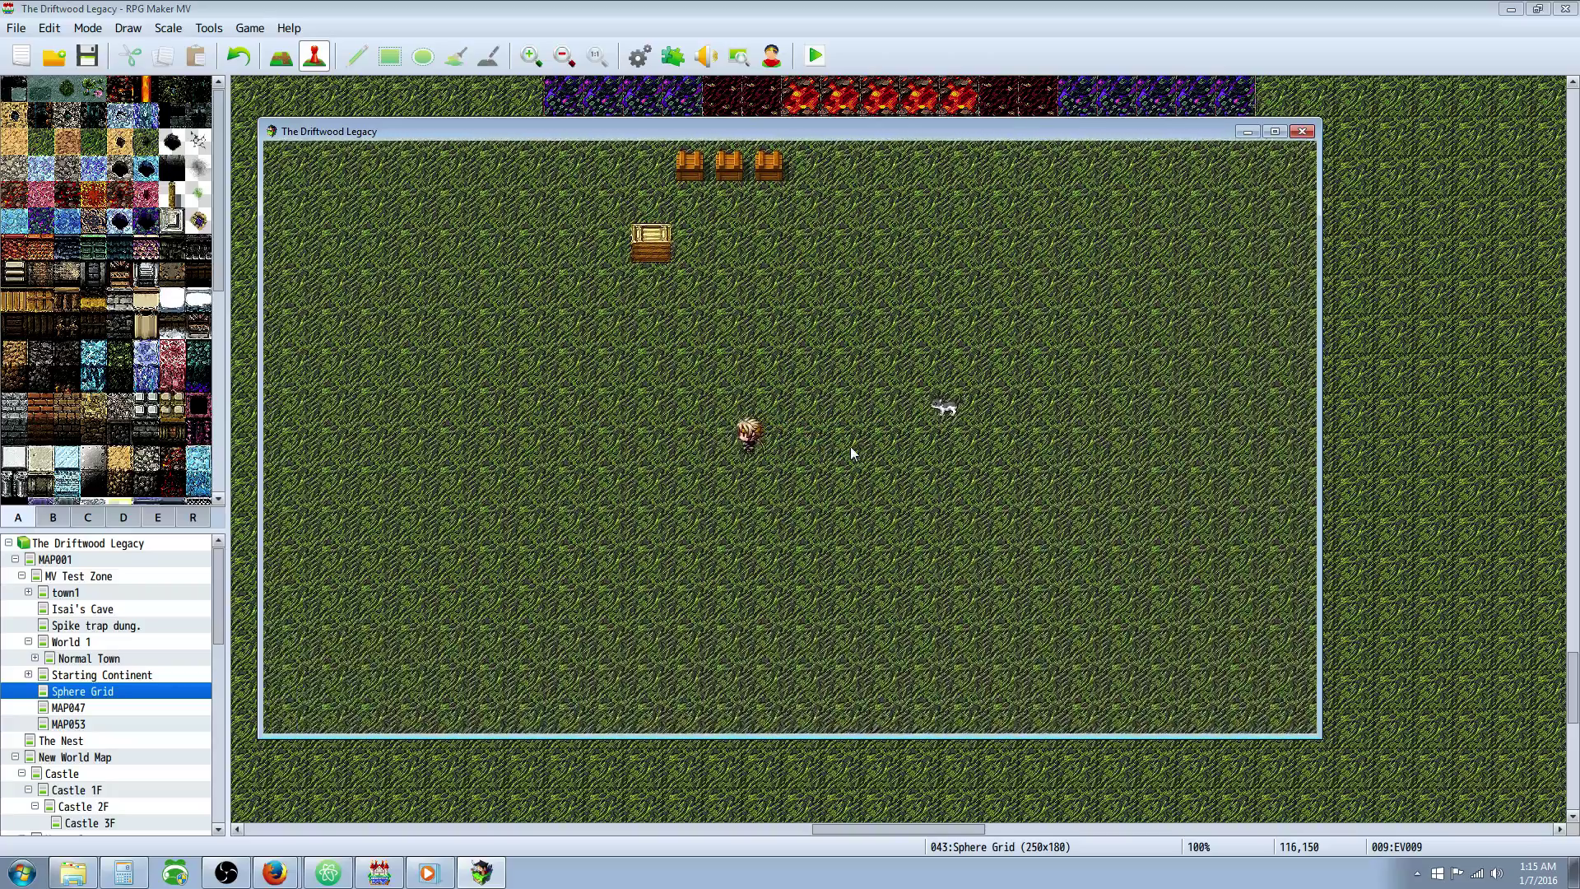
key("Left")
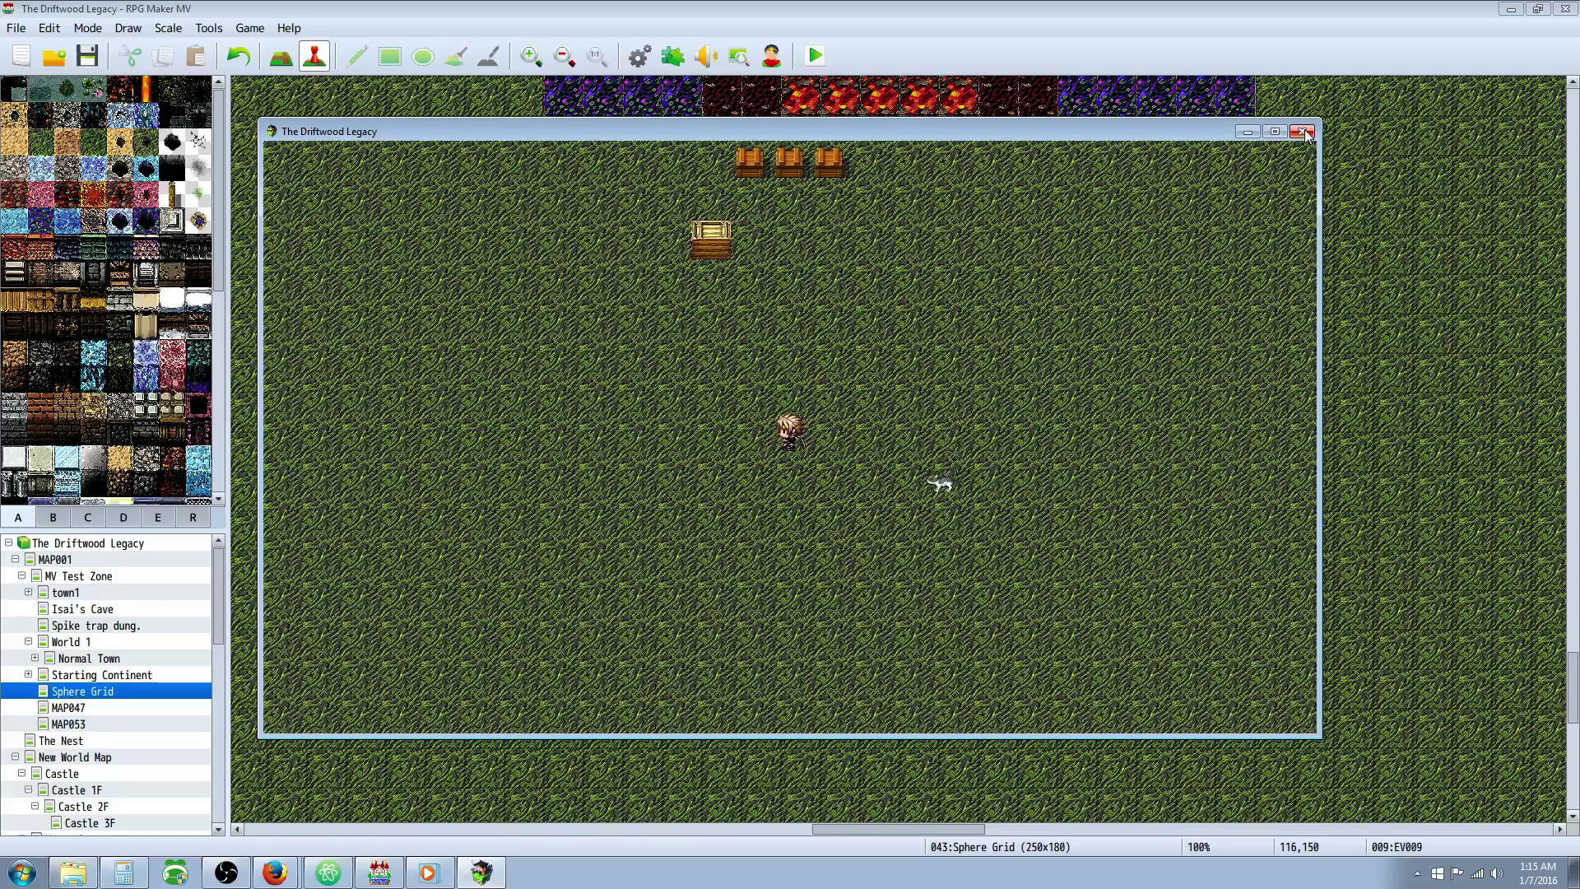
left_click(1302, 131)
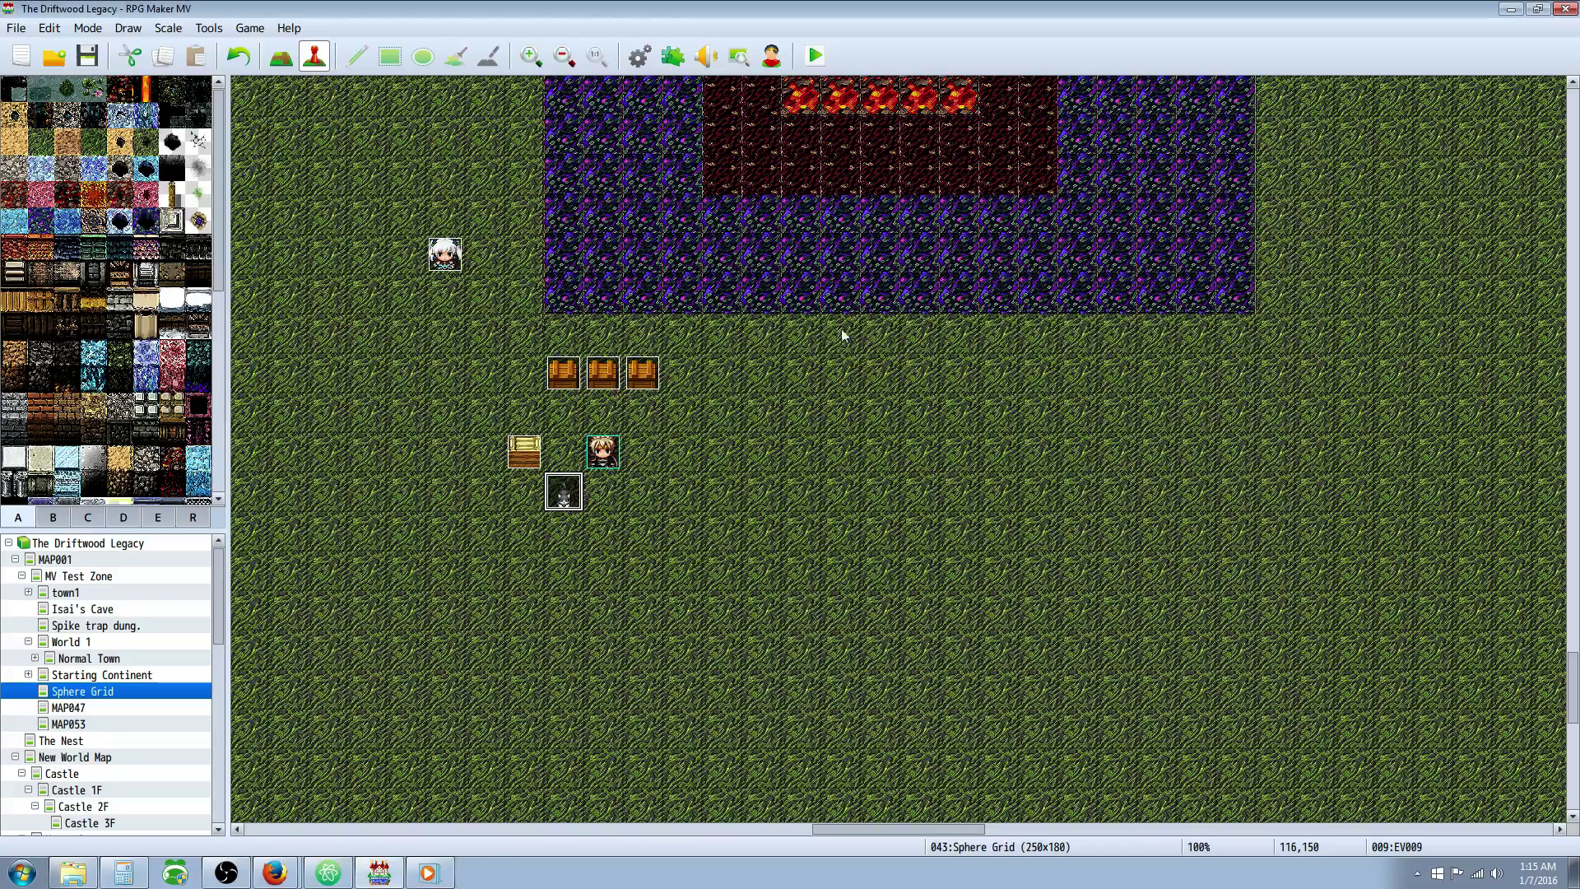
Create a new event at 119,150 on the Sphere Grid map and give it the rat image from SF_Monster
double_click(685, 492)
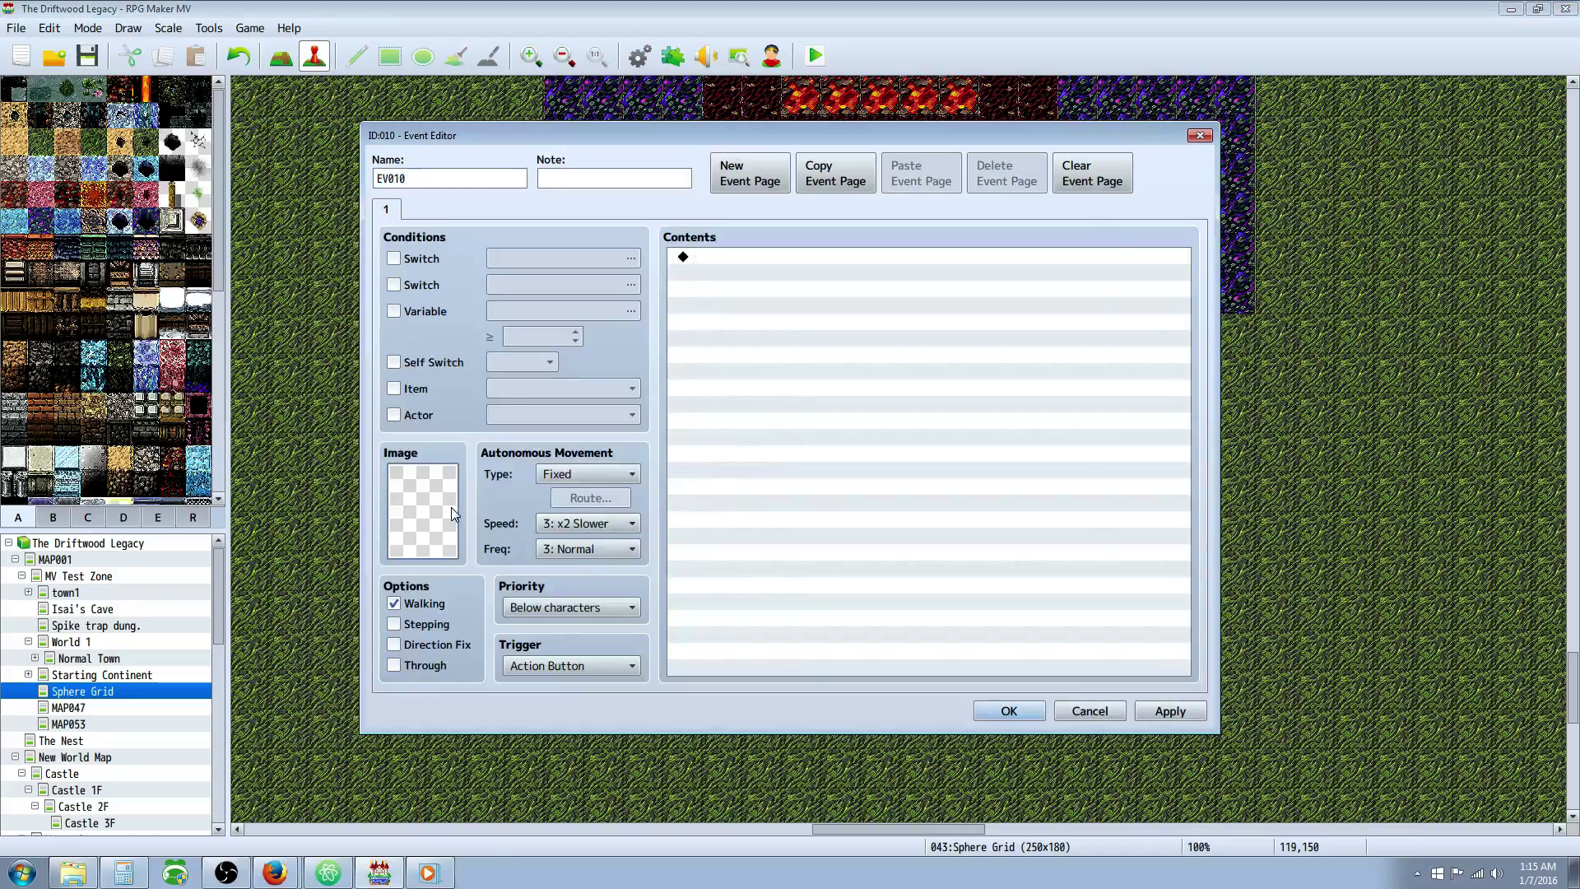
double_click(457, 493)
scroll(650, 395, "down", 4)
left_click(548, 372)
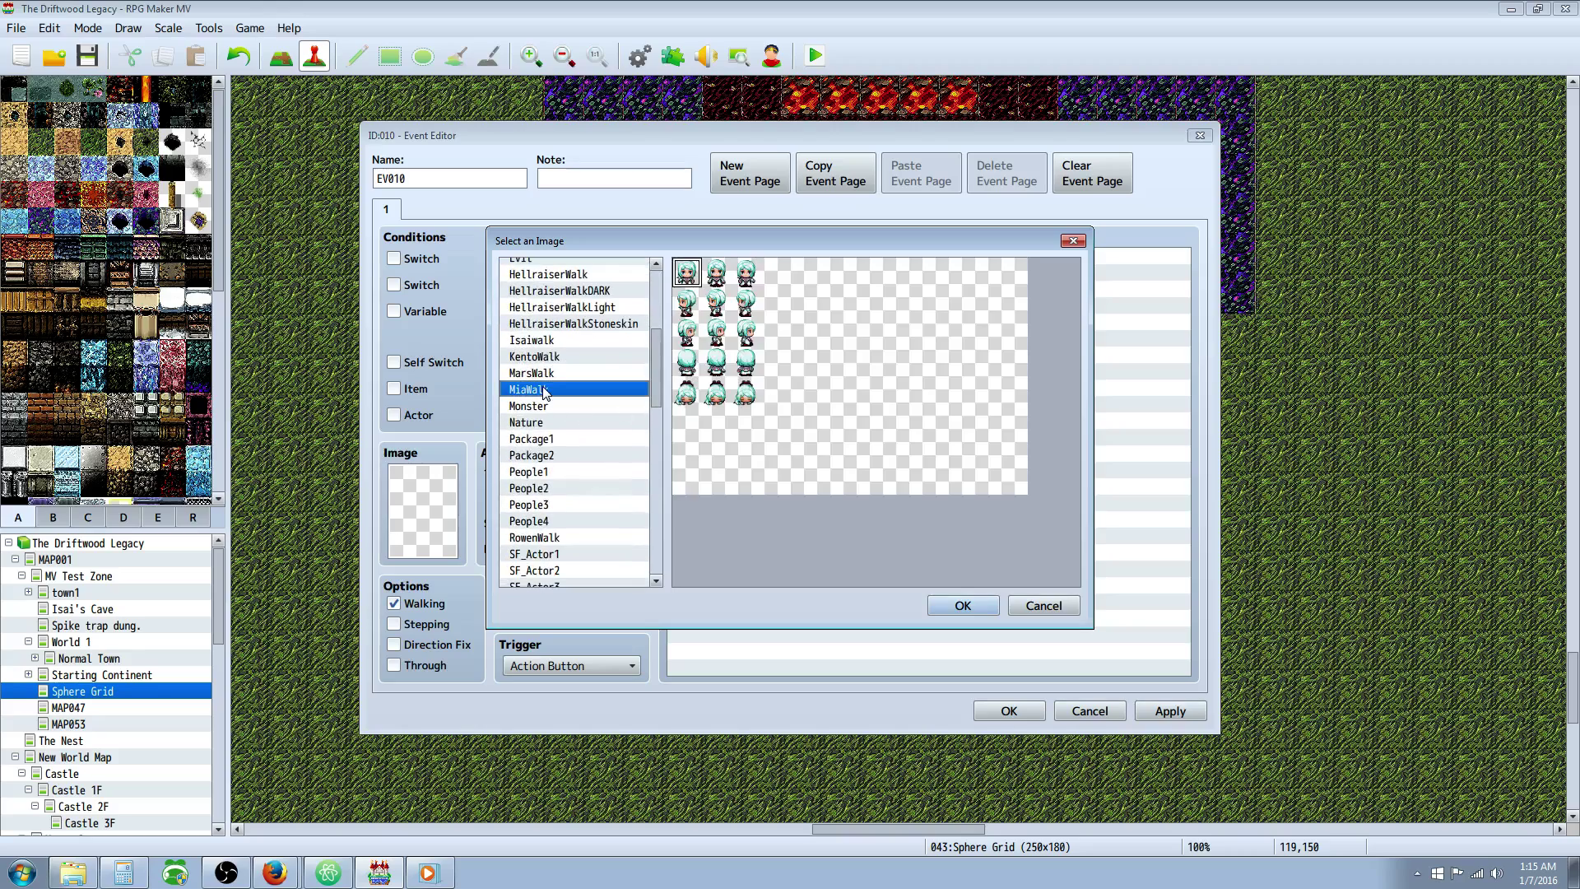
scroll(552, 345, "down", 1)
scroll(565, 408, "down", 3)
left_click(566, 457)
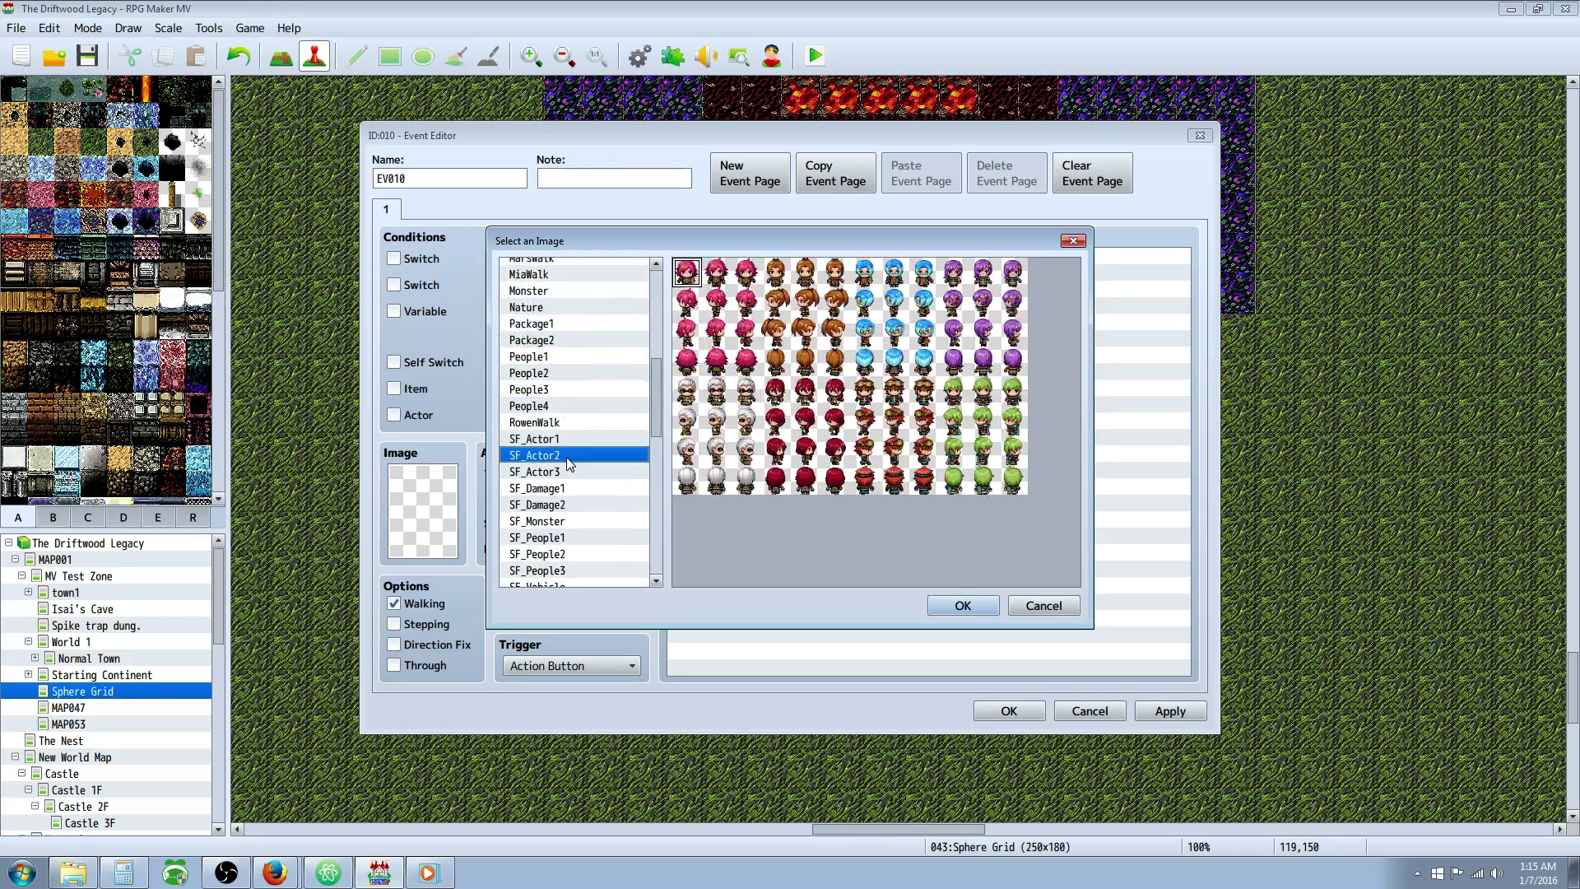
left_click(574, 521)
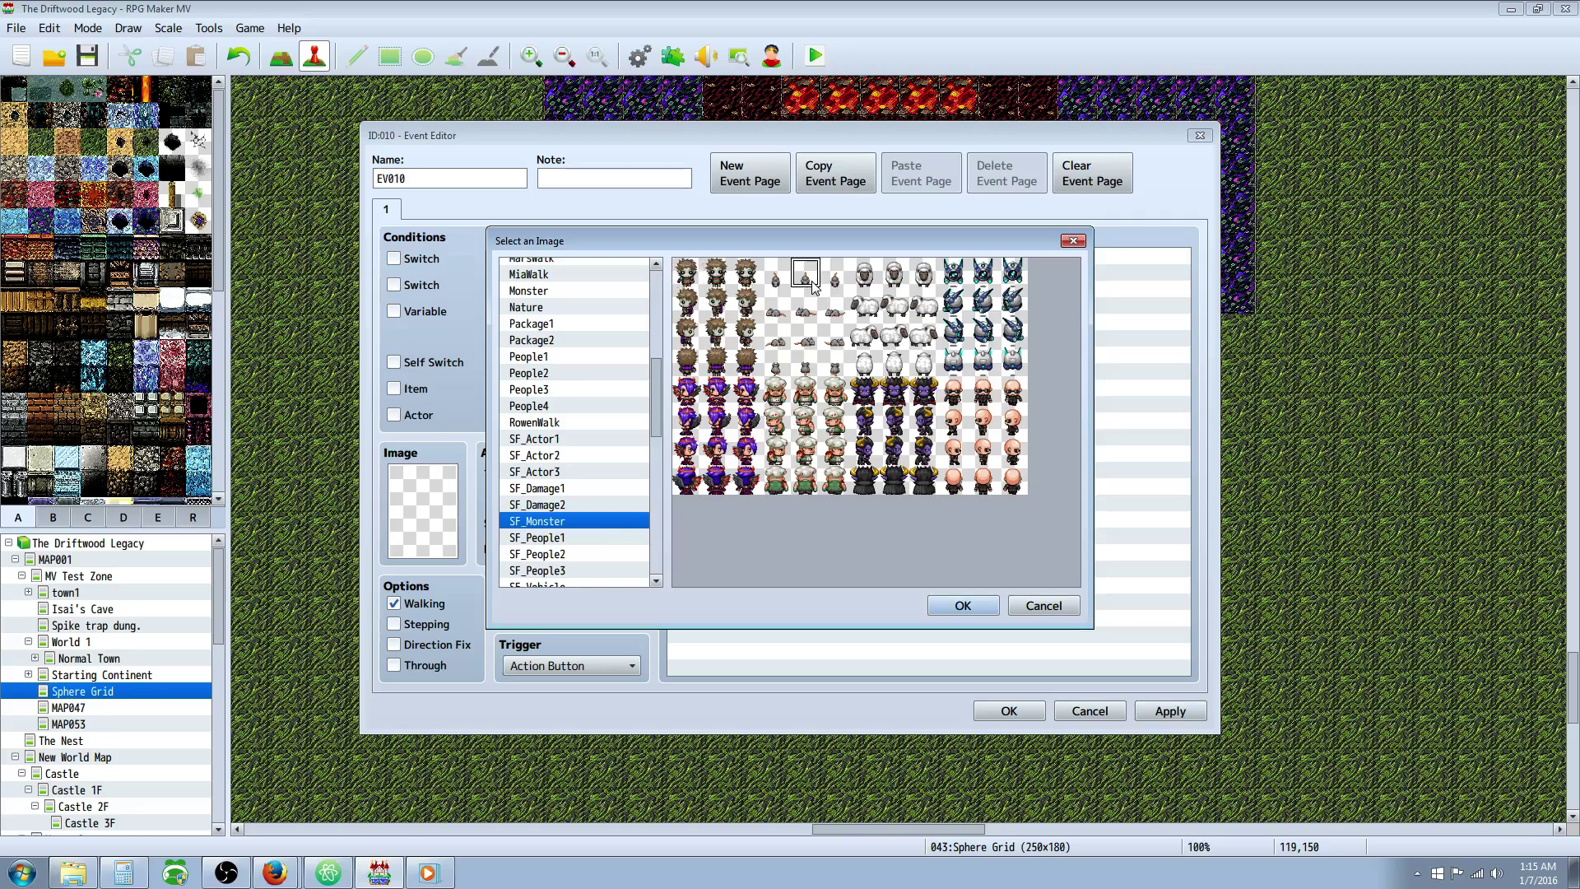
double_click(807, 346)
Add a Battle Processing command to the new event with Warband Orc as the directly designated troop
double_click(732, 255)
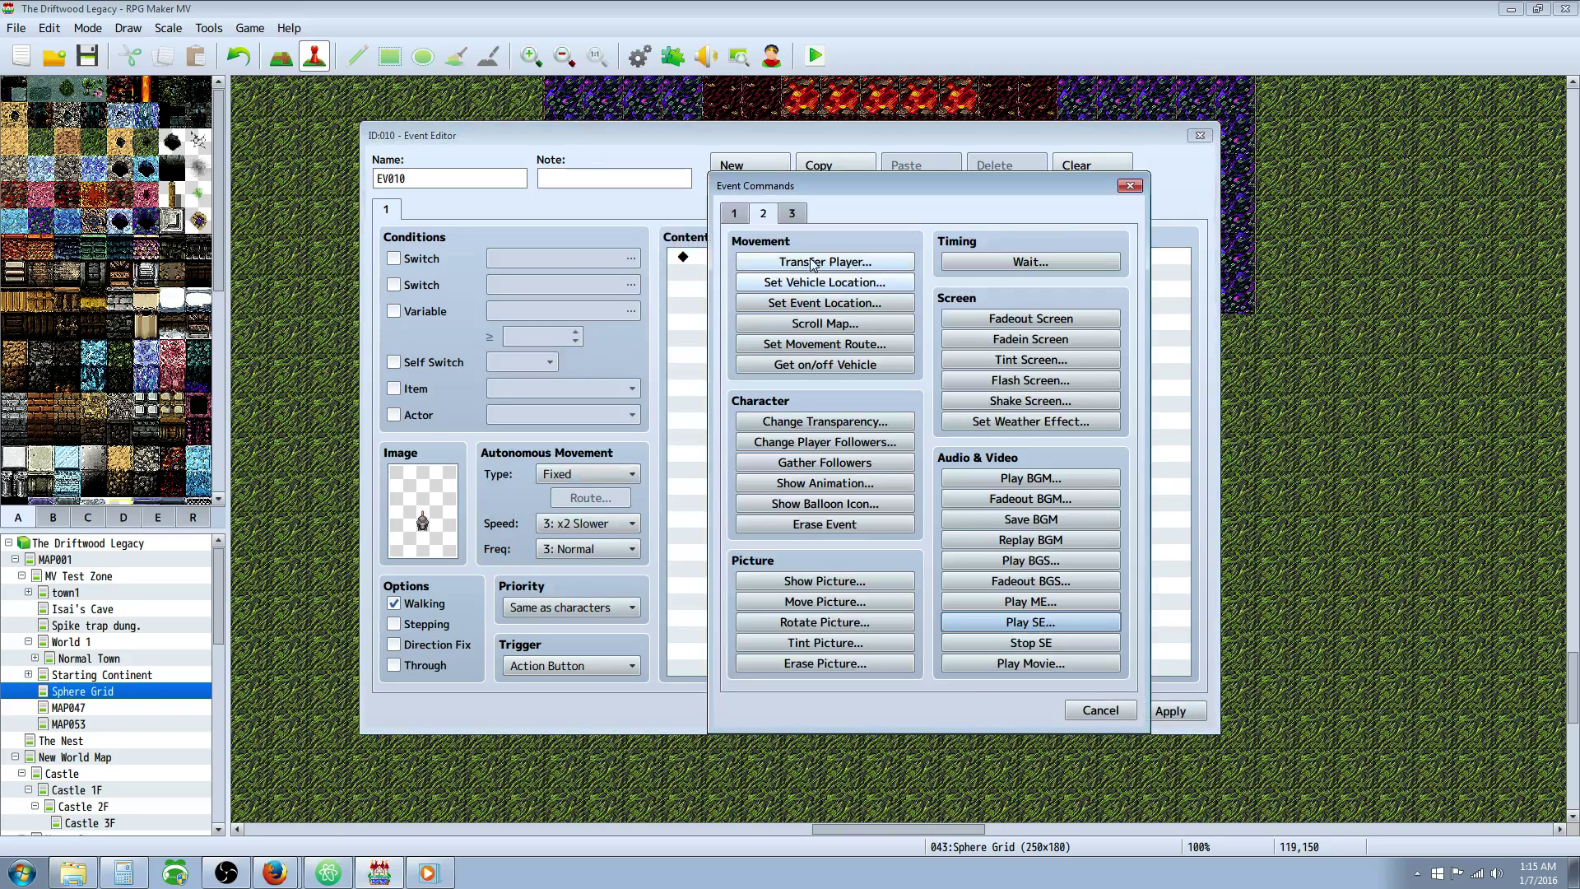
left_click(735, 216)
left_click(762, 216)
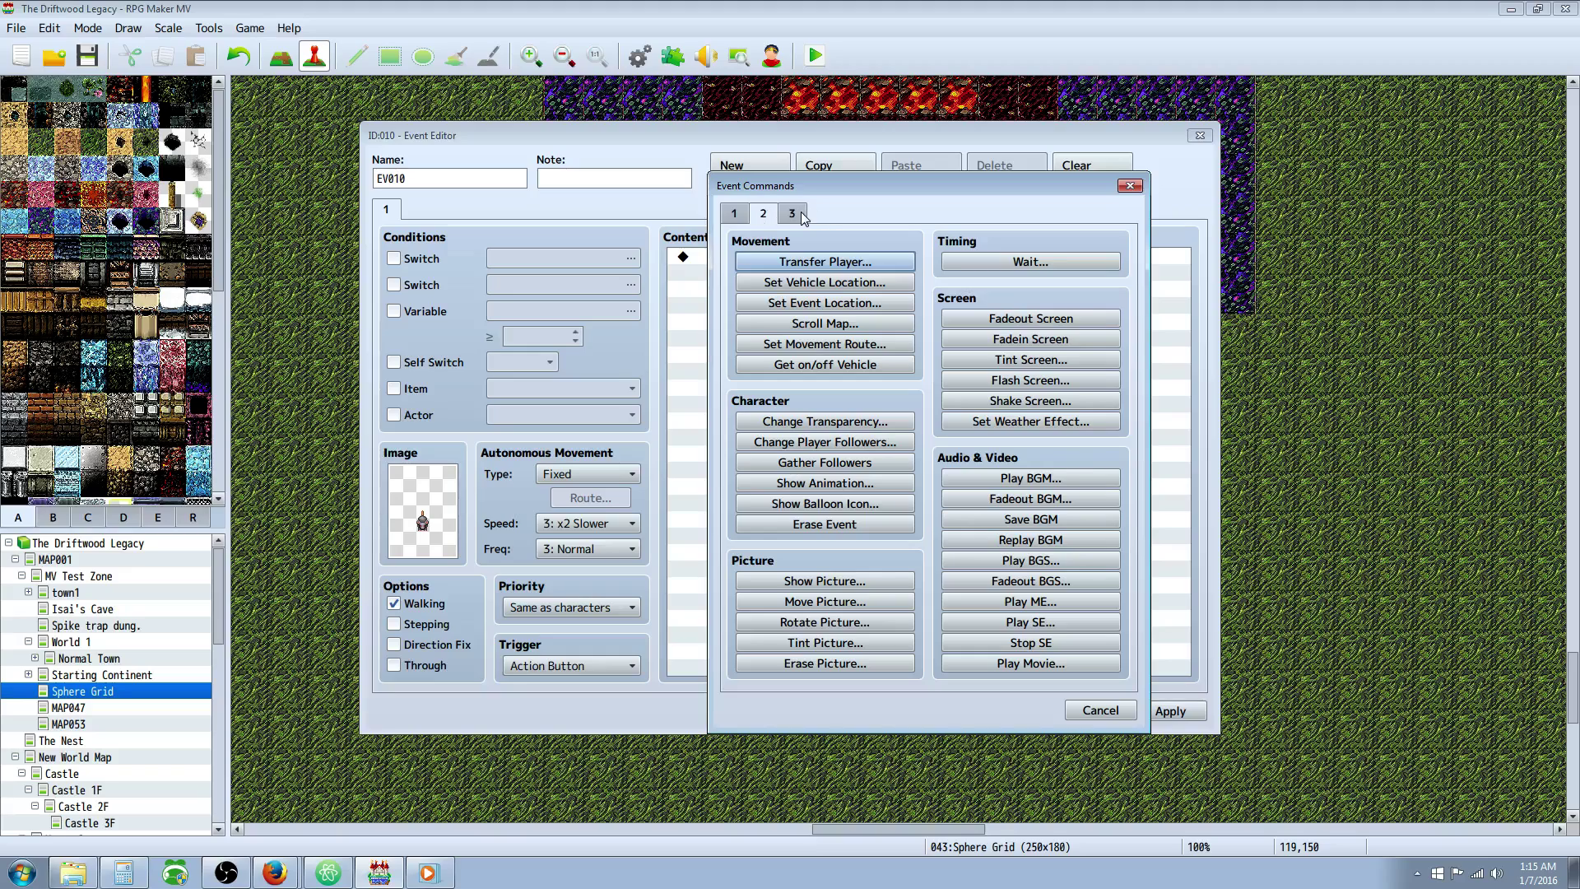
left_click(792, 214)
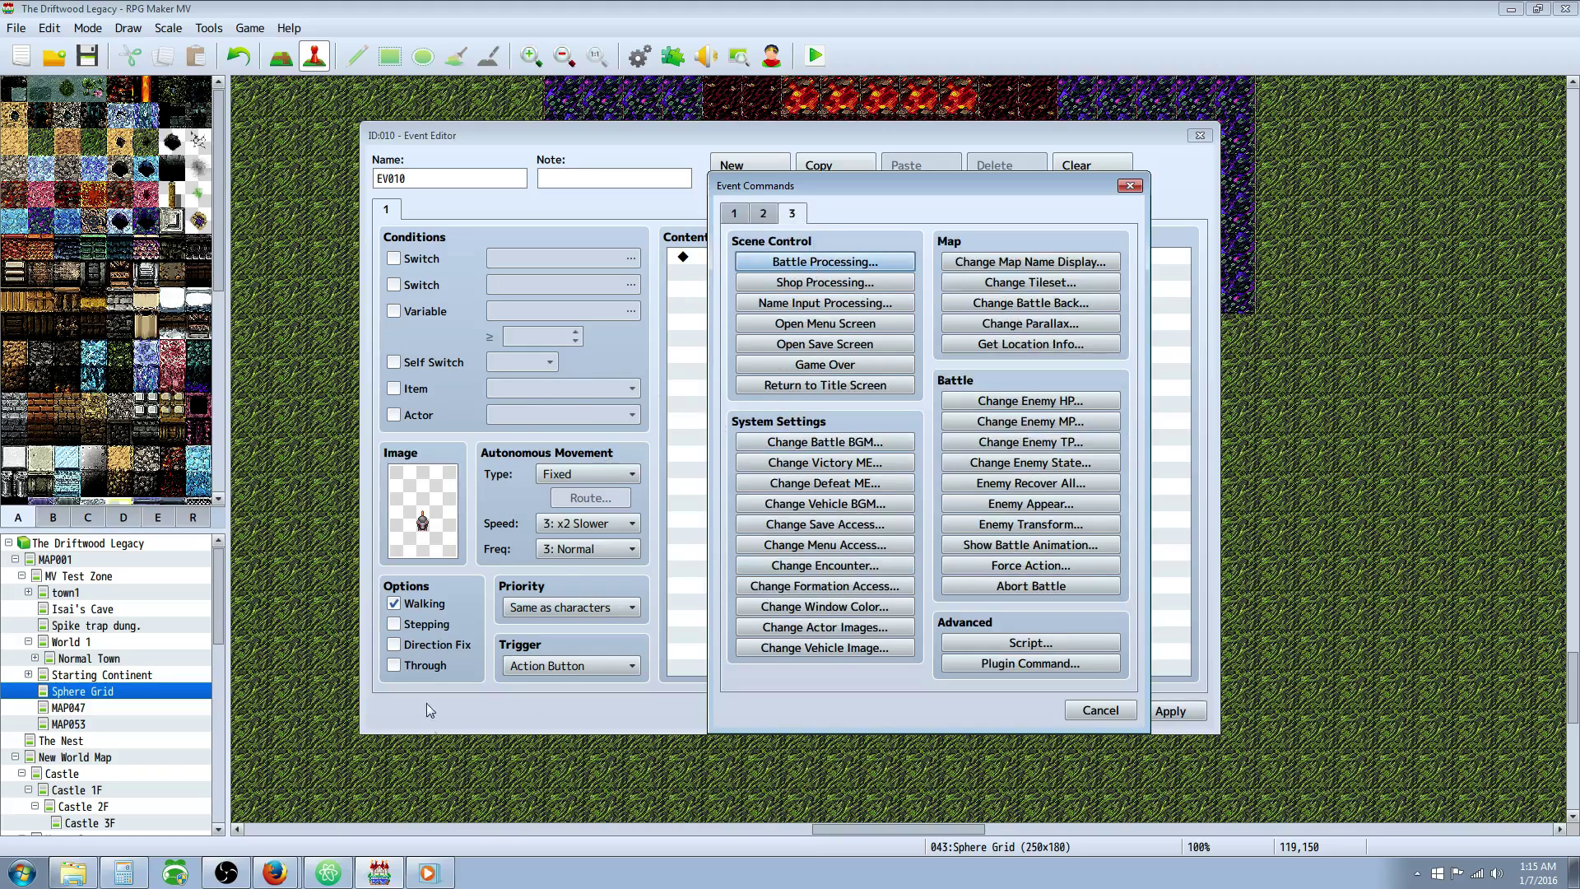
left_click(840, 263)
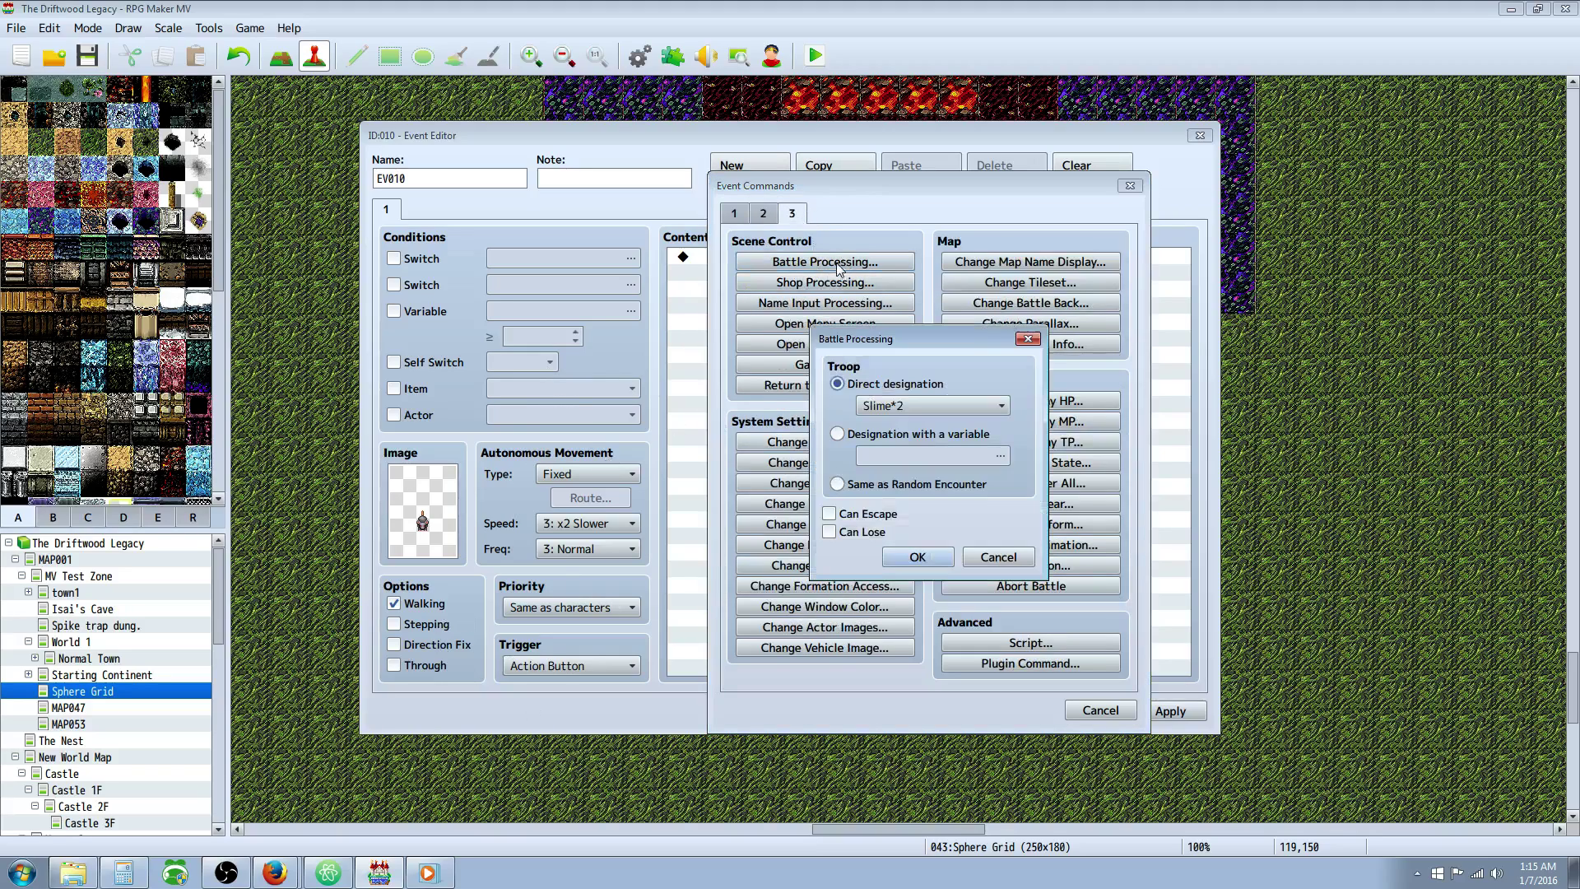
left_click(959, 404)
scroll(925, 604, "down", 6)
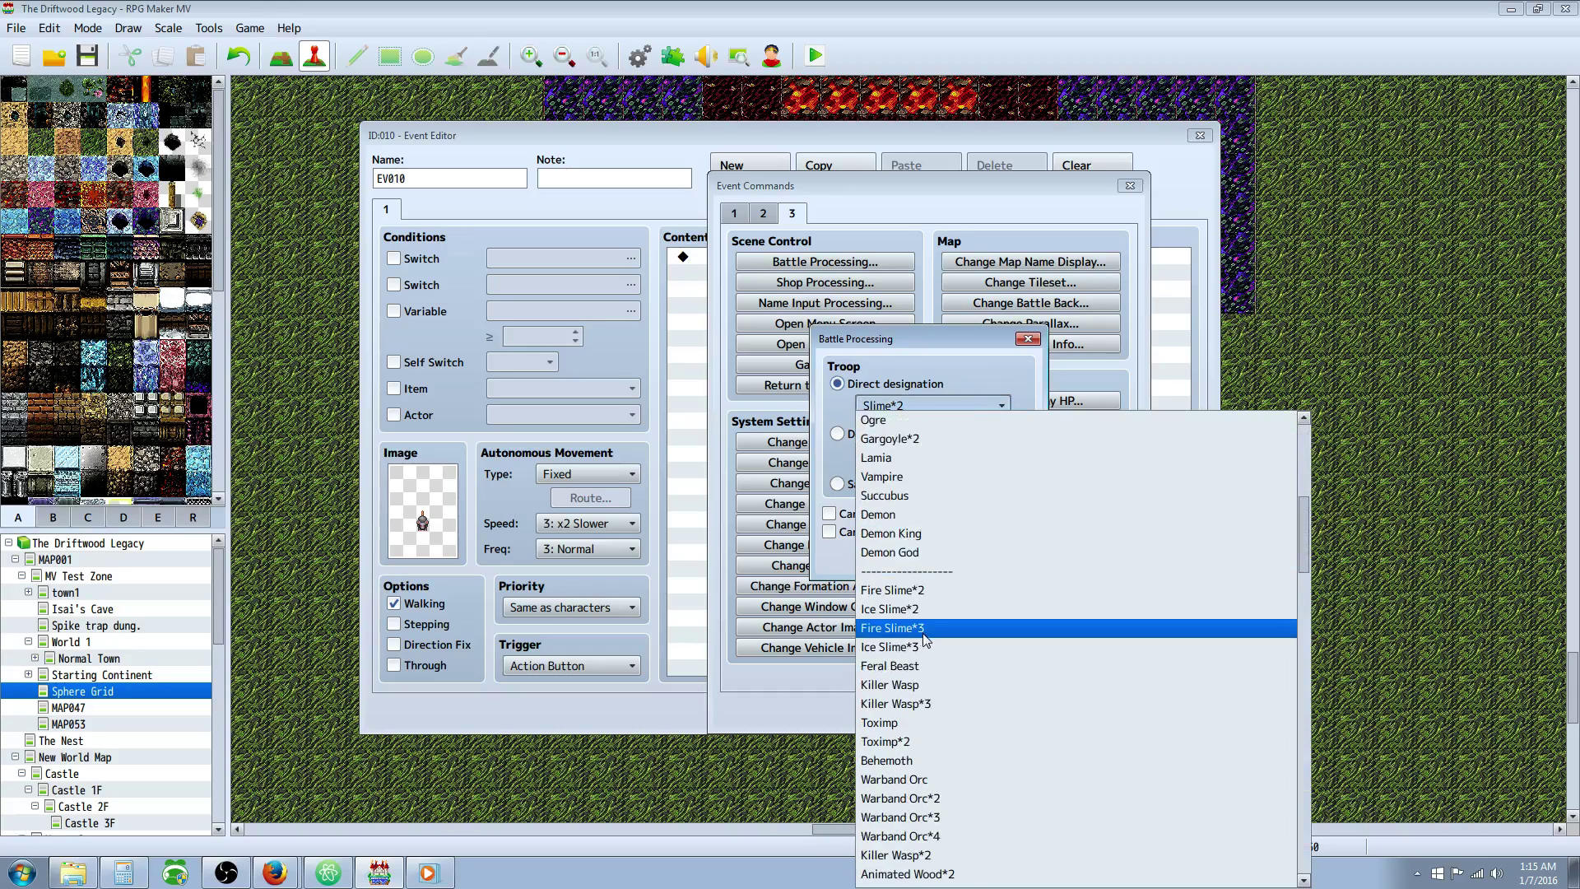
scroll(971, 699, "down", 7)
scroll(970, 728, "down", 2)
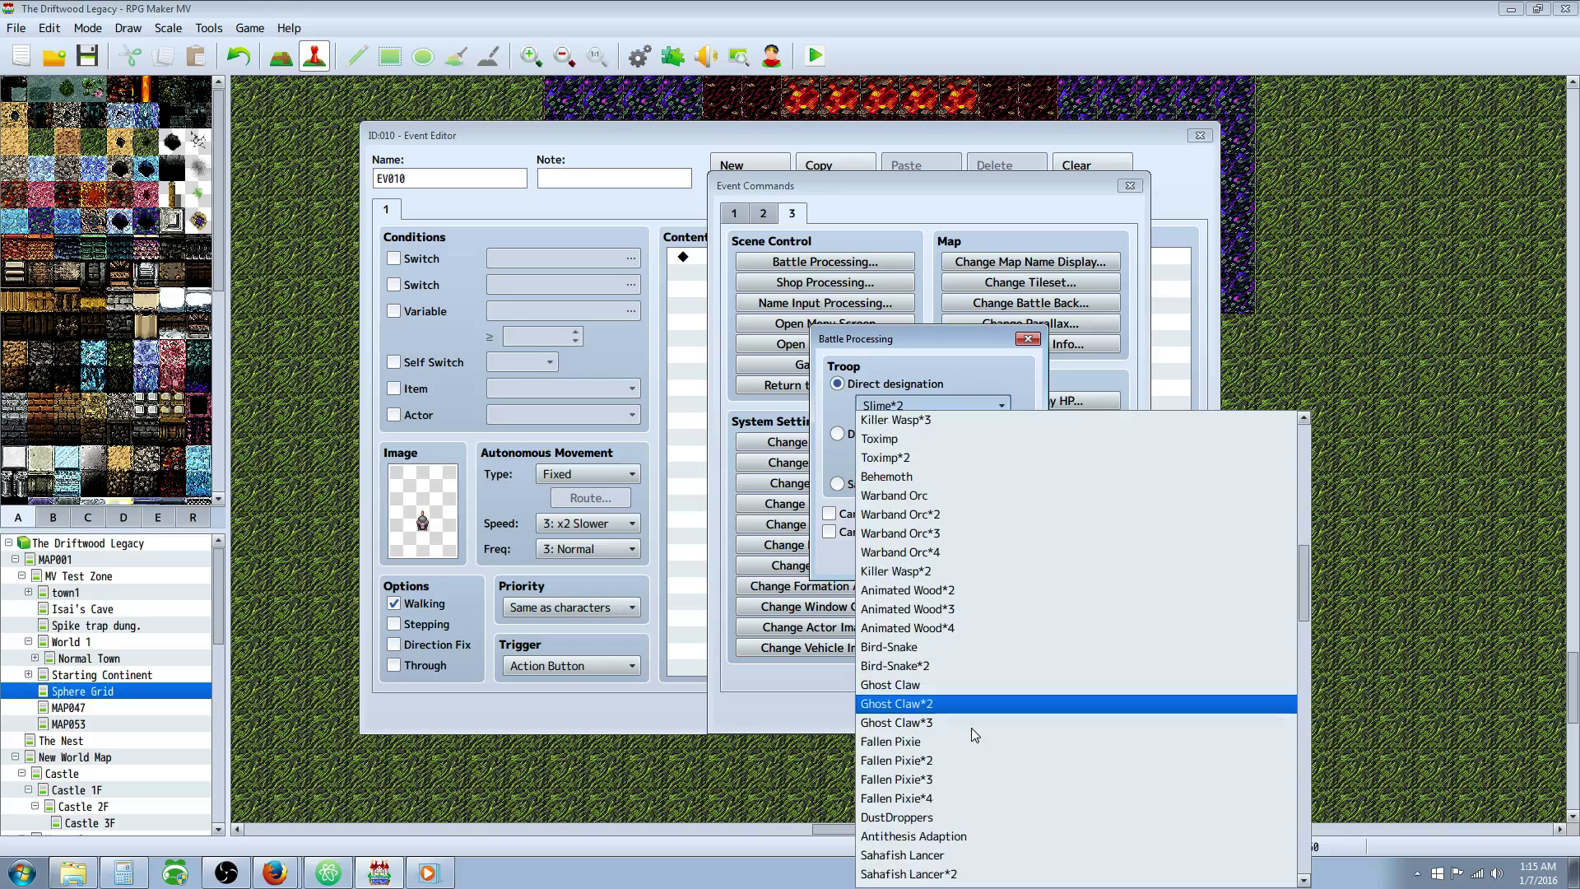
scroll(936, 545, "down", 2)
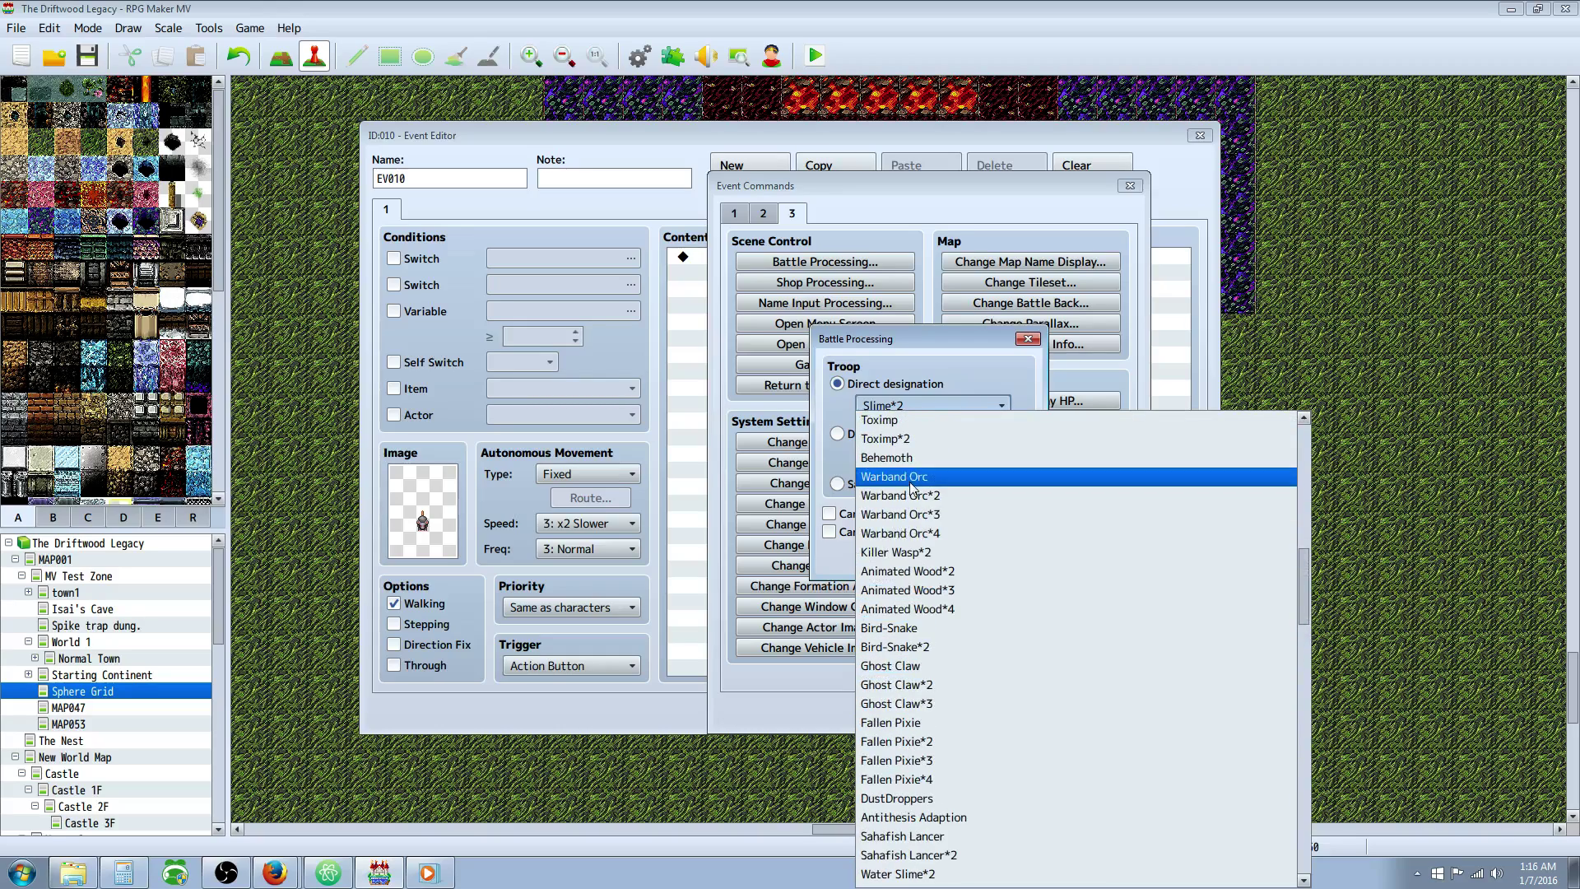
left_click(911, 478)
left_click(918, 556)
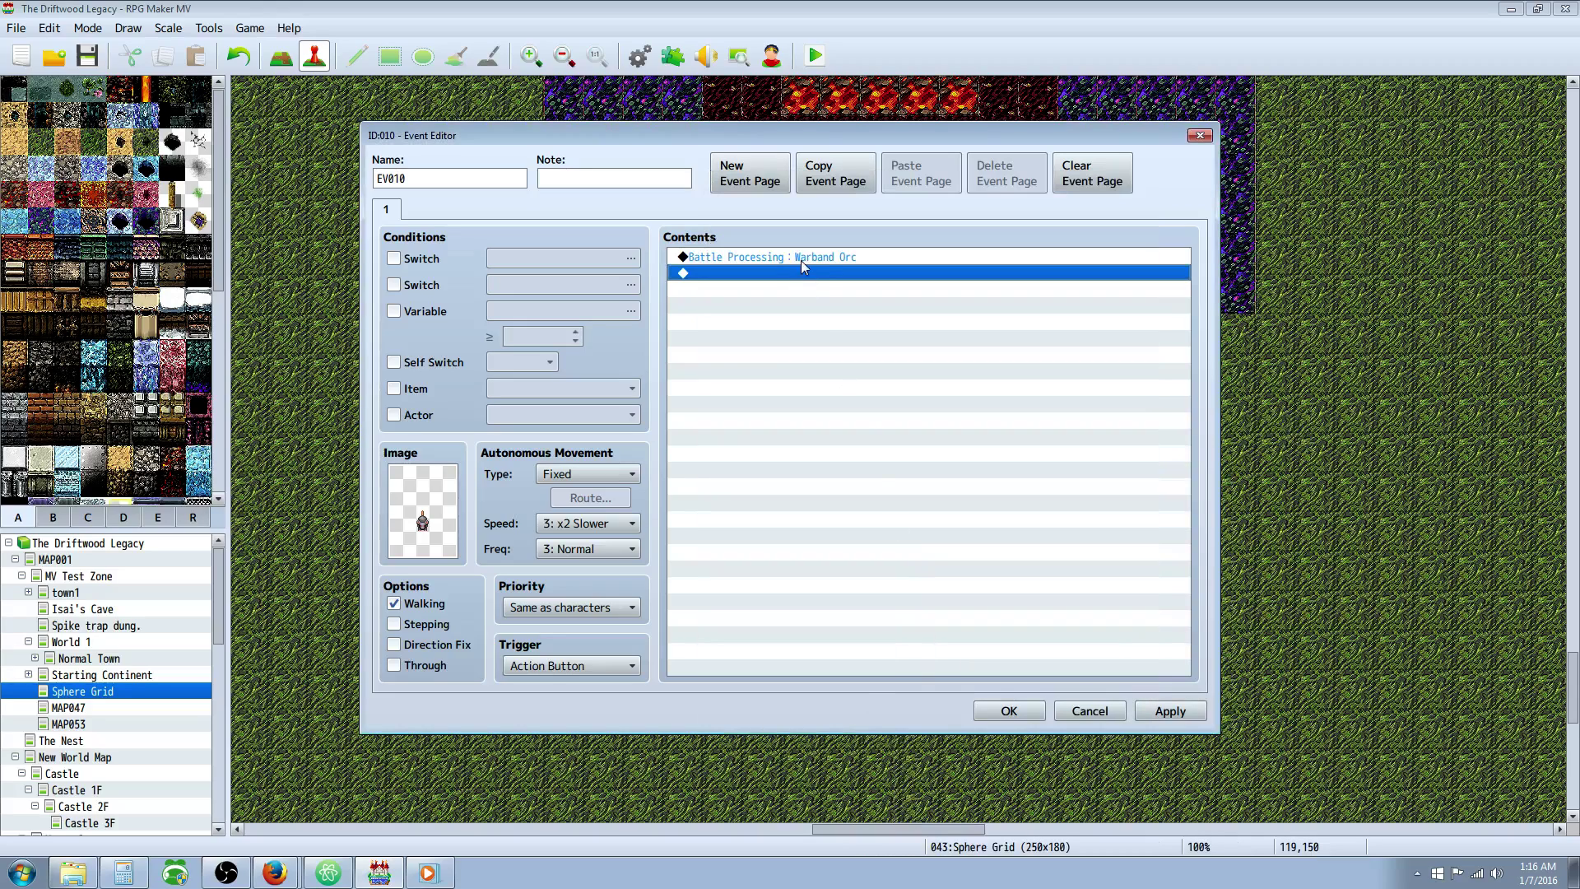
Add a command turning self switch A ON after the battle, and create a blank second event page conditioned on self switch A
double_click(800, 281)
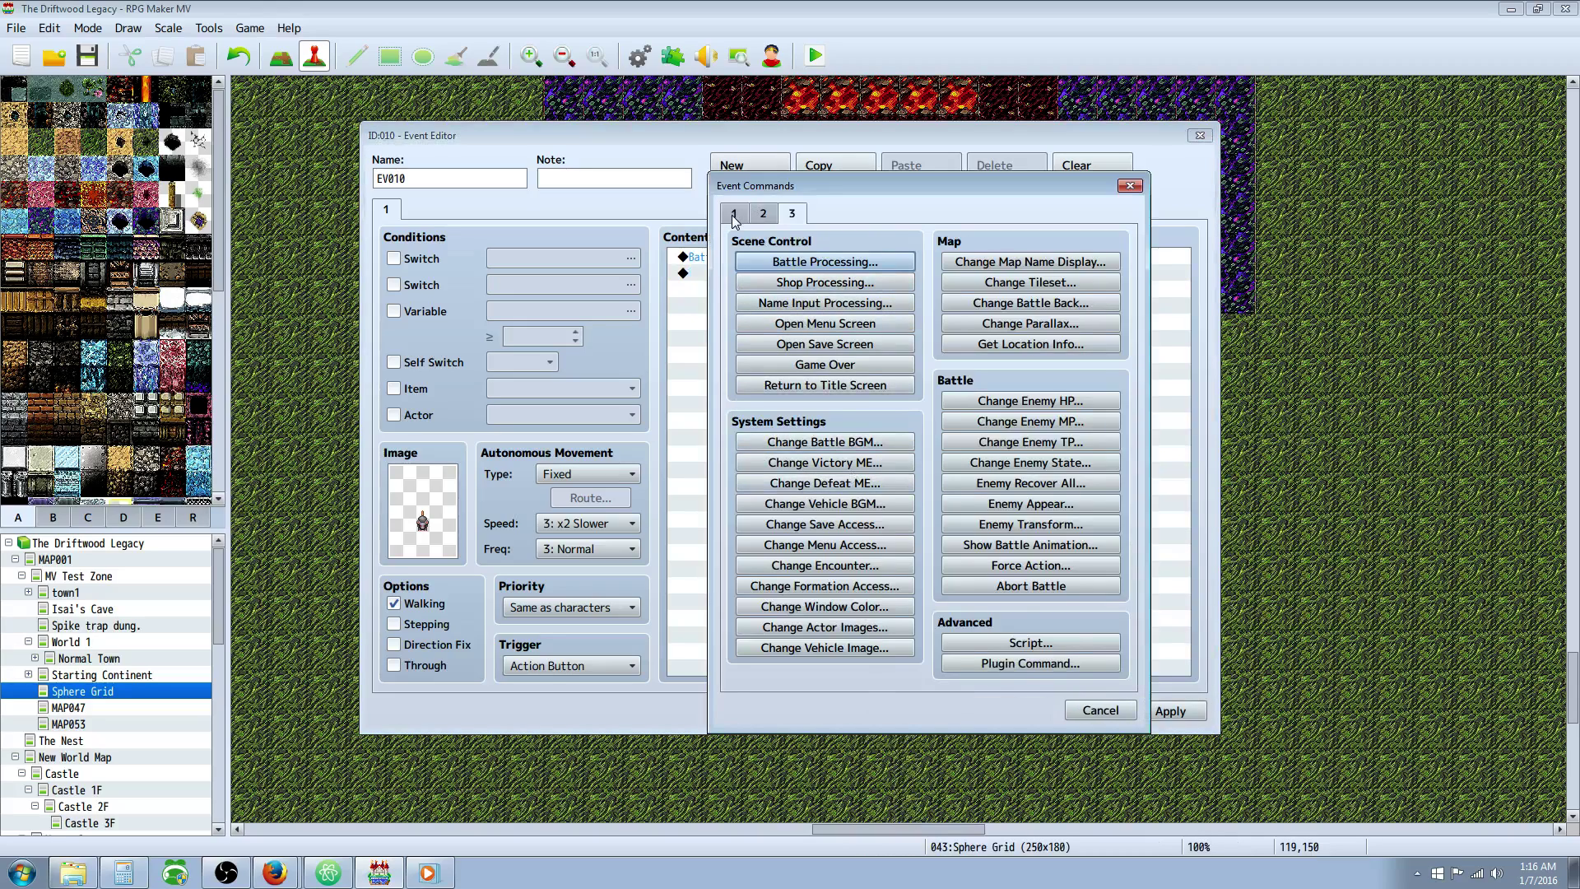
left_click(849, 444)
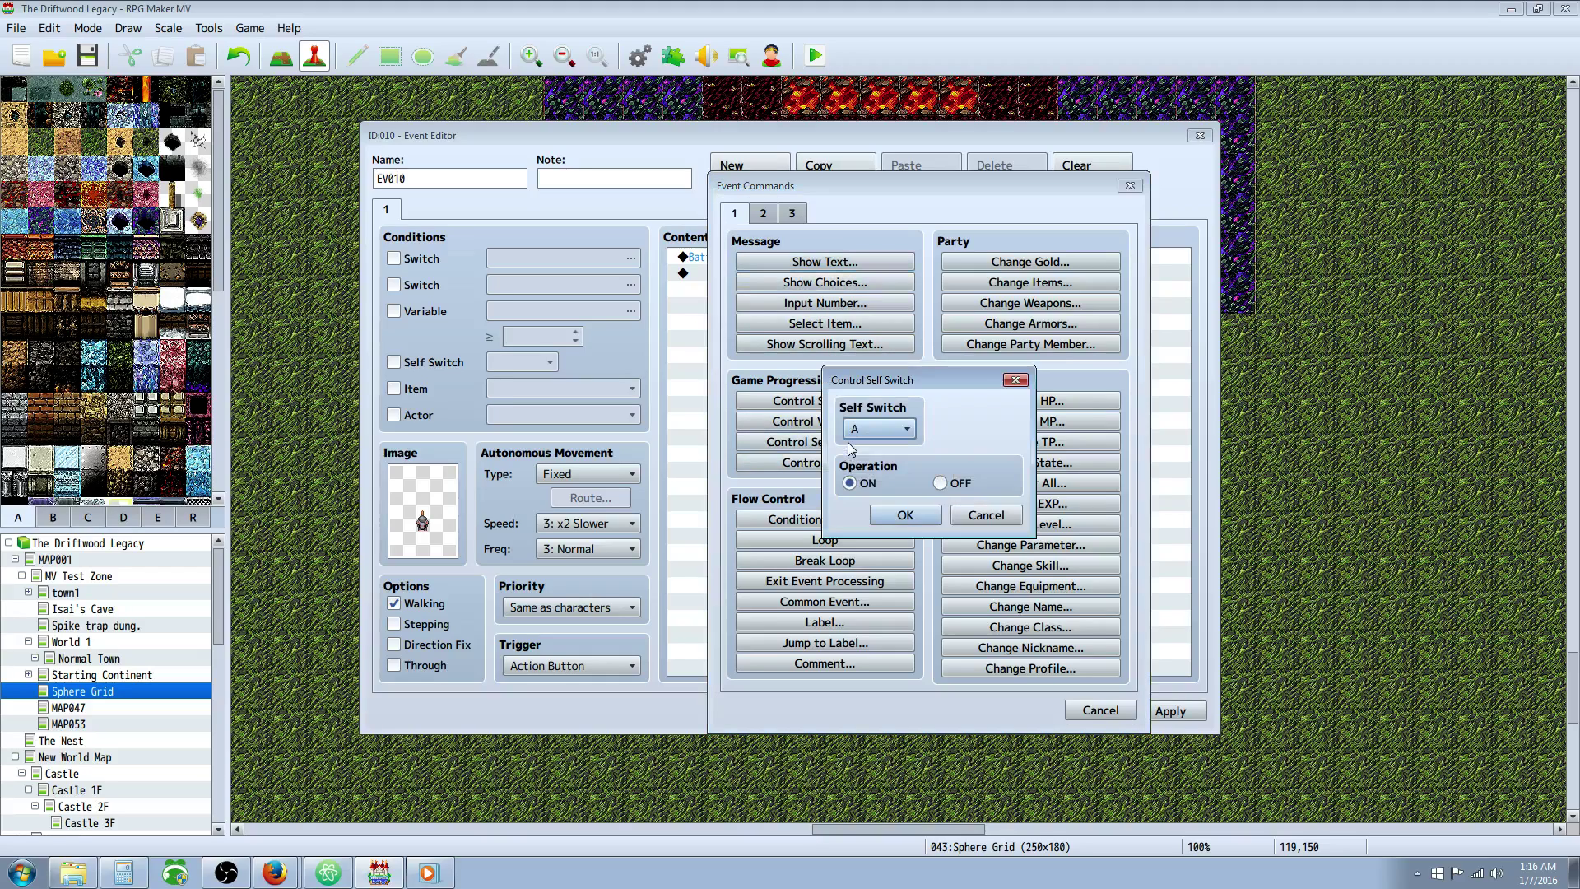
left_click(904, 516)
left_click(742, 189)
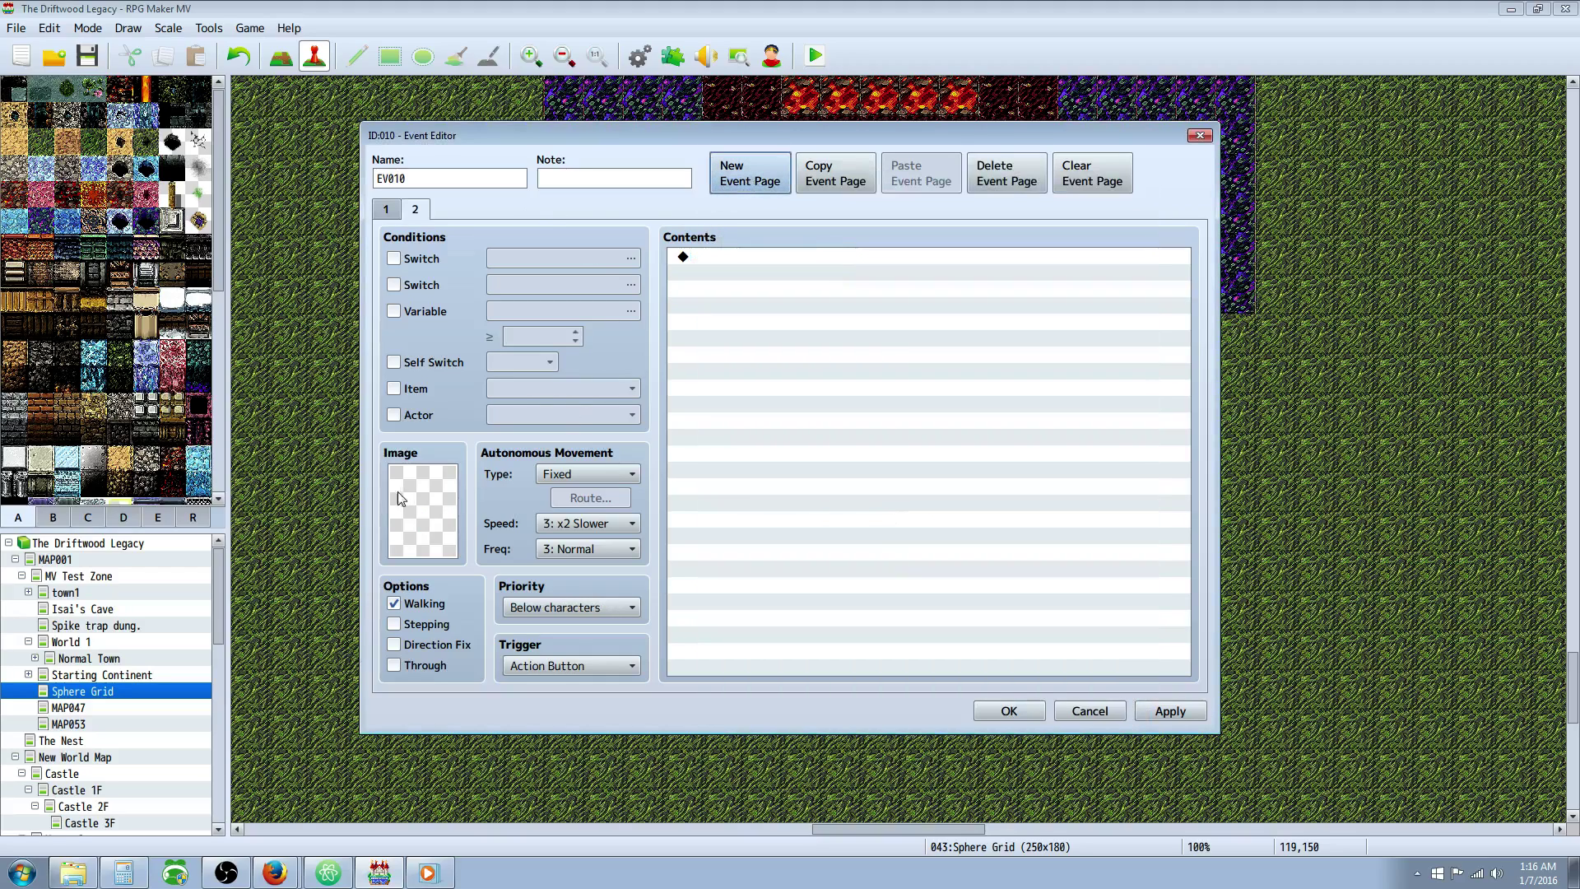
left_click(442, 364)
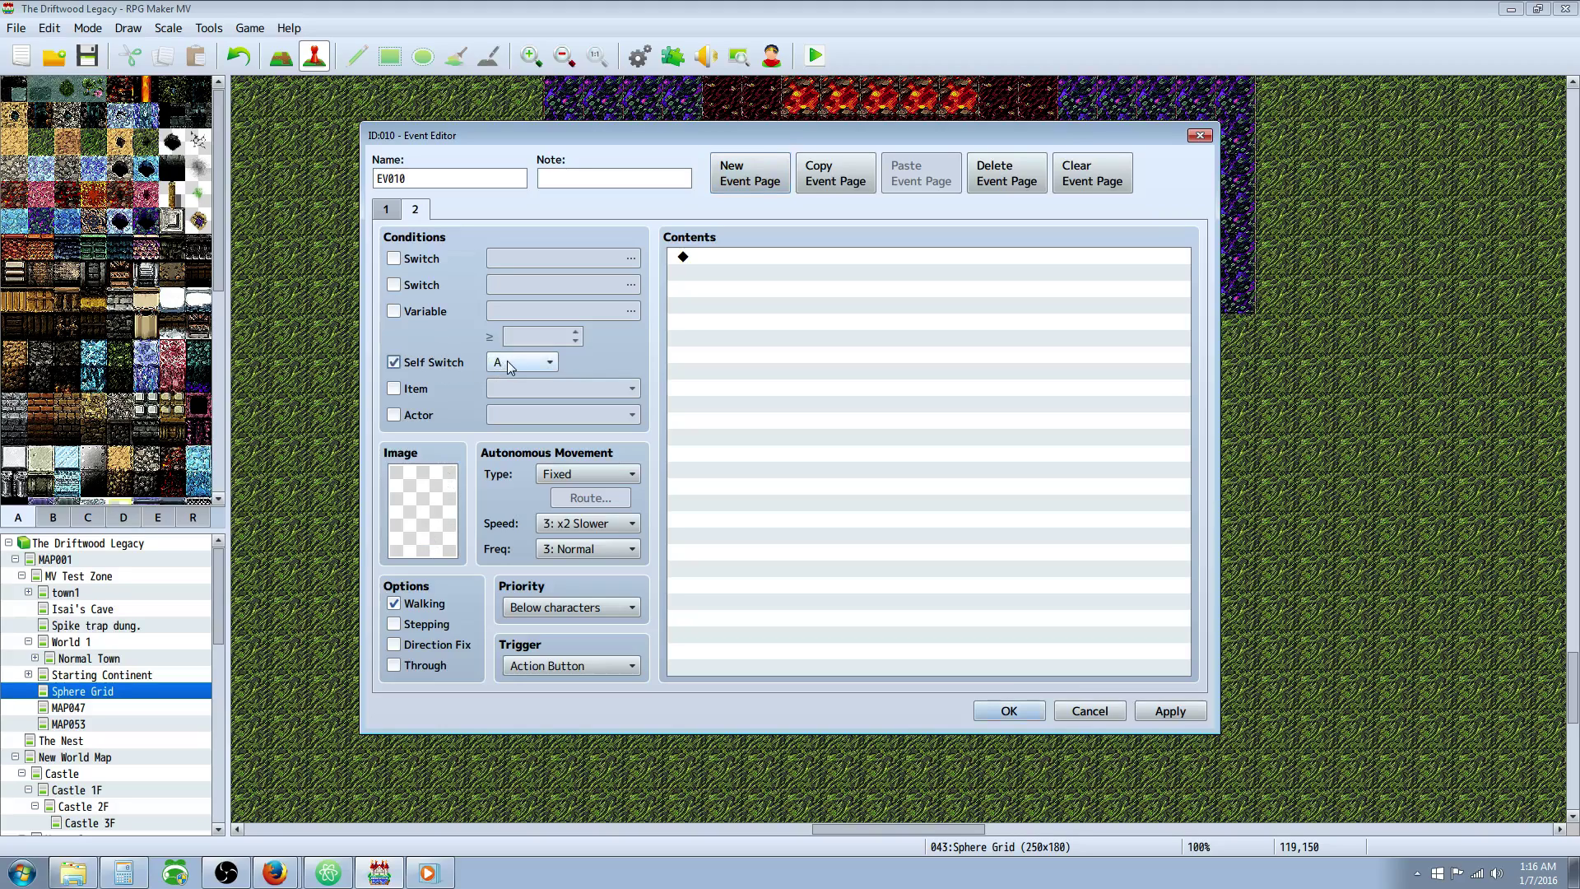
left_click(386, 211)
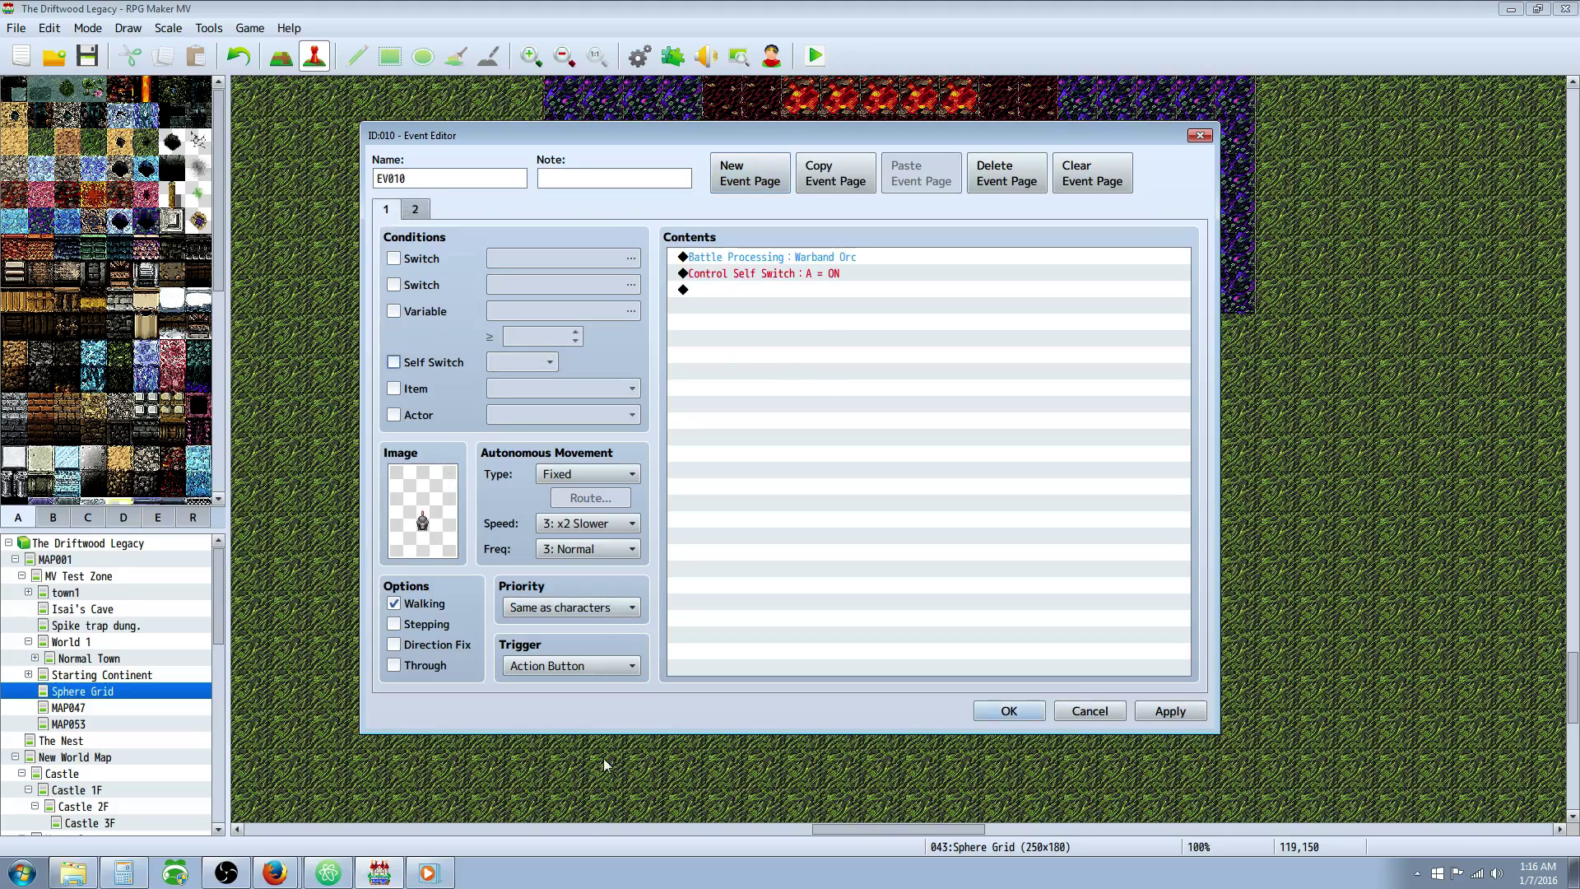
Name the event Rat1 and set its first page to Same as characters priority with the Event Touch trigger
double_click(442, 181)
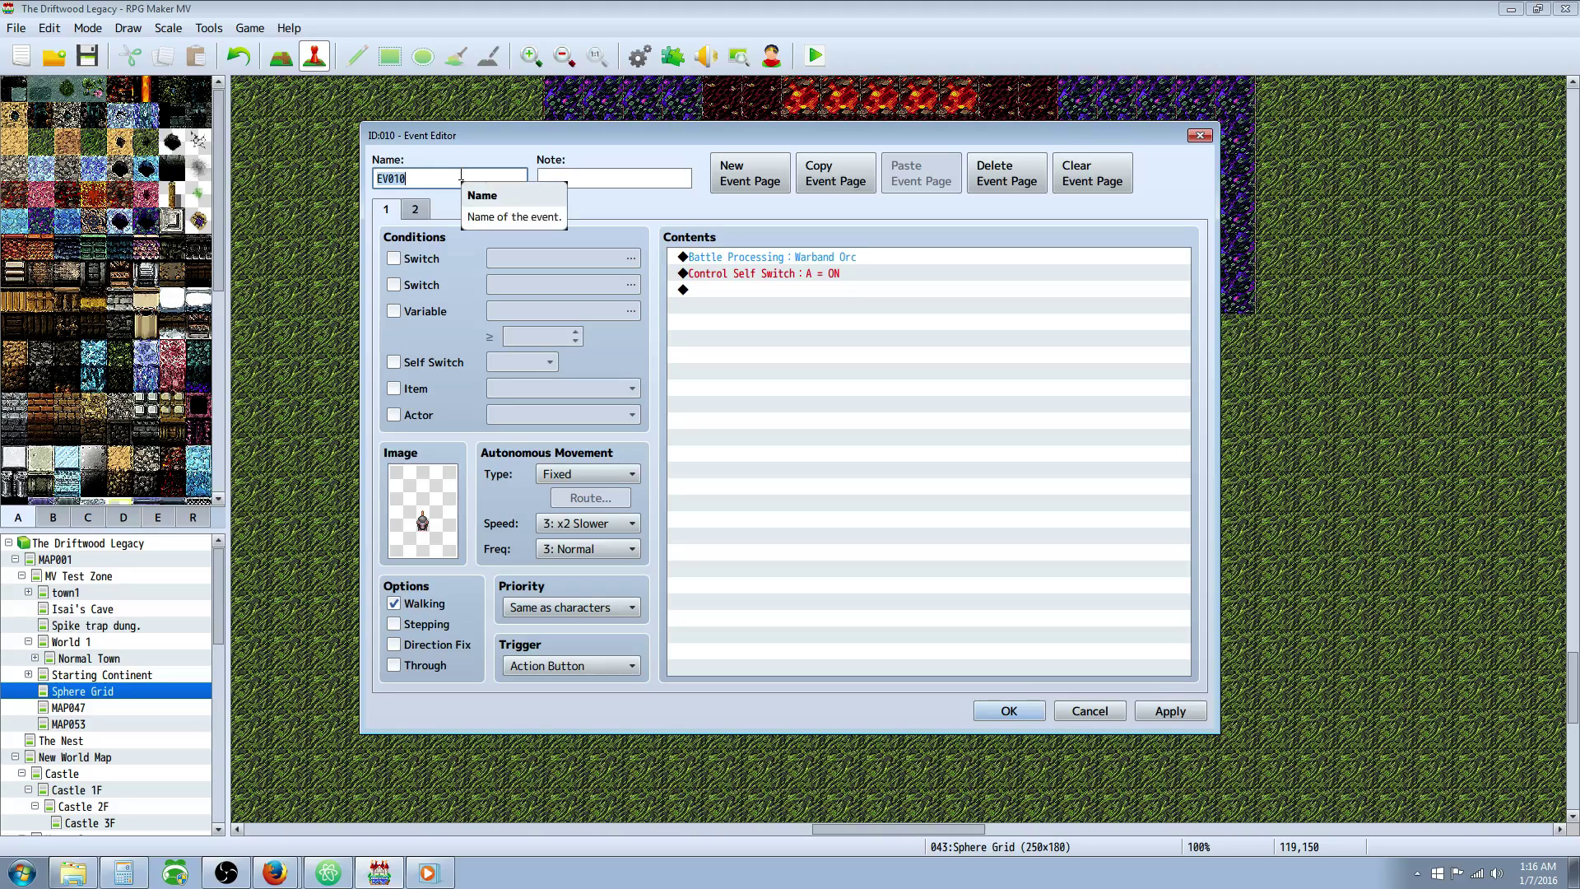
type("Rat1")
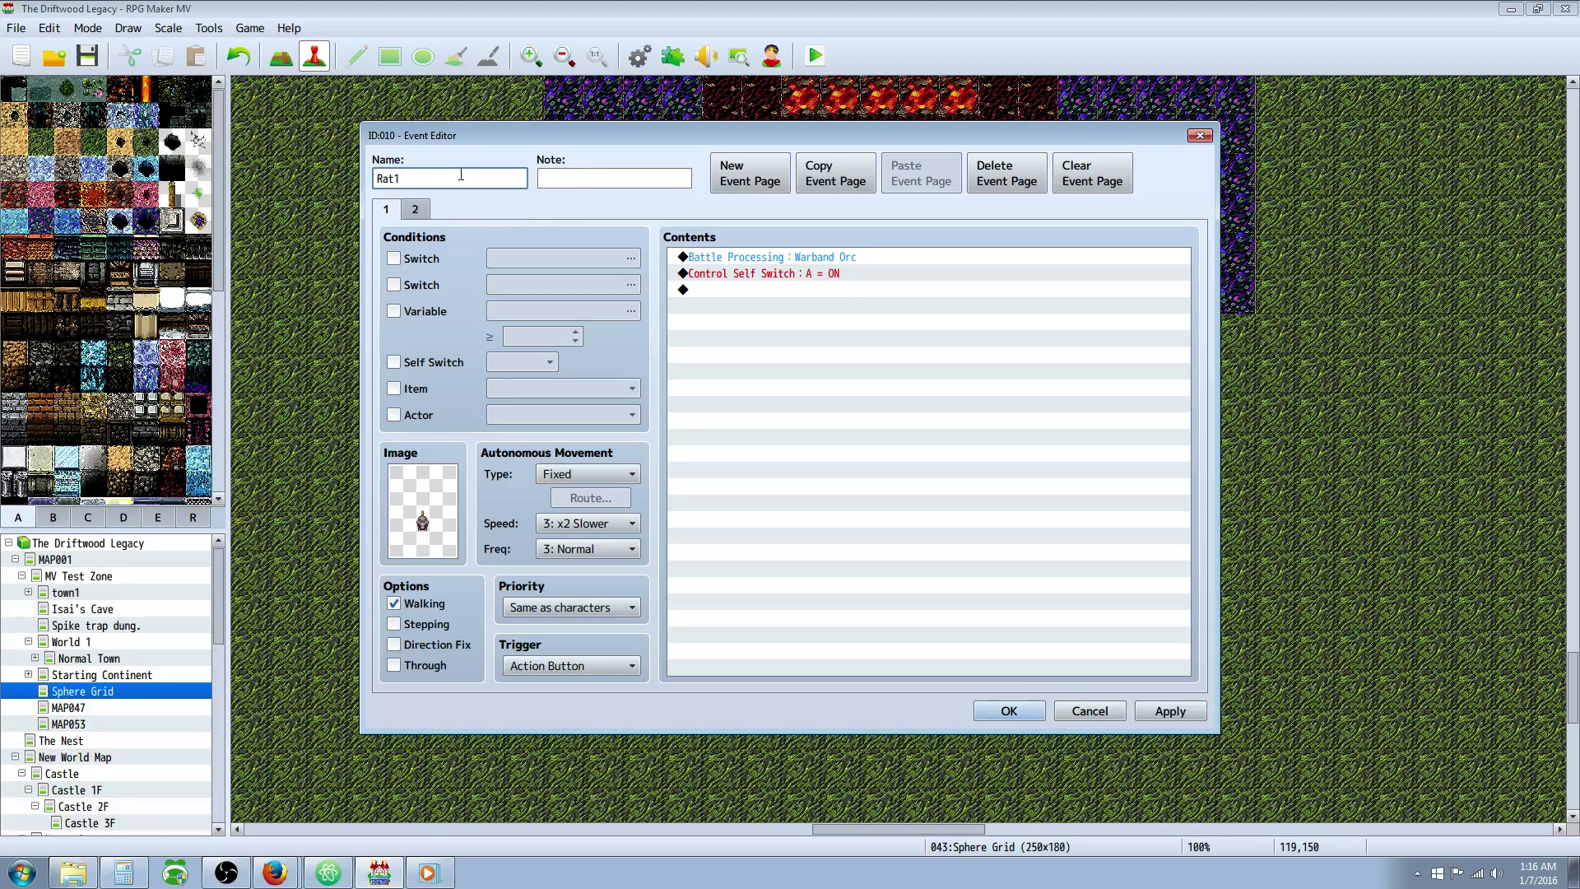
left_click(584, 613)
left_click(580, 608)
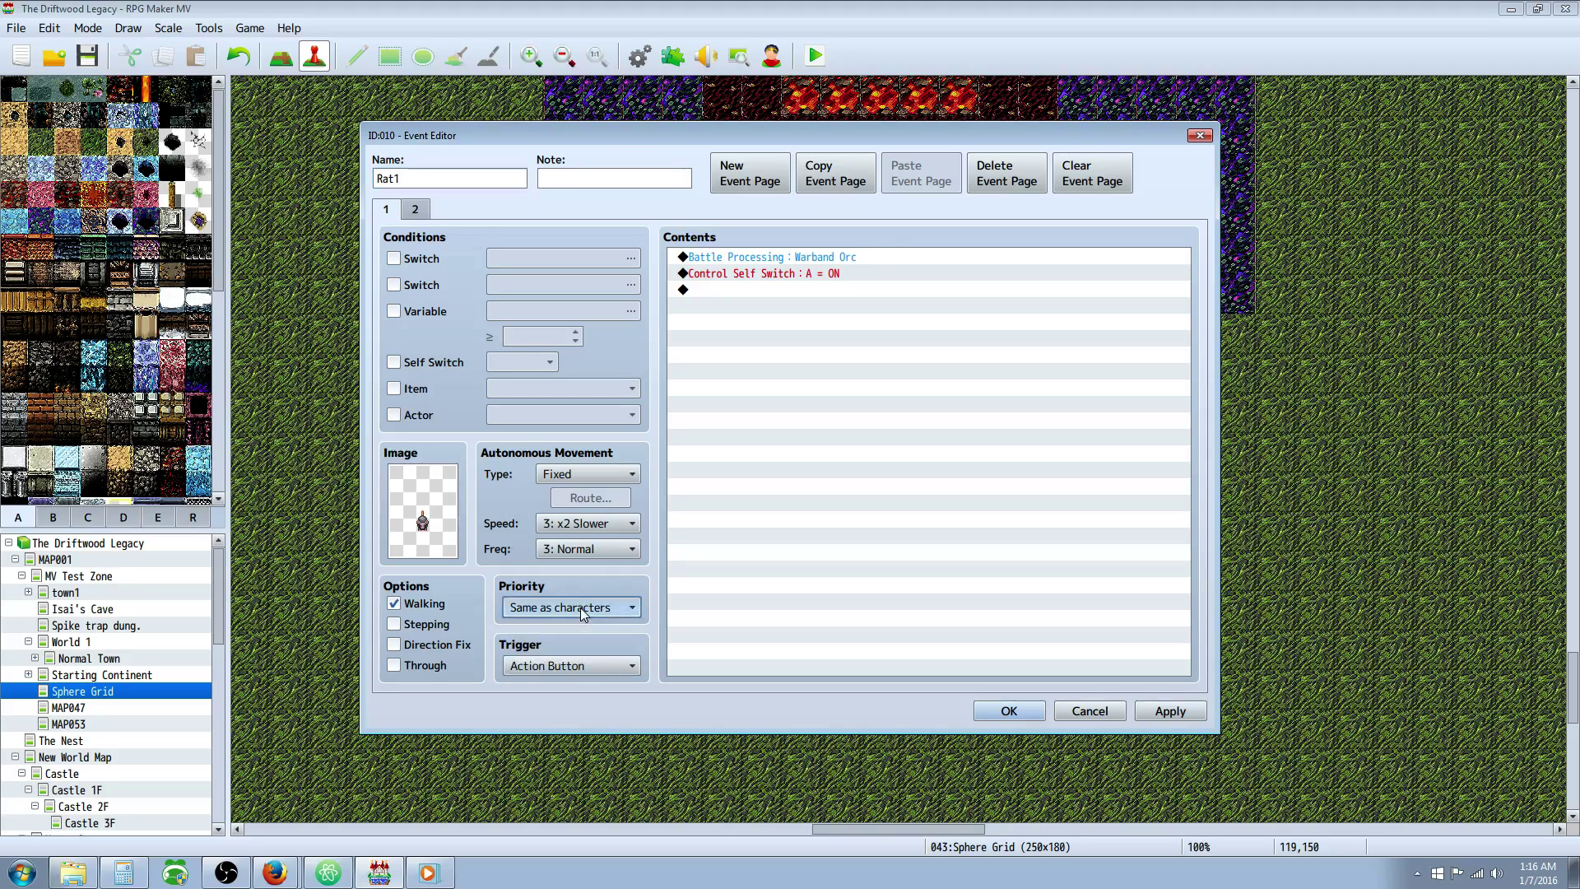
left_click(563, 668)
left_click(557, 725)
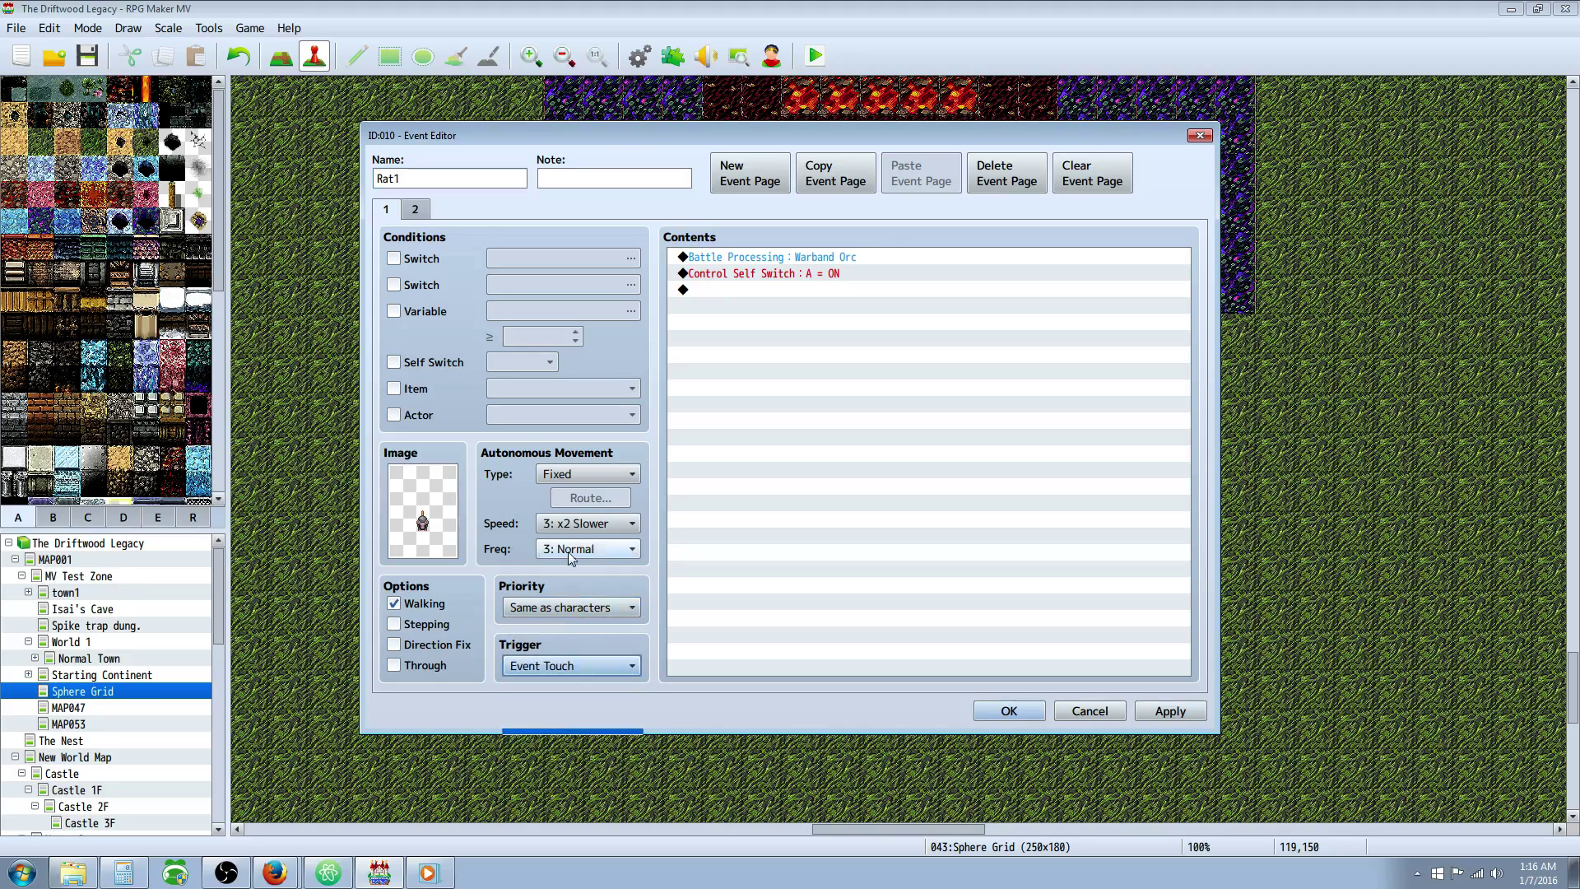
Set Rat1's autonomous movement to Approach at speed 4: Normal and frequency 5: Highest, and save the event
left_click(586, 523)
left_click(580, 599)
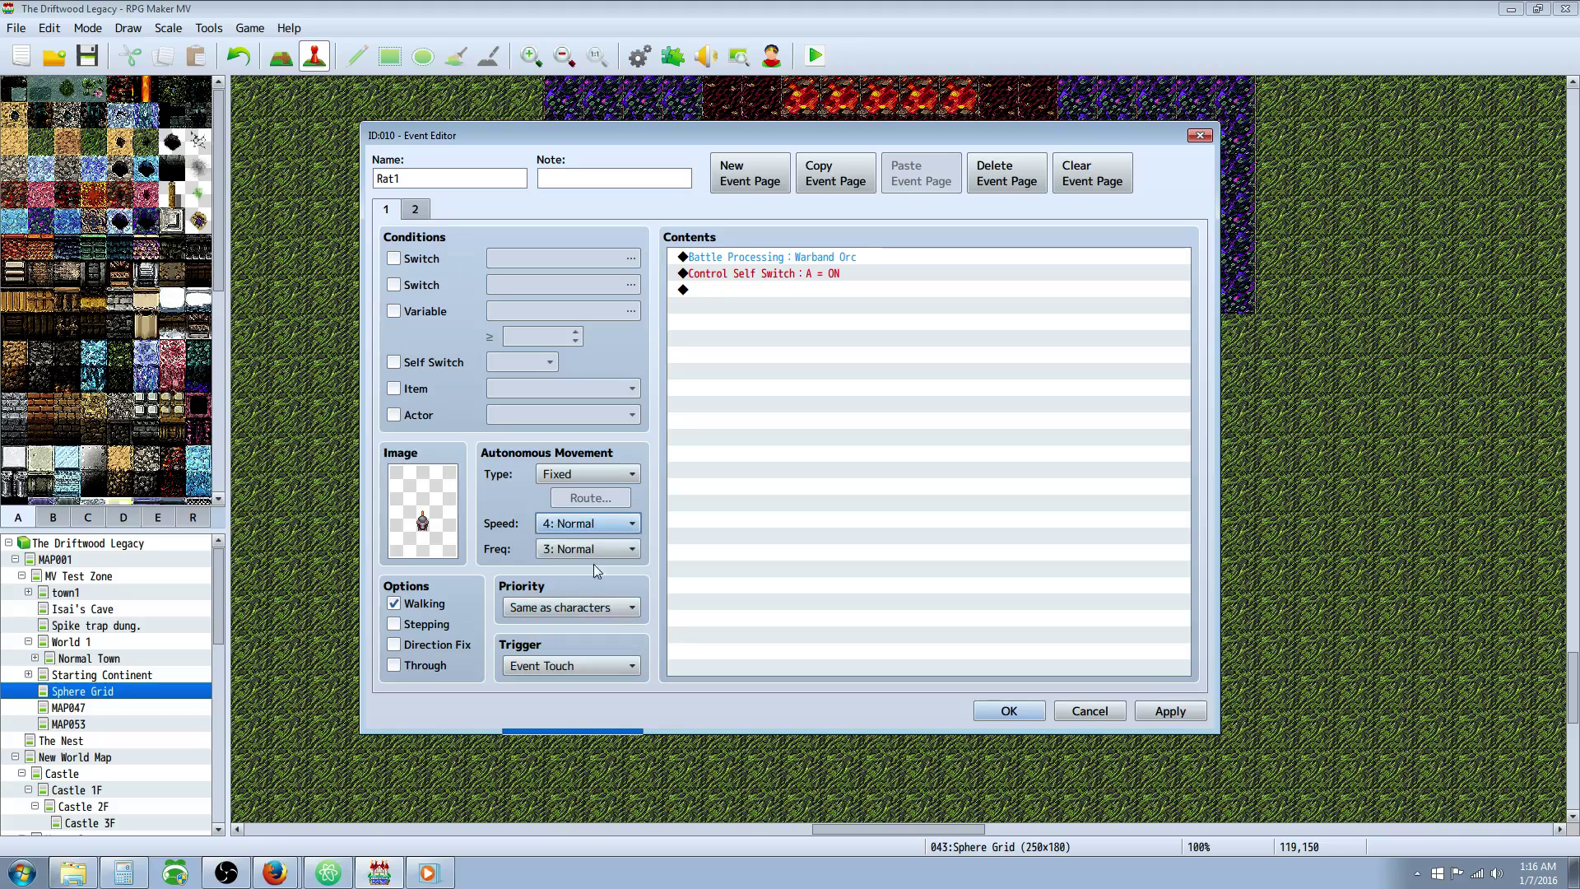
left_click(587, 549)
left_click(576, 645)
left_click(595, 474)
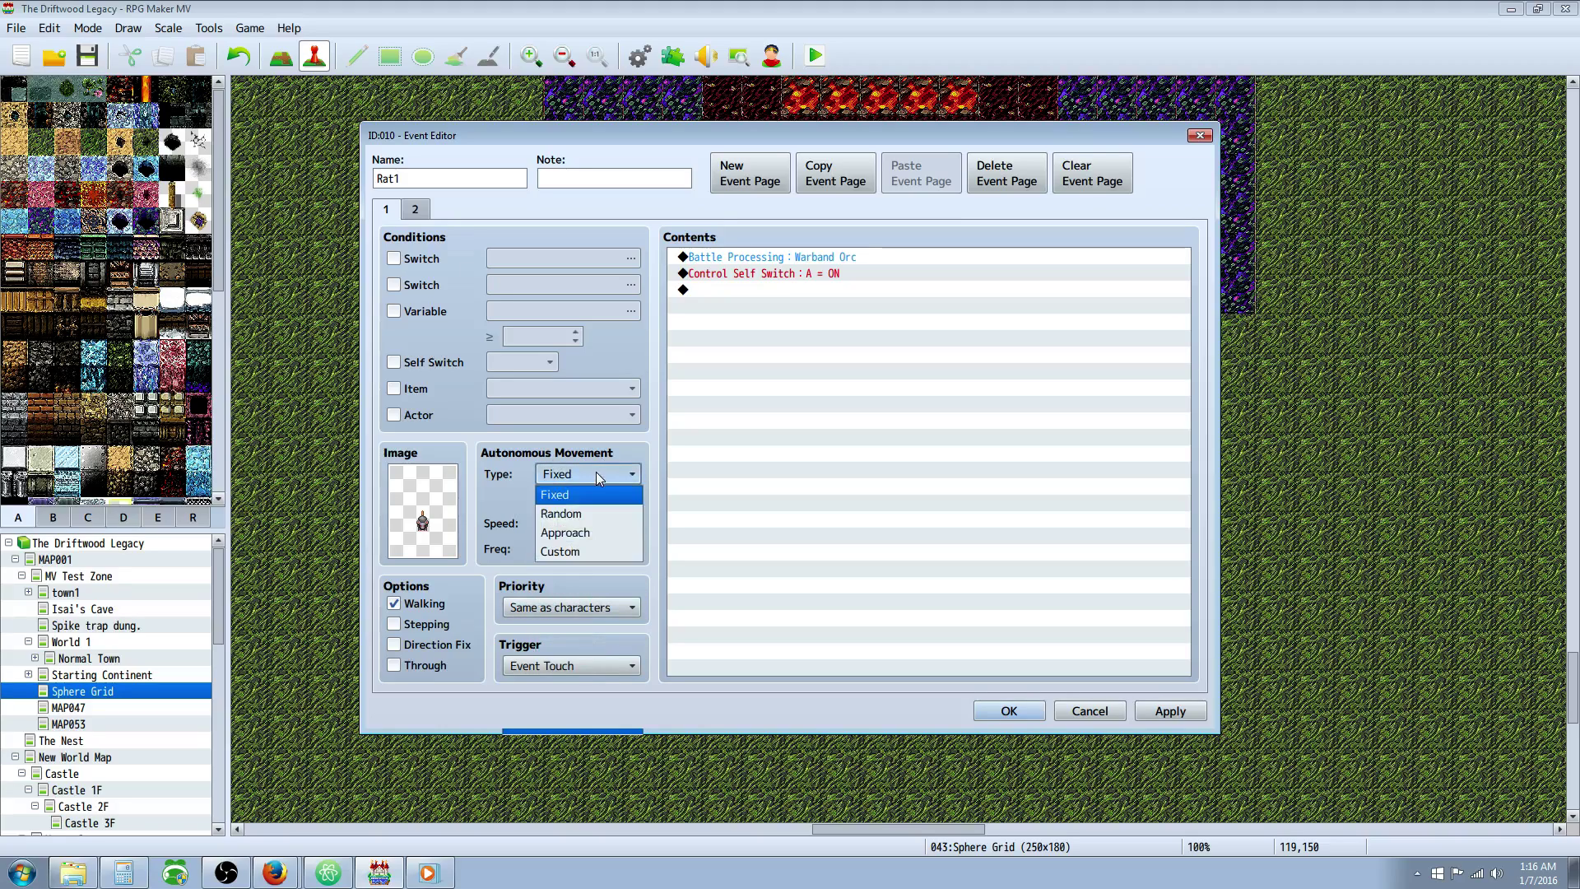
left_click(579, 532)
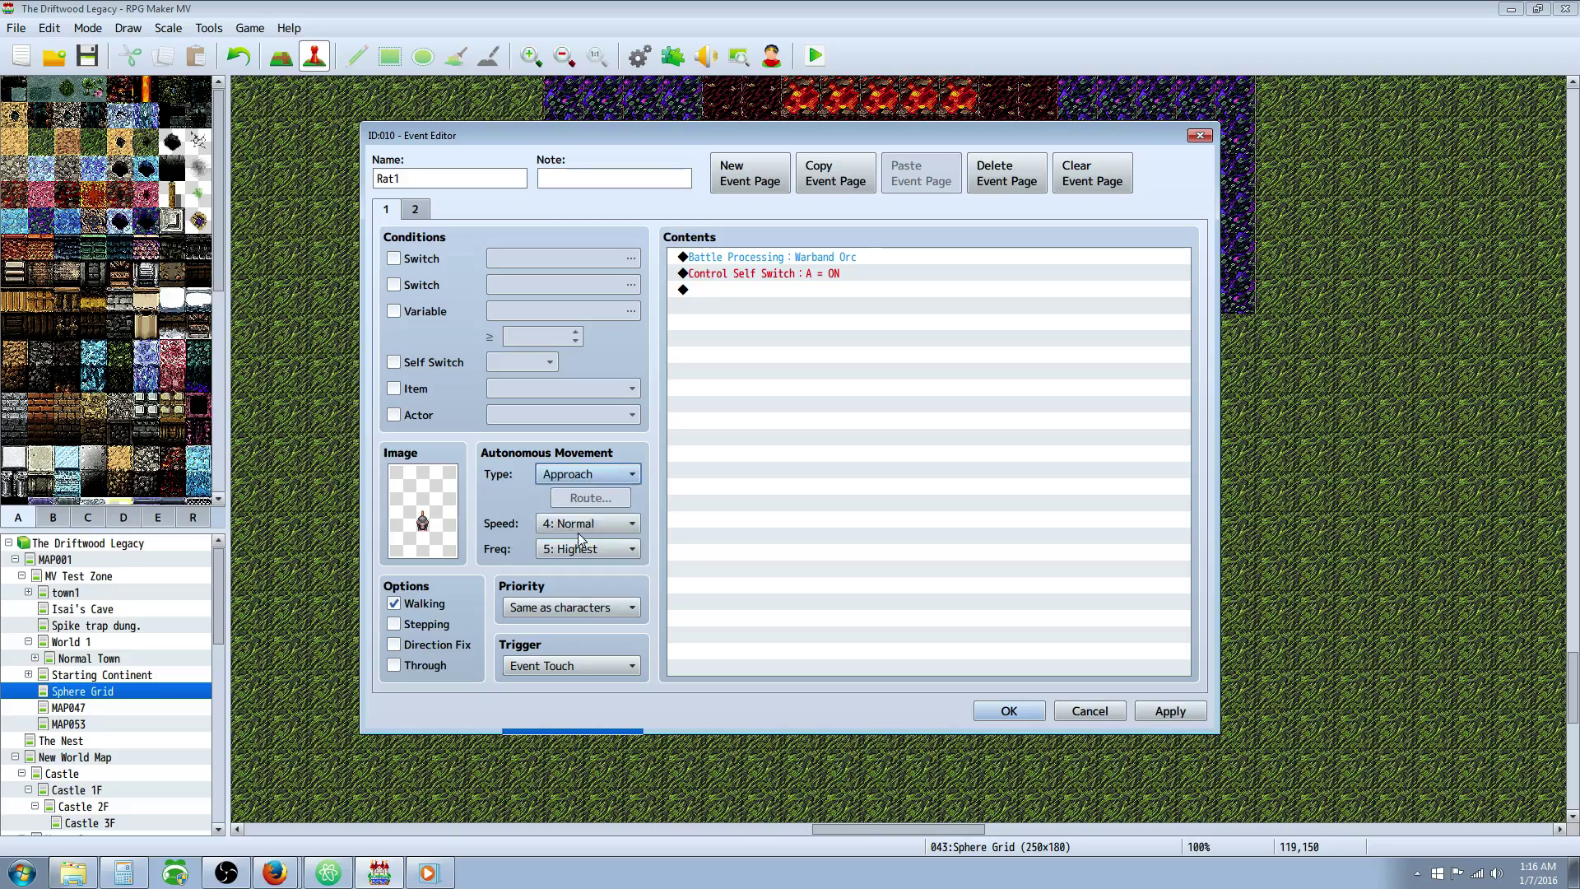
left_click(1168, 710)
left_click(1009, 711)
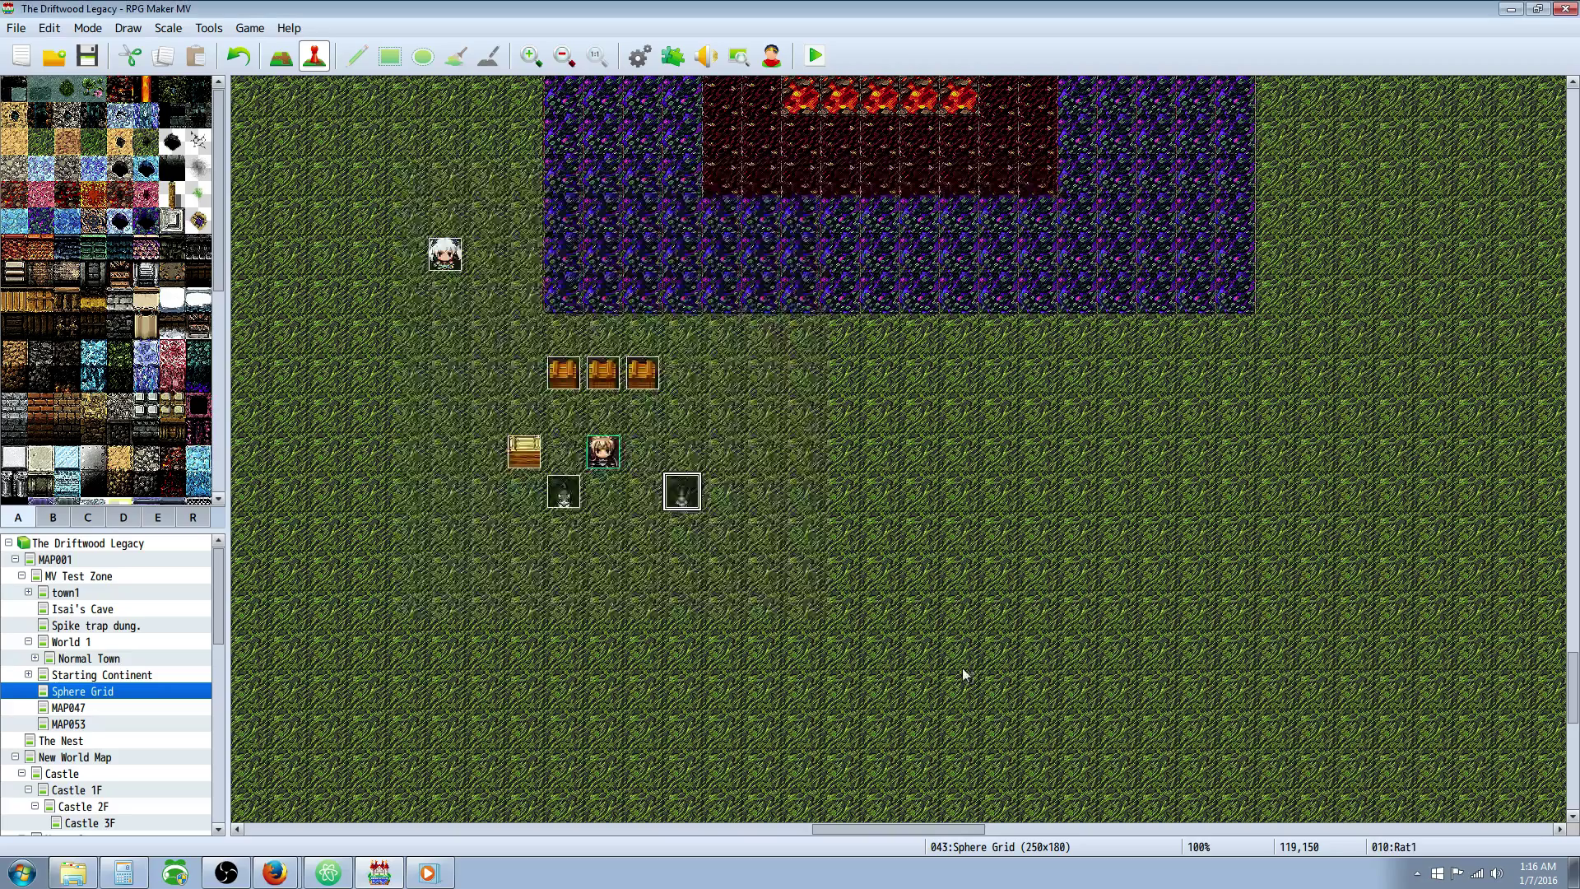
Move the cat event EV009 to 110,143 and the player's starting position to 121,148
left_click_drag(573, 505, 338, 228)
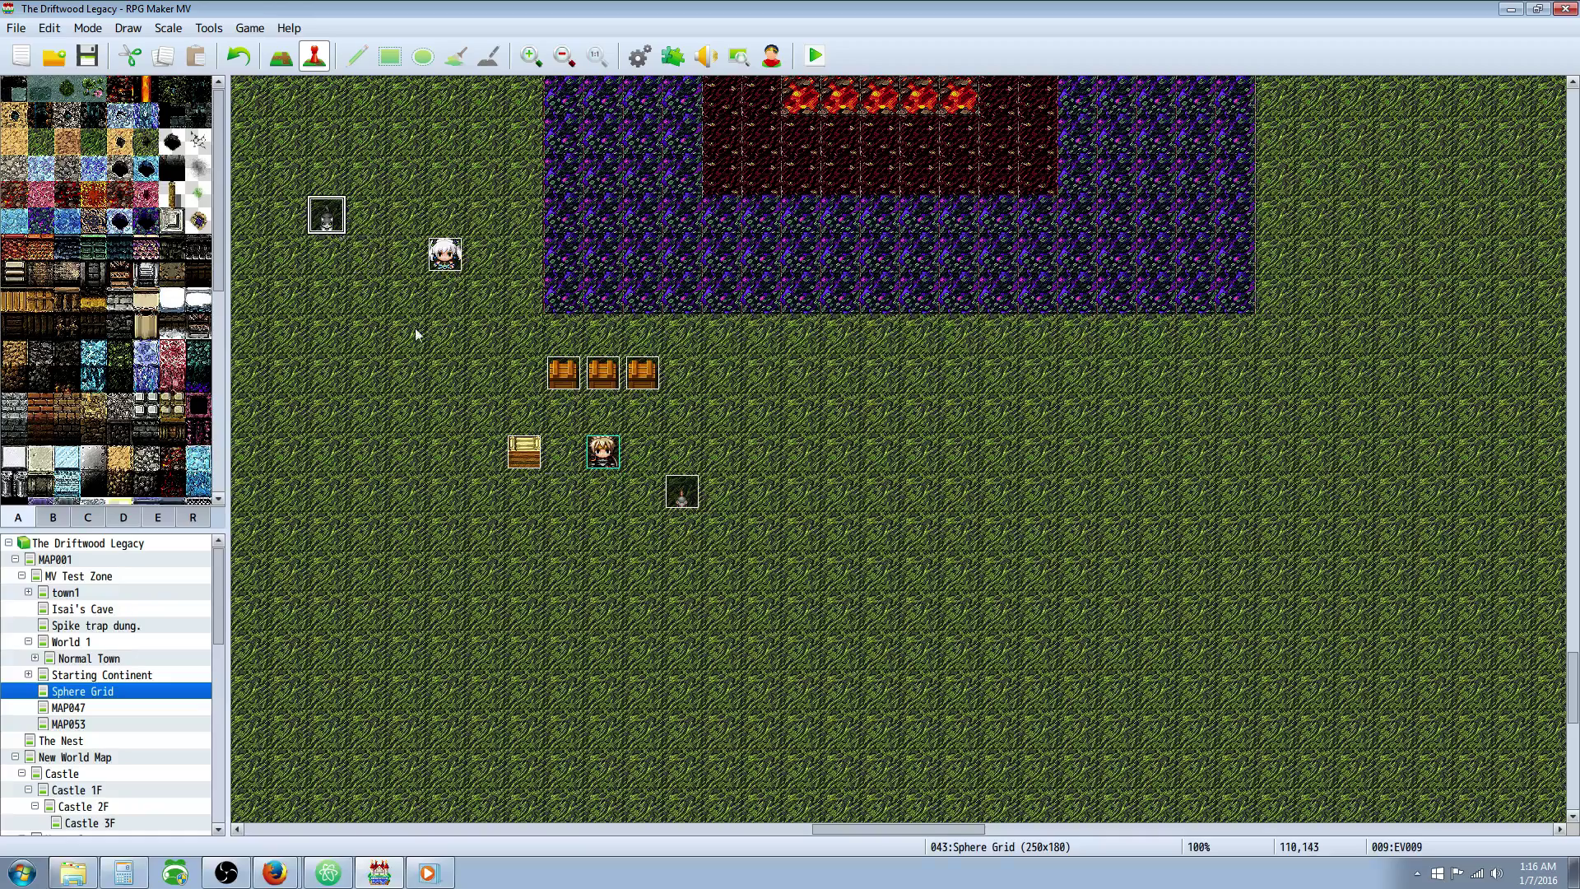
left_click_drag(603, 451, 757, 411)
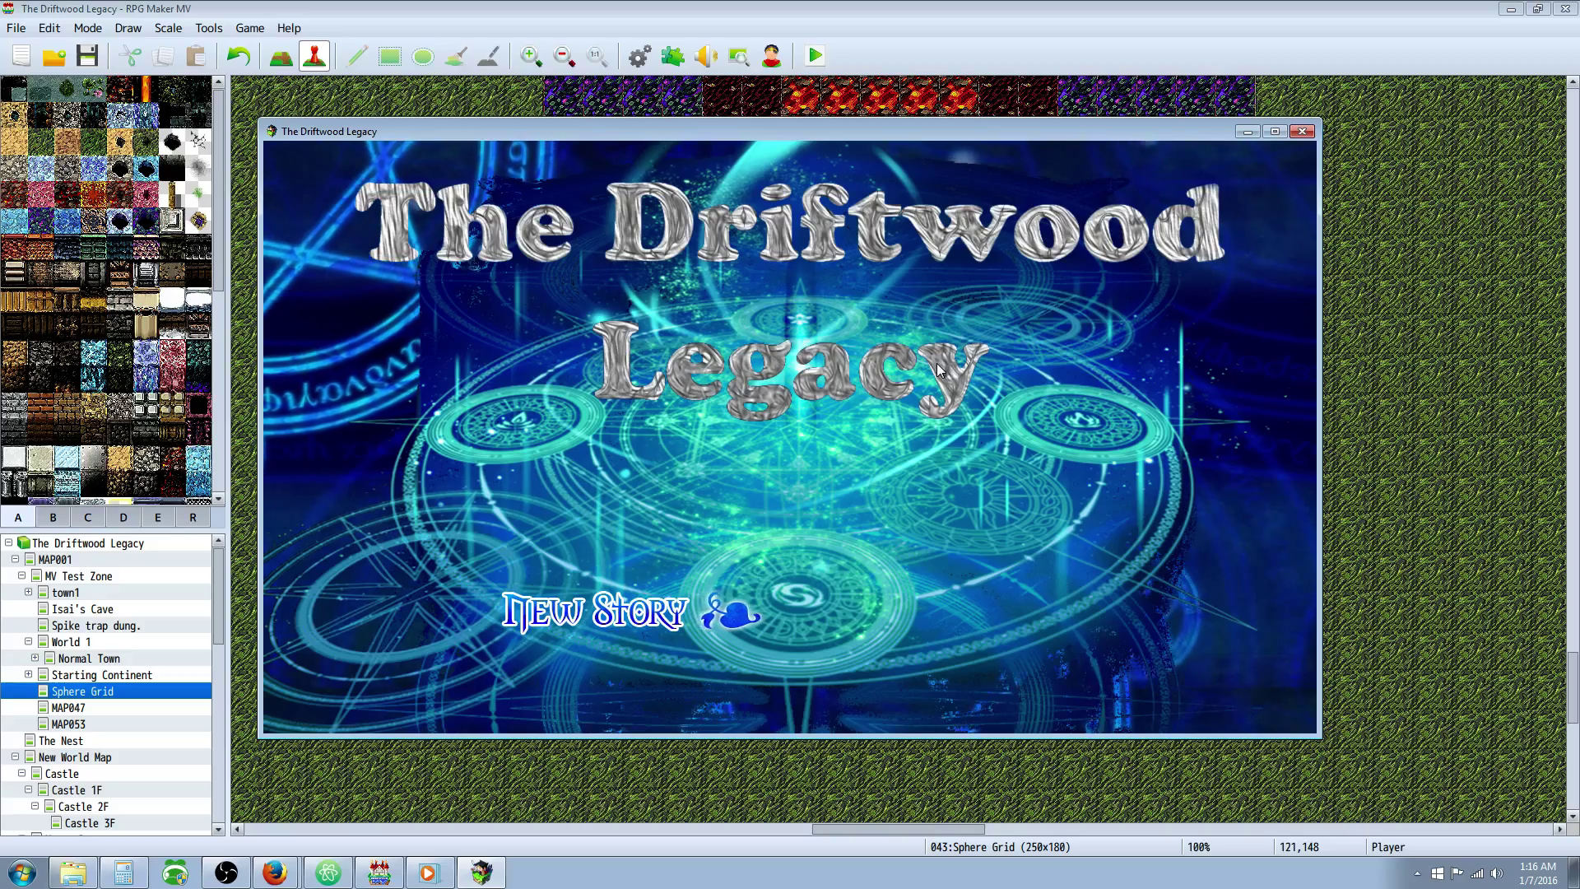
Begin a new story in the playtest, lead the cat and rat around until a battle starts, and close the playtest
key("Return")
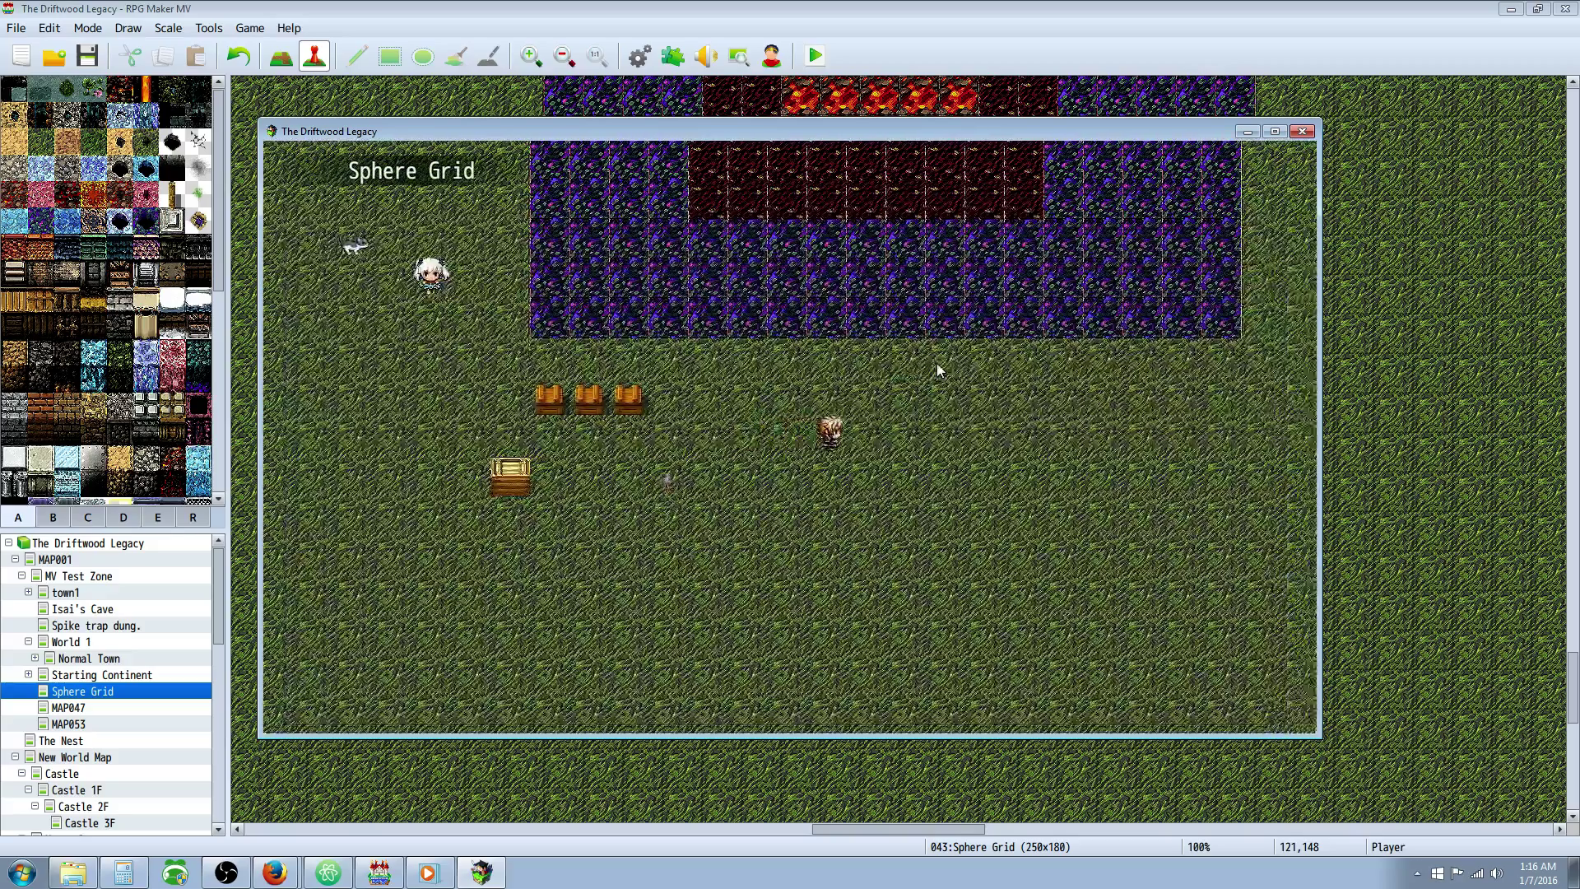
key("Right")
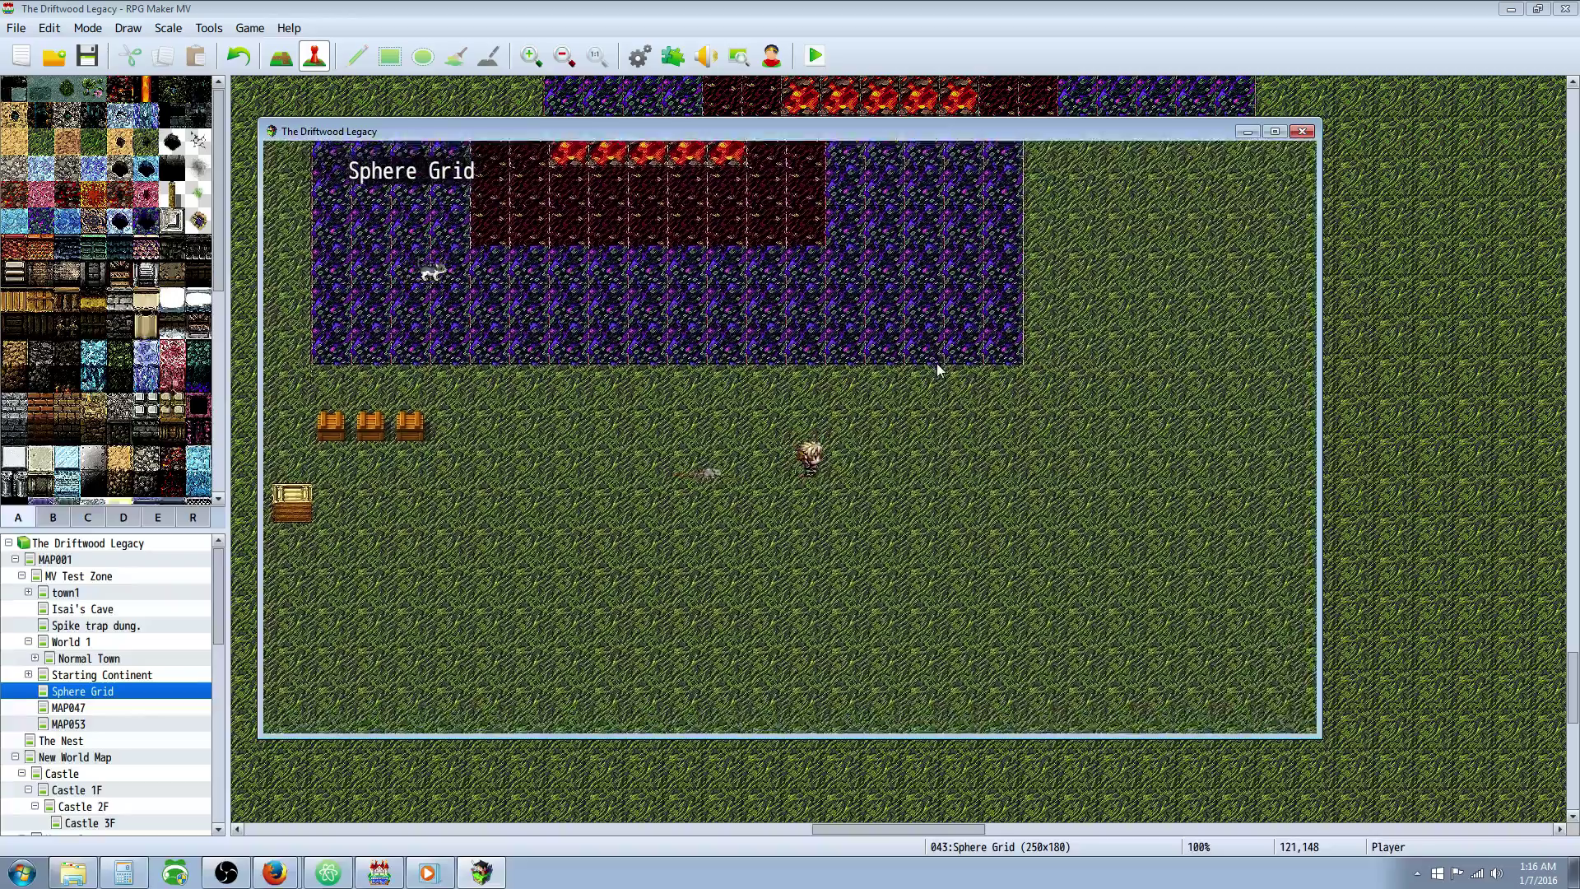
key("Down")
key("Left")
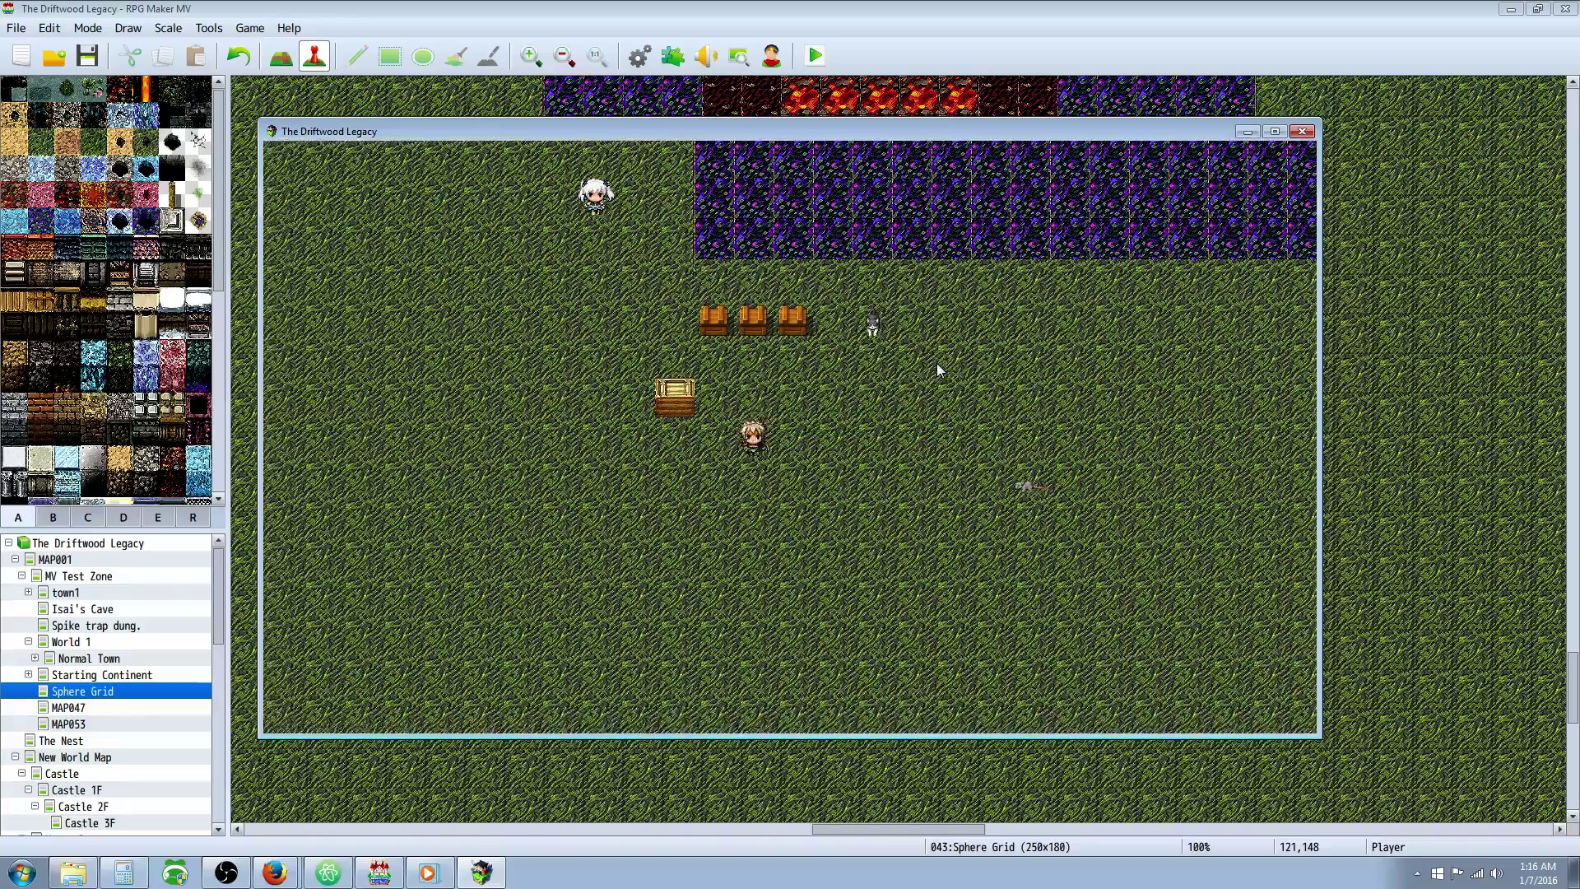
key("Down")
key("Right")
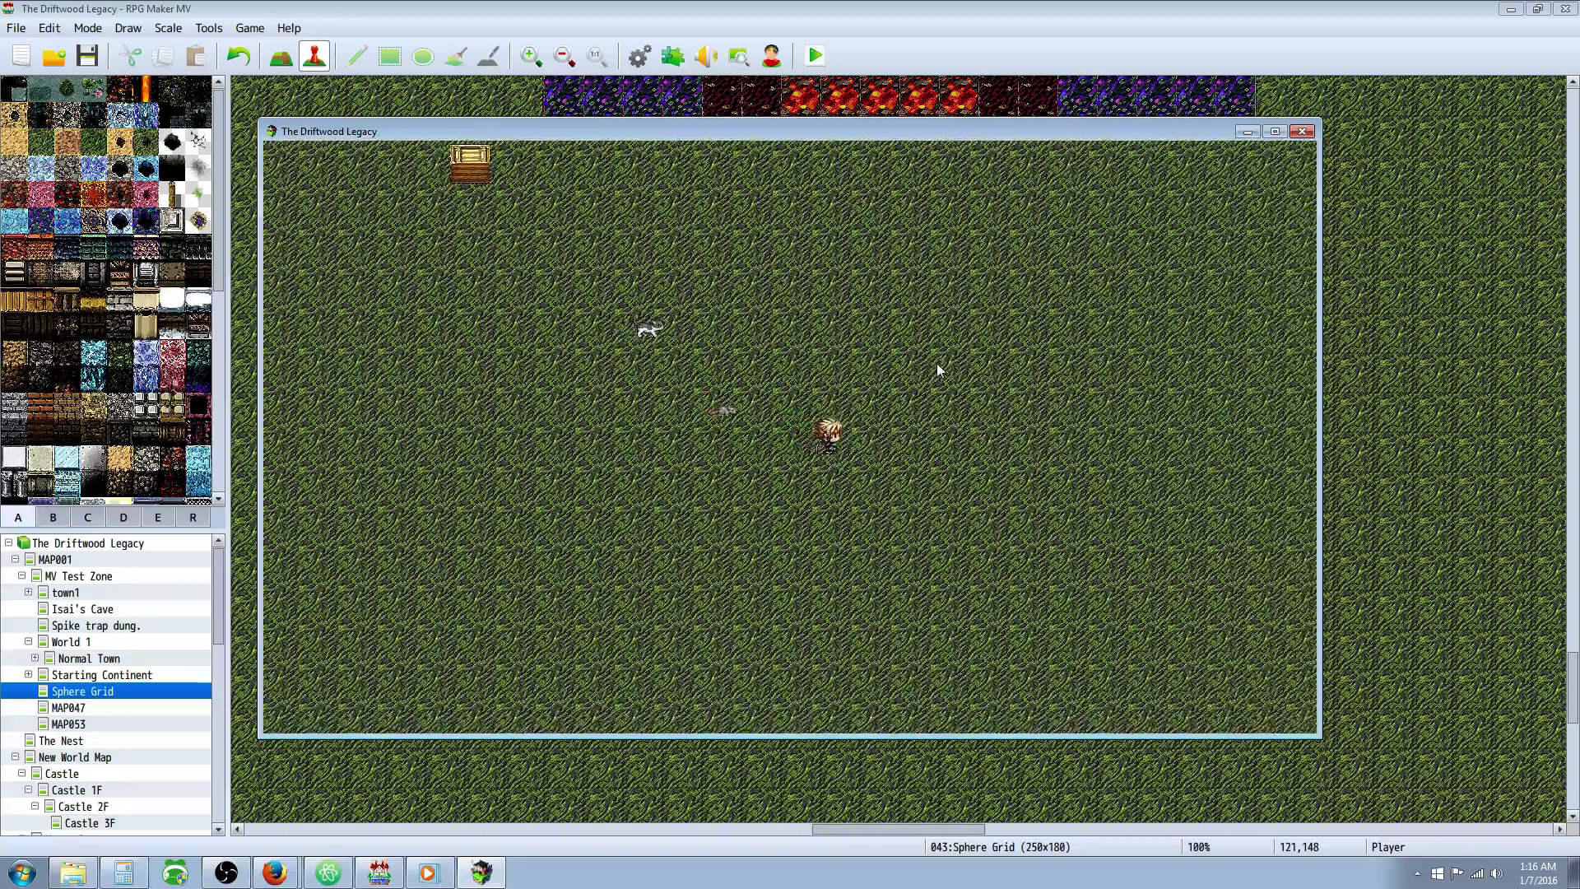
key("Up")
key("Right")
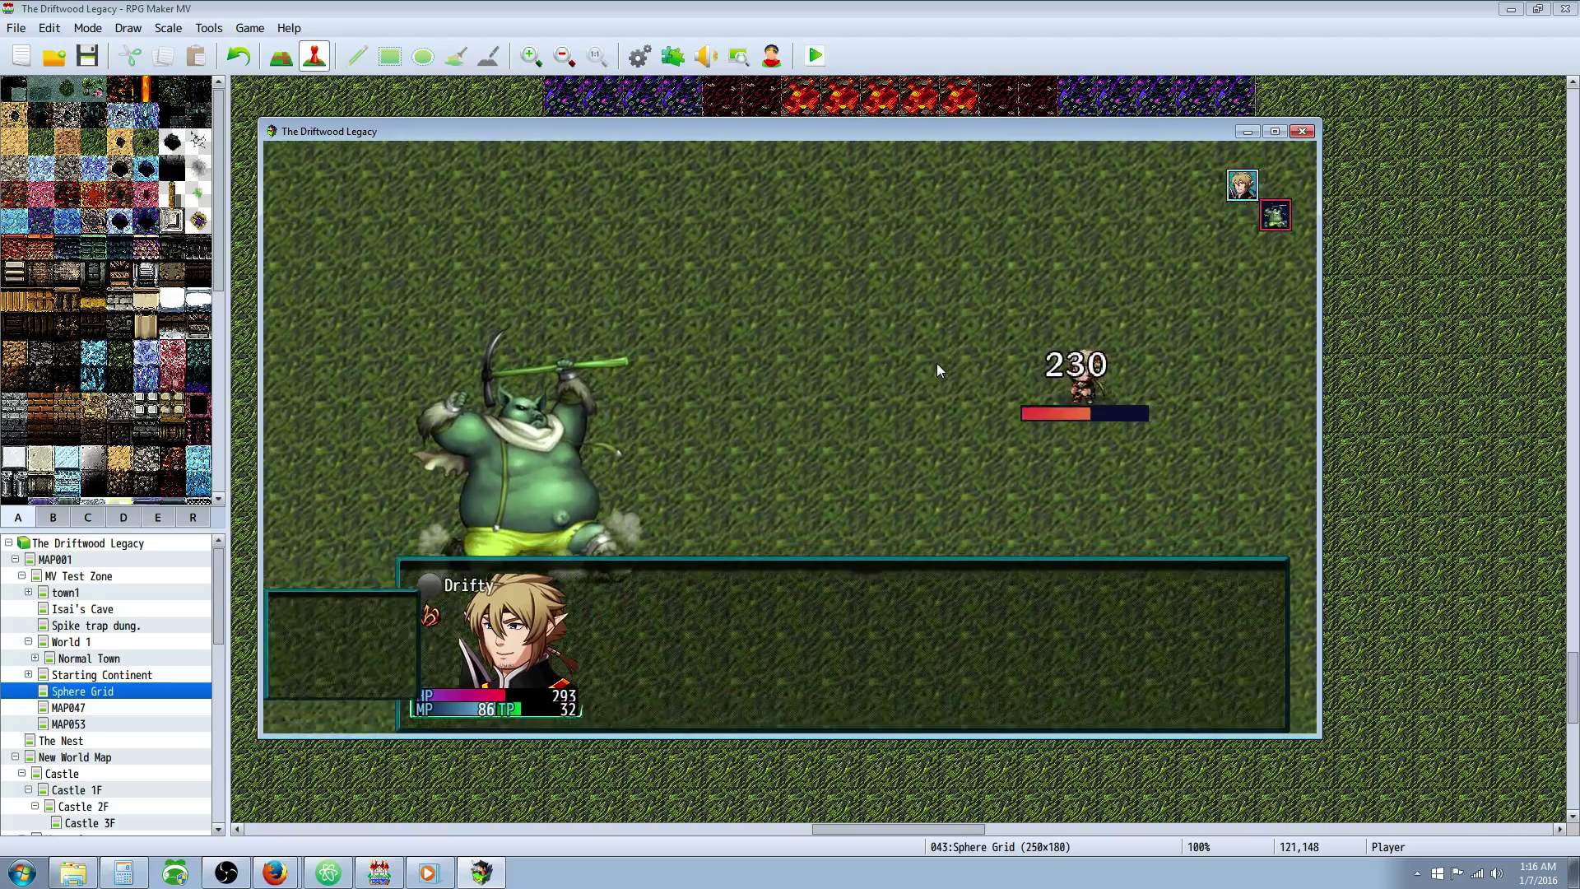
key("alt+F4")
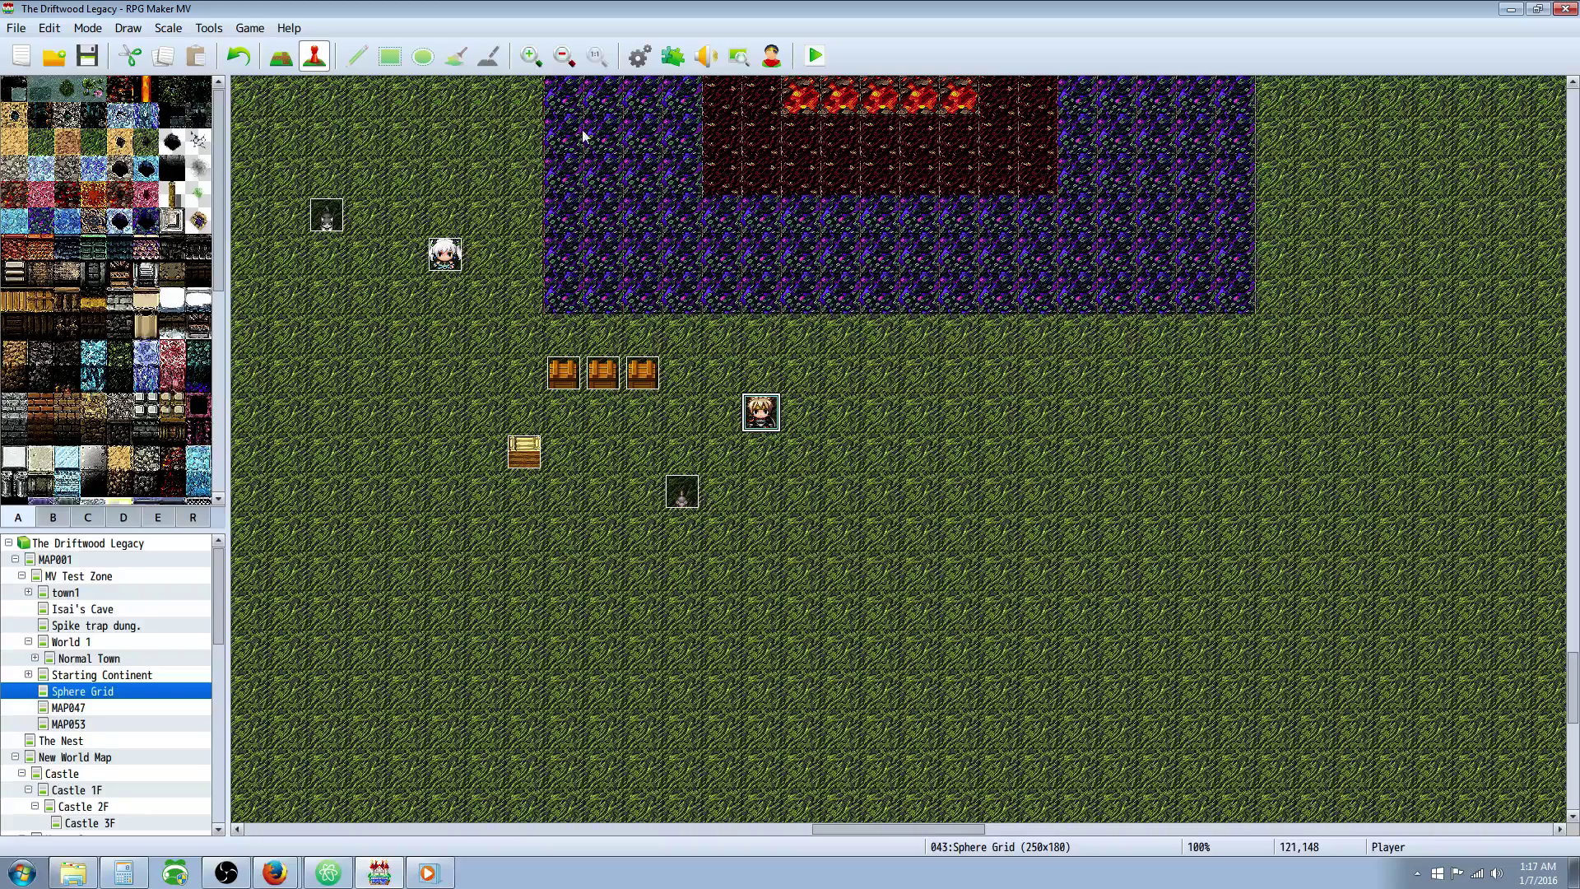
Set the initial level of the actor Drifty to 99 in the database and save the change
left_click(640, 59)
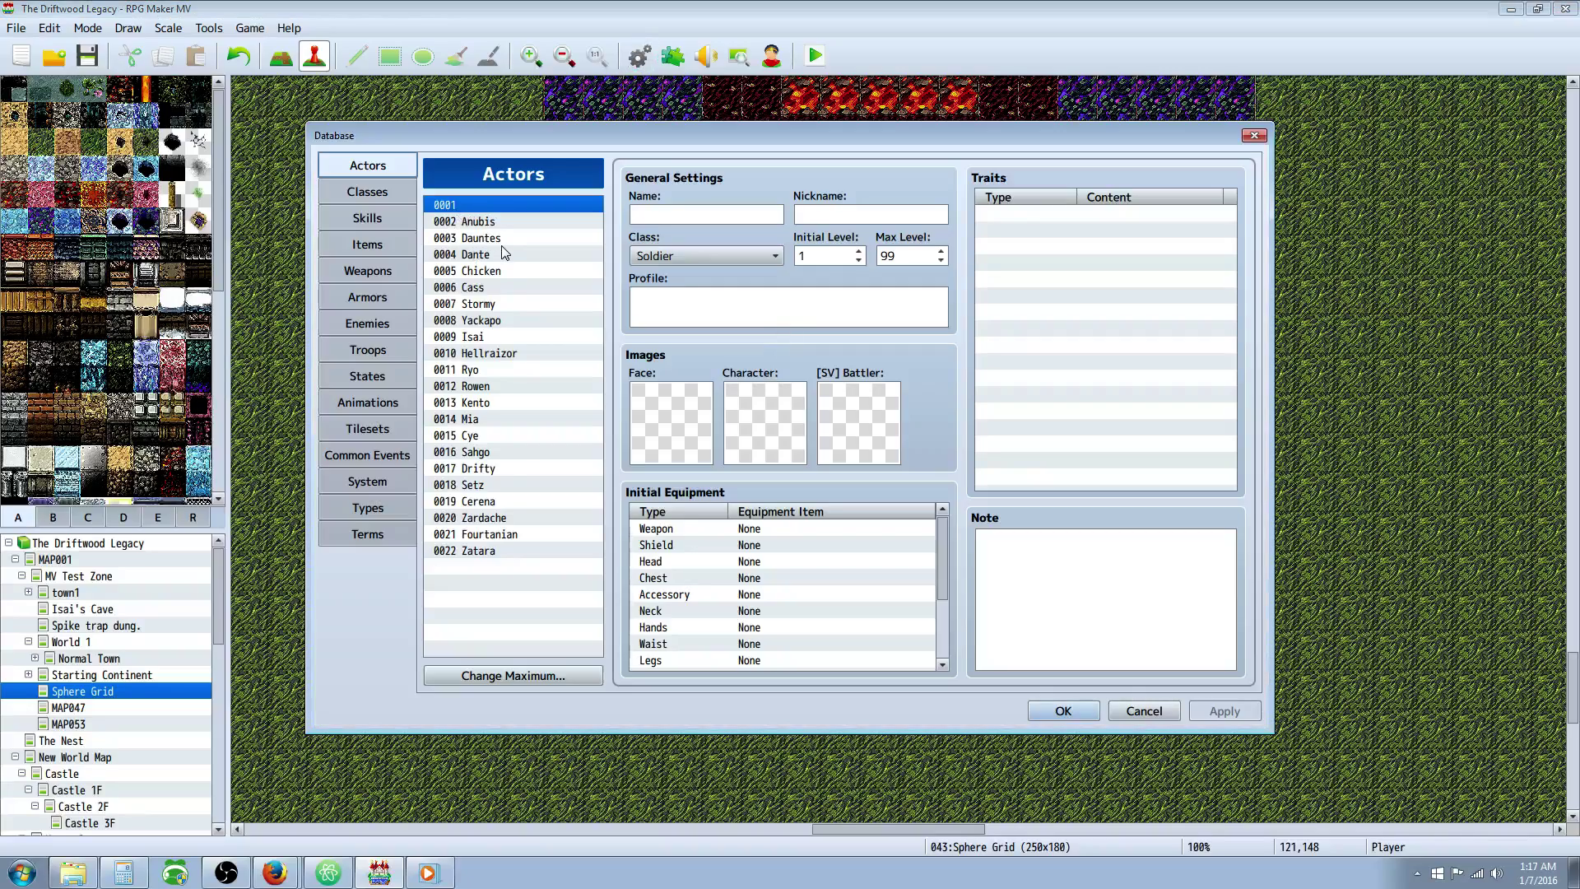
left_click(478, 468)
double_click(826, 255)
type("99")
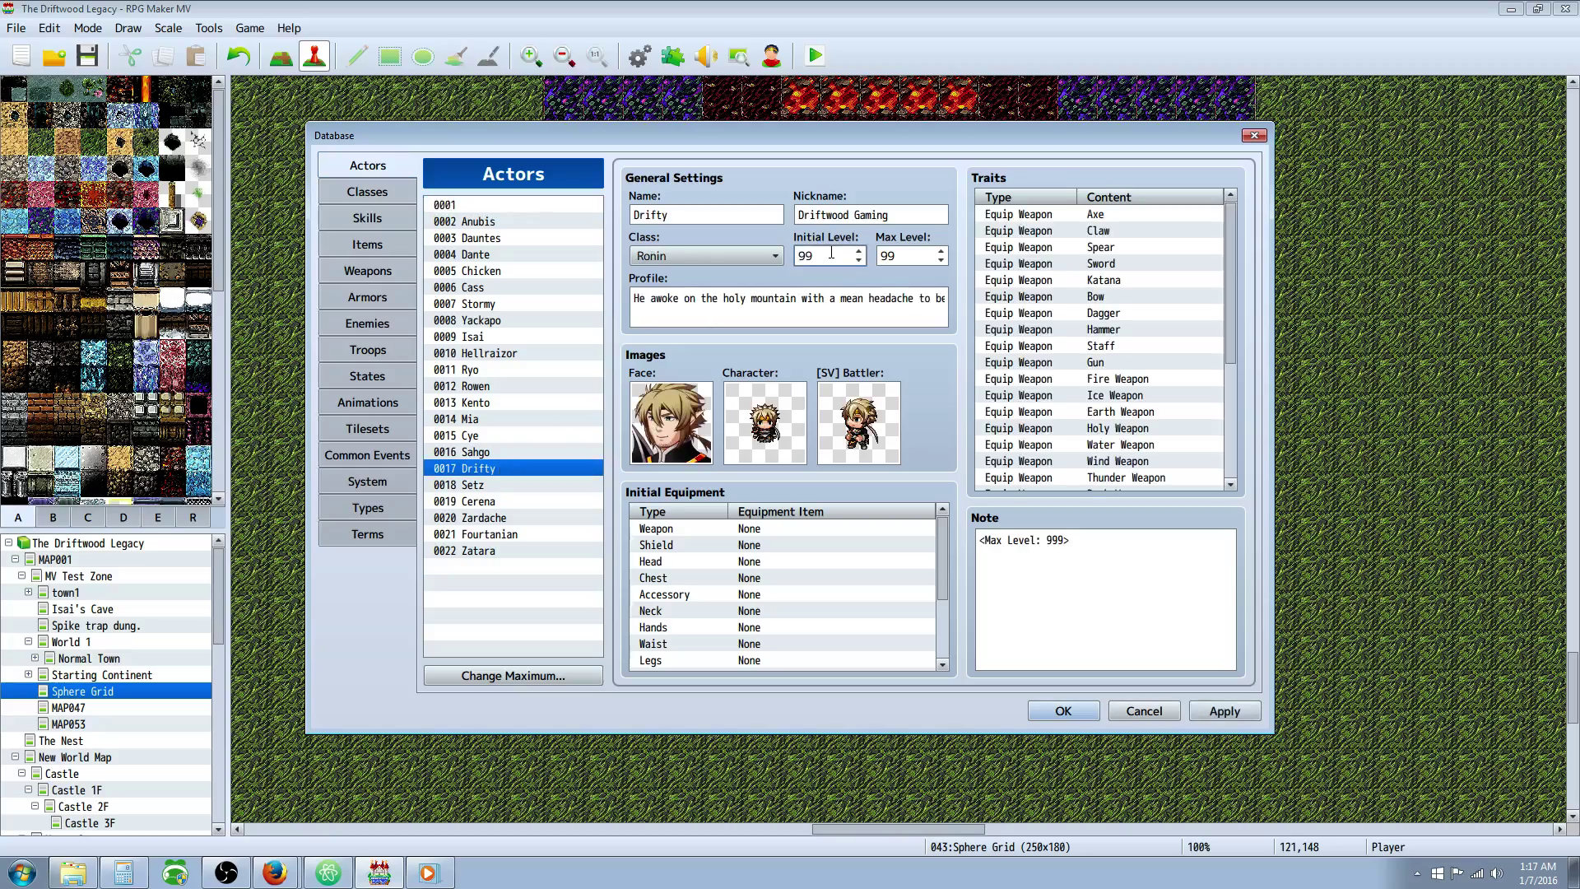
left_click(1063, 710)
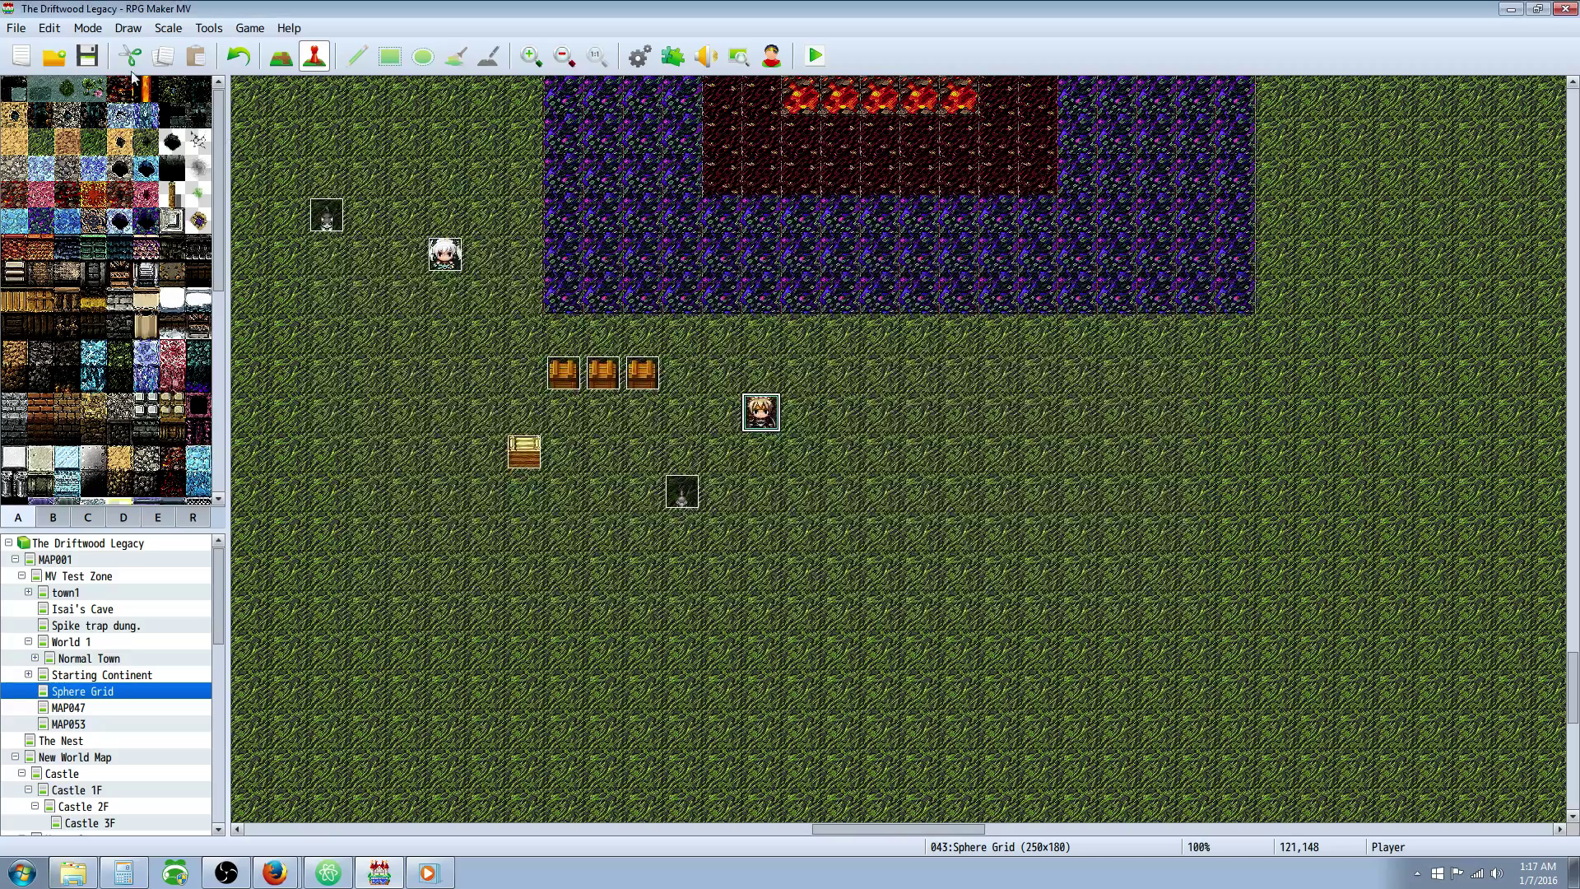
Launch a playtest of the game and begin a new story from the title screen
left_click(814, 55)
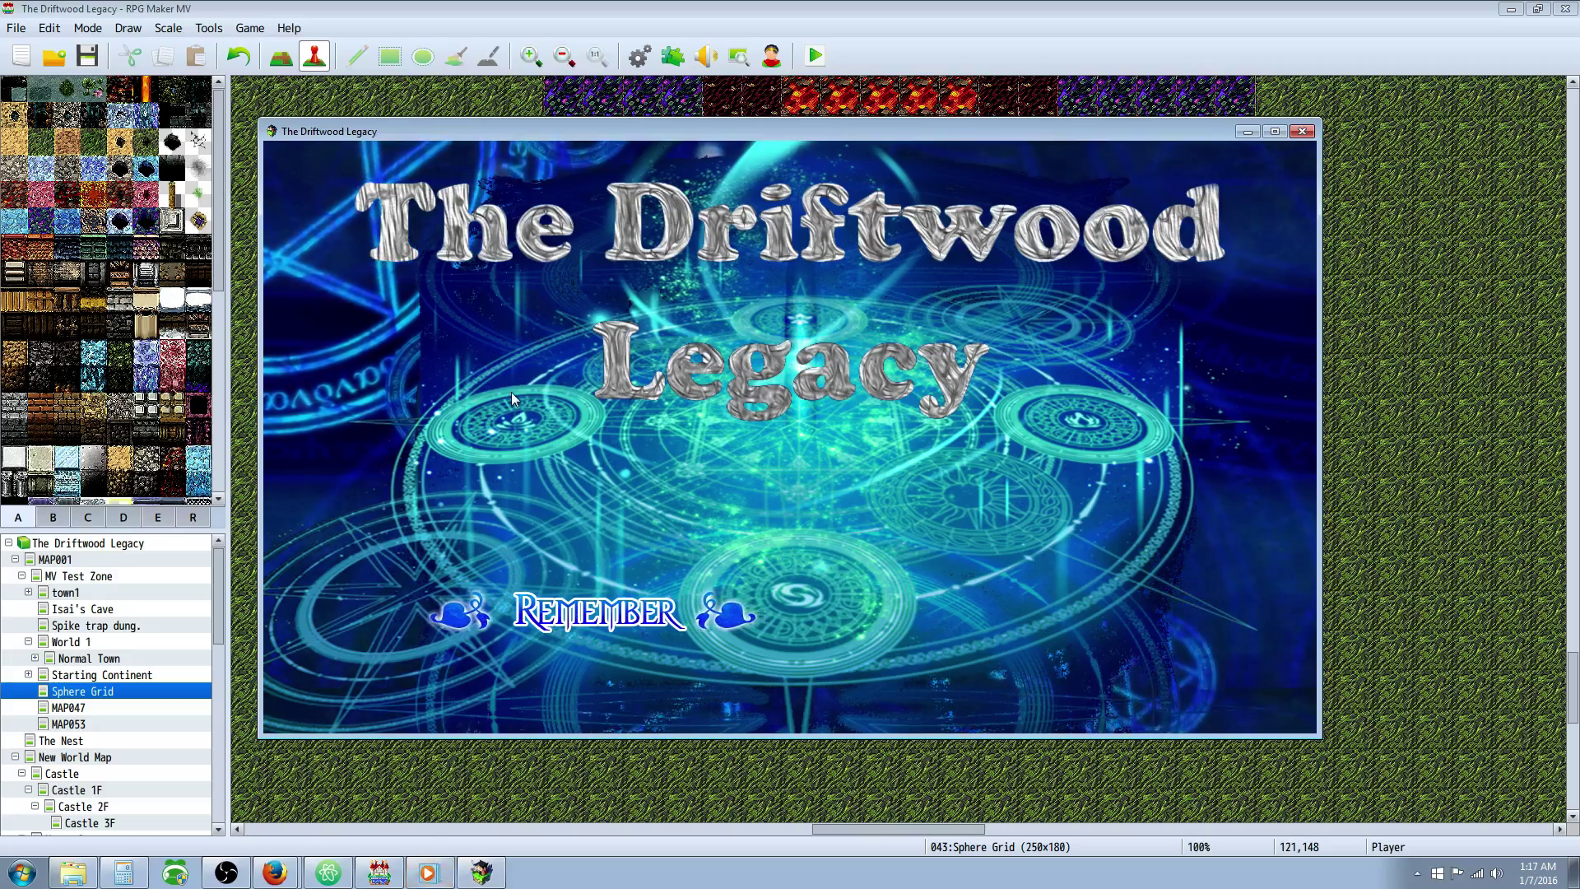
key("Left")
key("Return")
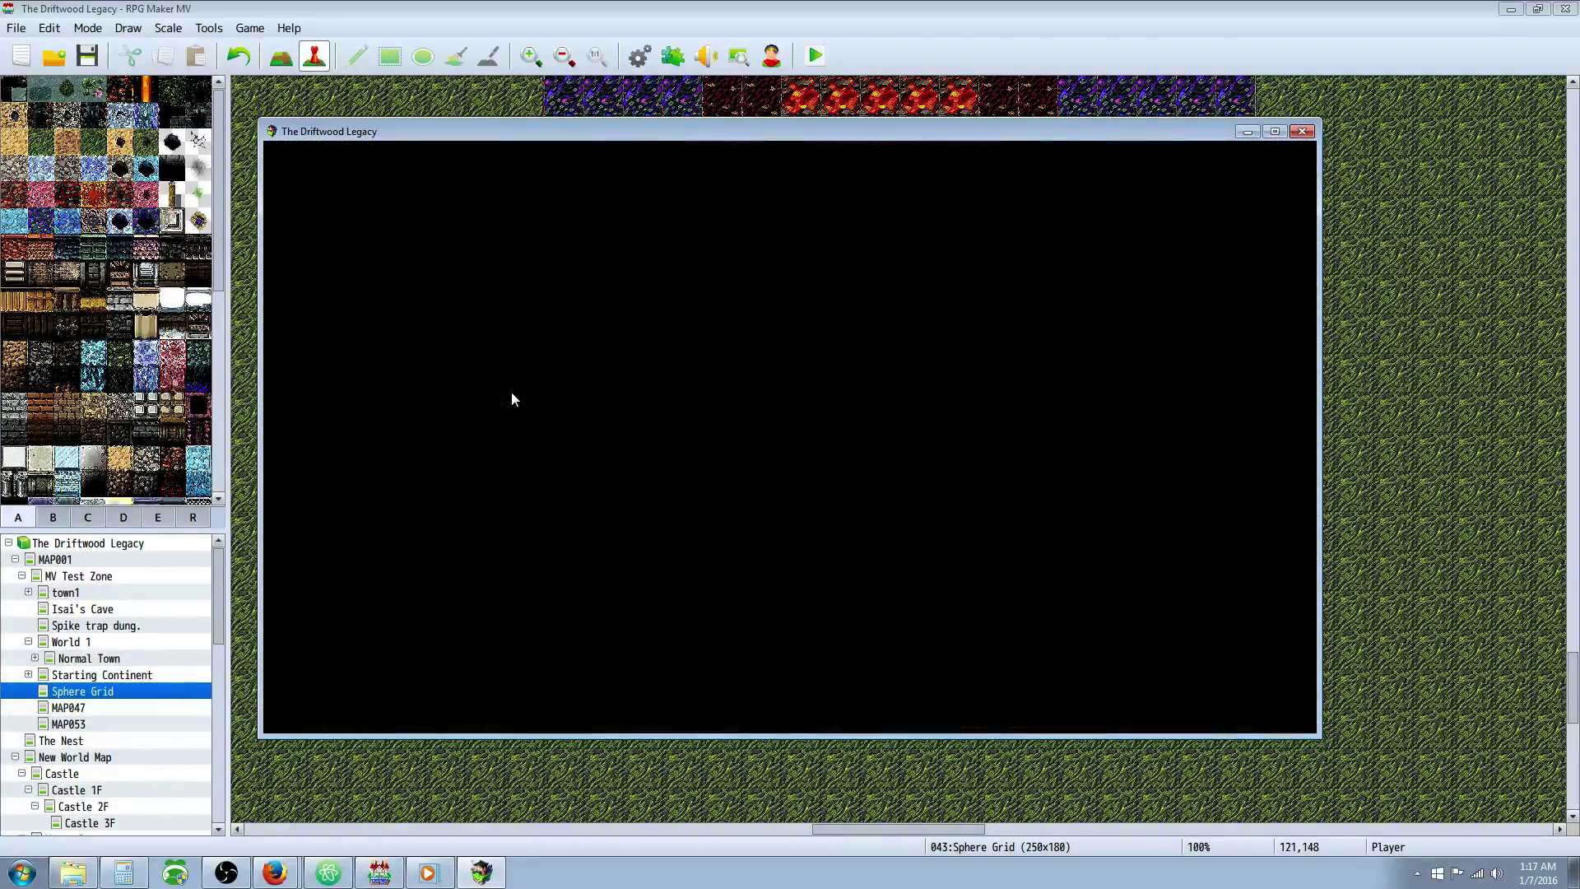
Fight the battle triggered by the rat using the Attack command until it is won, and dismiss the battle results
key("Return")
key("Return")
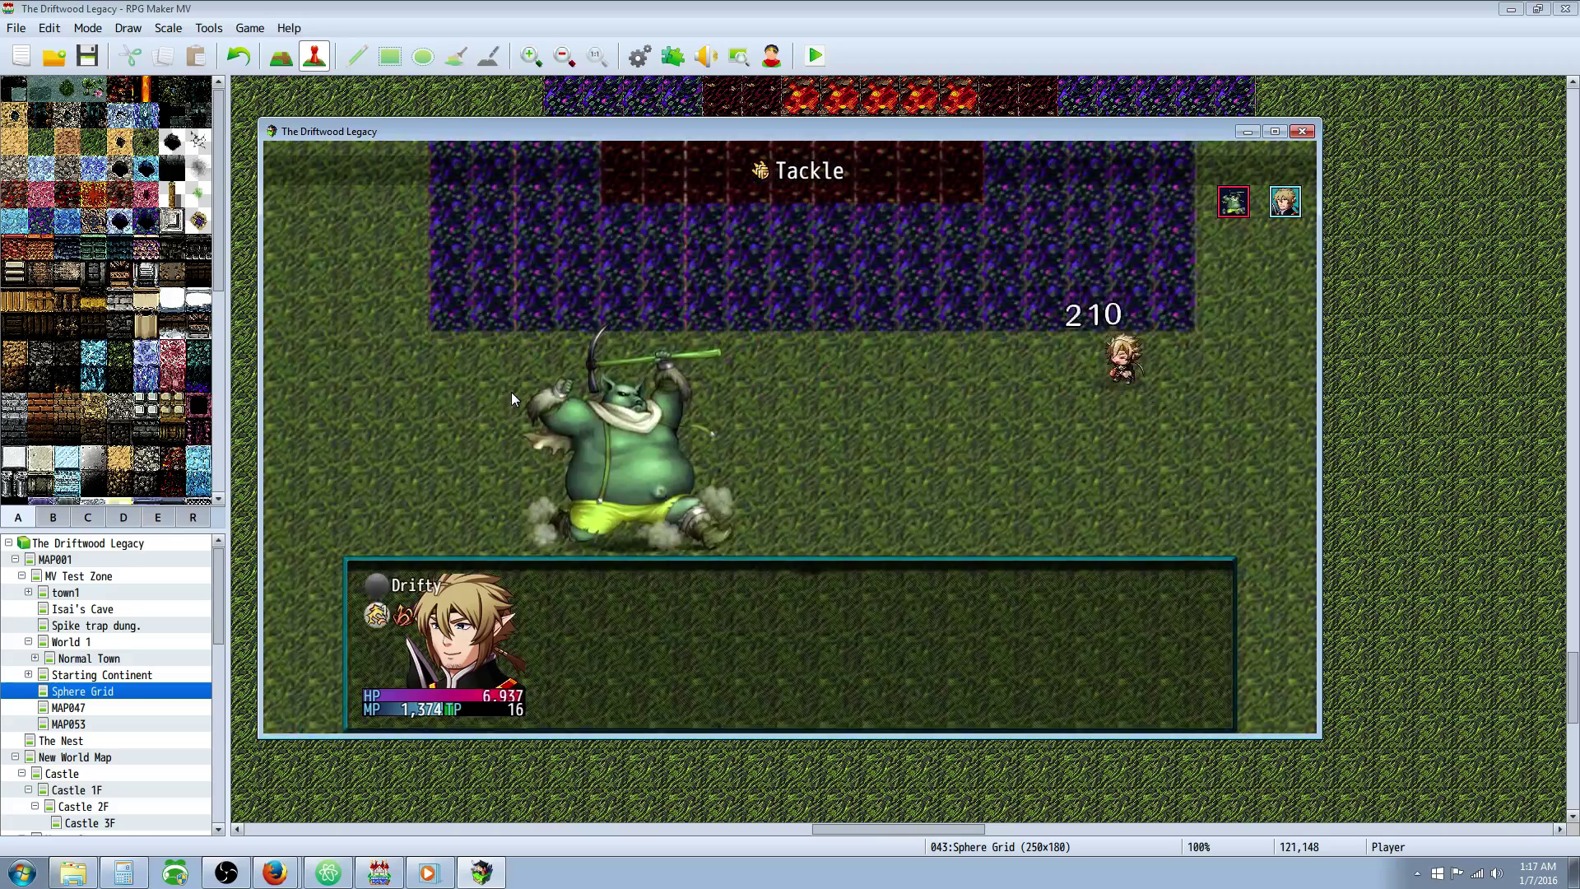
key("Return")
key("Return")
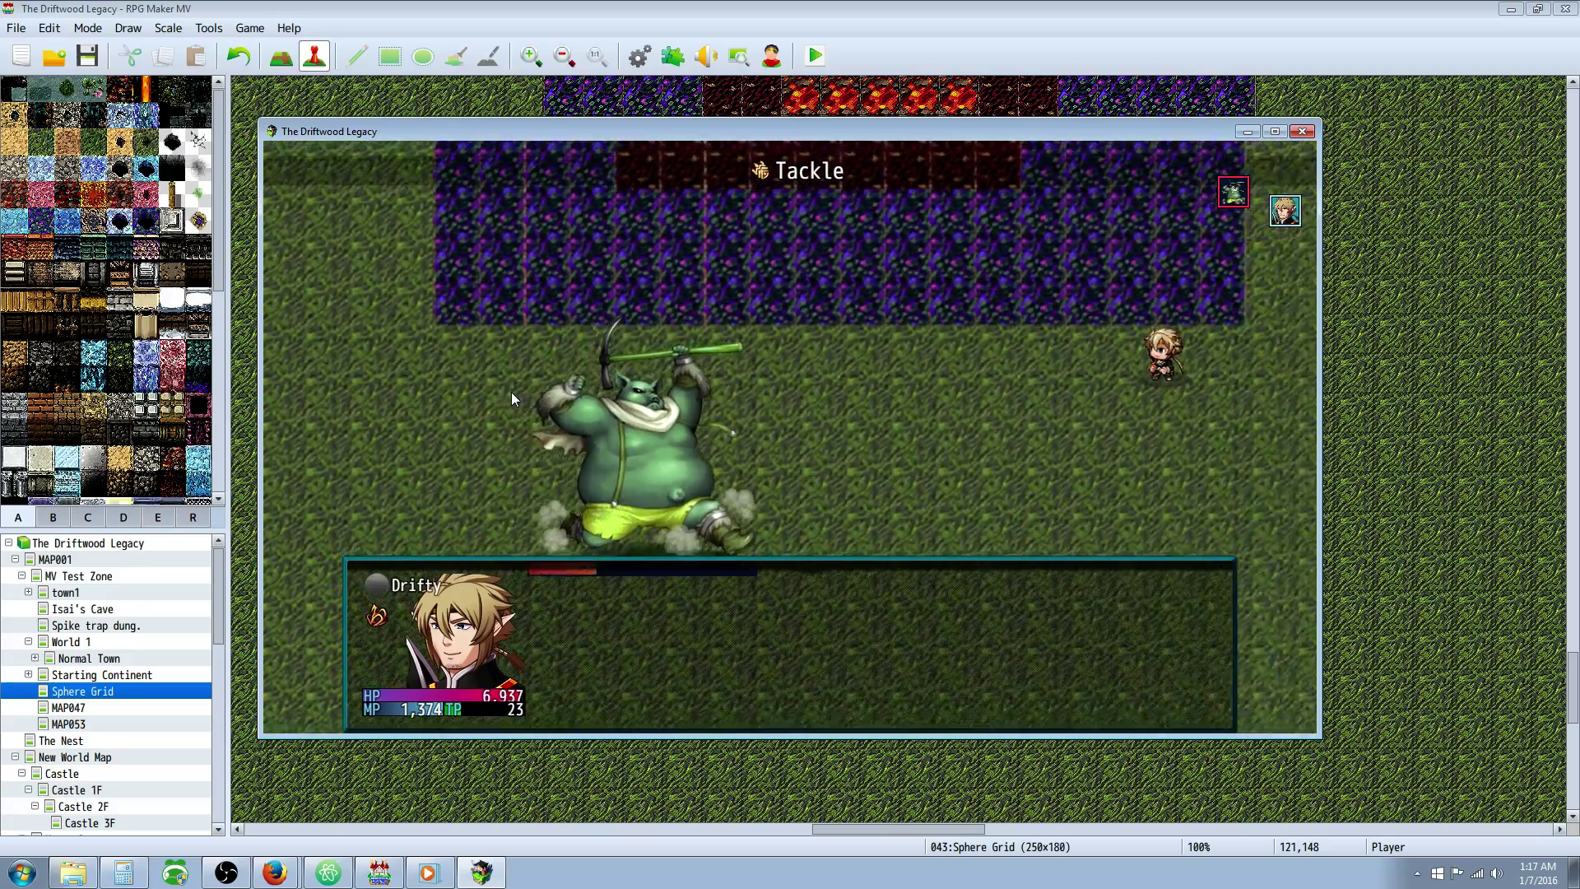
key("Return")
key("Return")
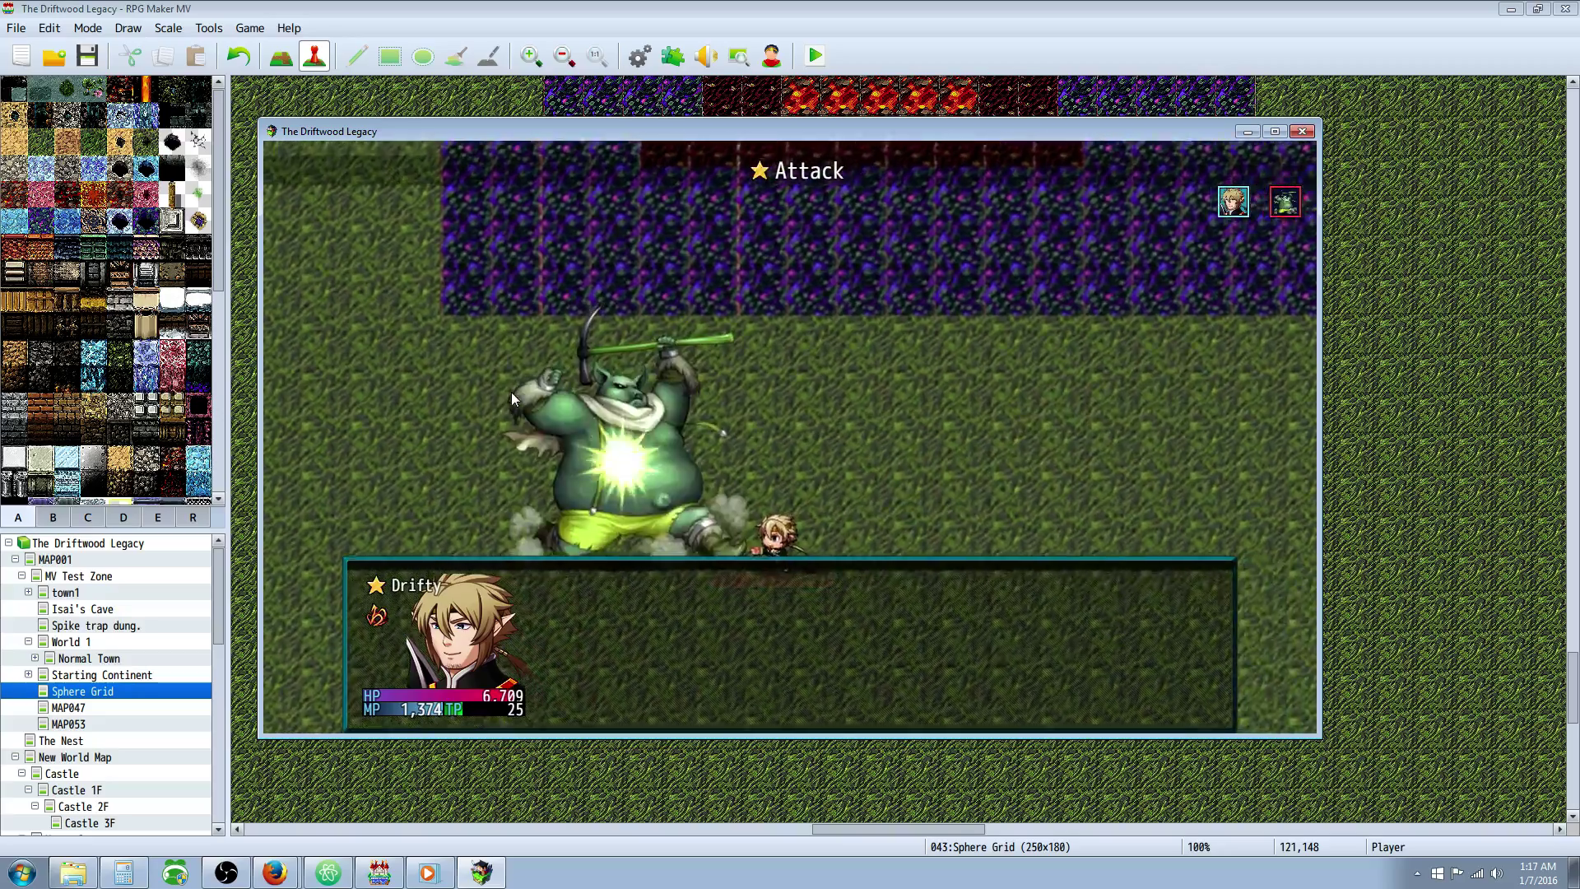
key("Return")
key("Return")
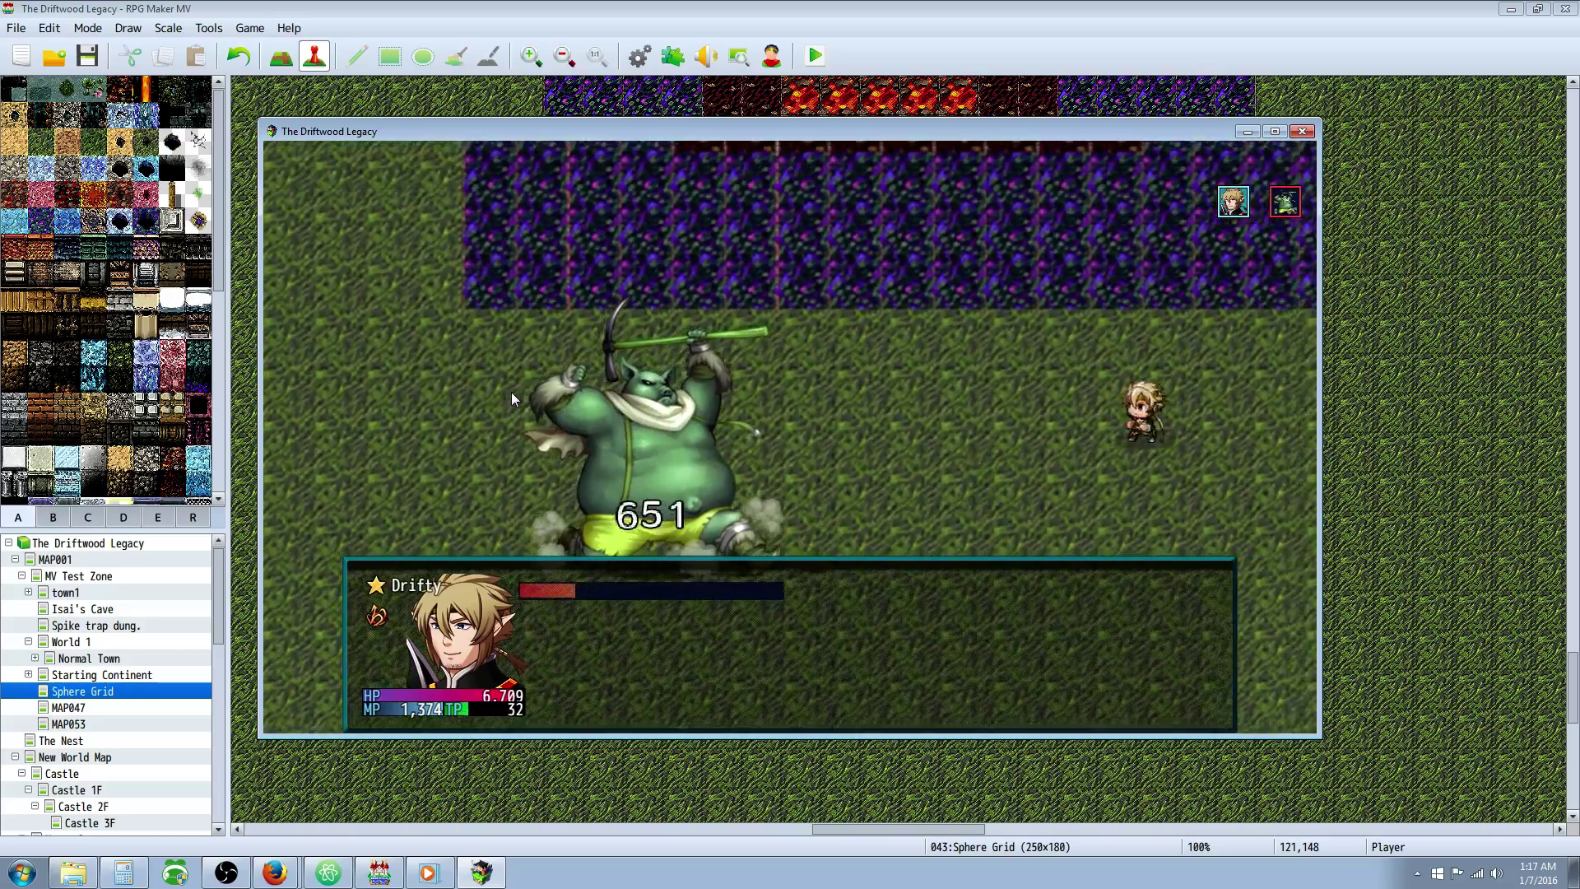
key("Return")
key("Return")
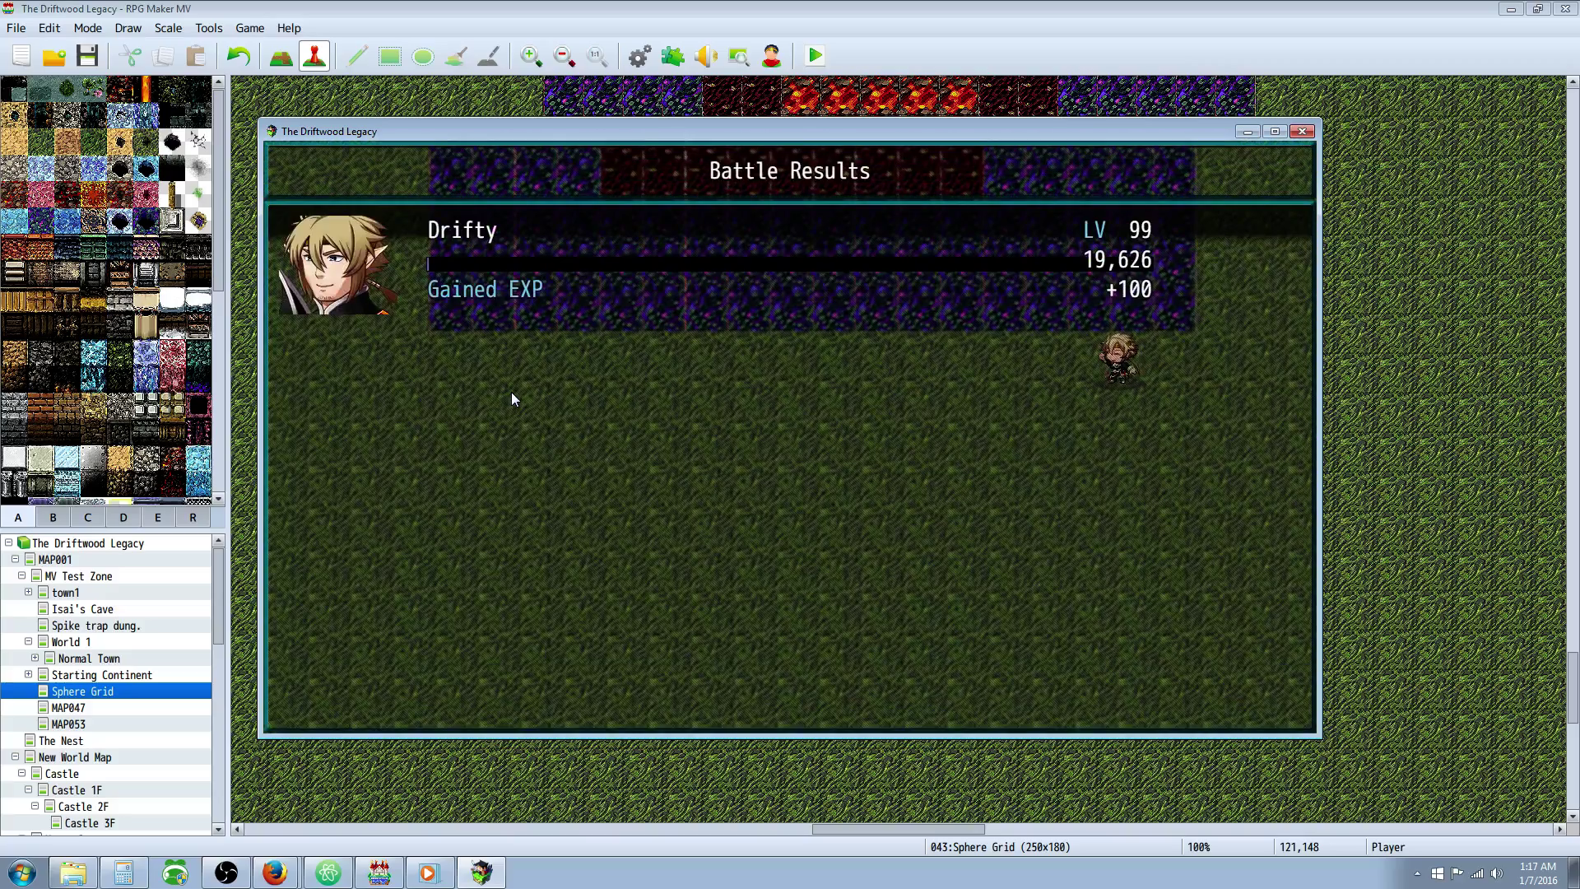
key("Return")
key("Return")
Walk the player around the map near the chests to test how the remaining cat event chases the player
key("Left")
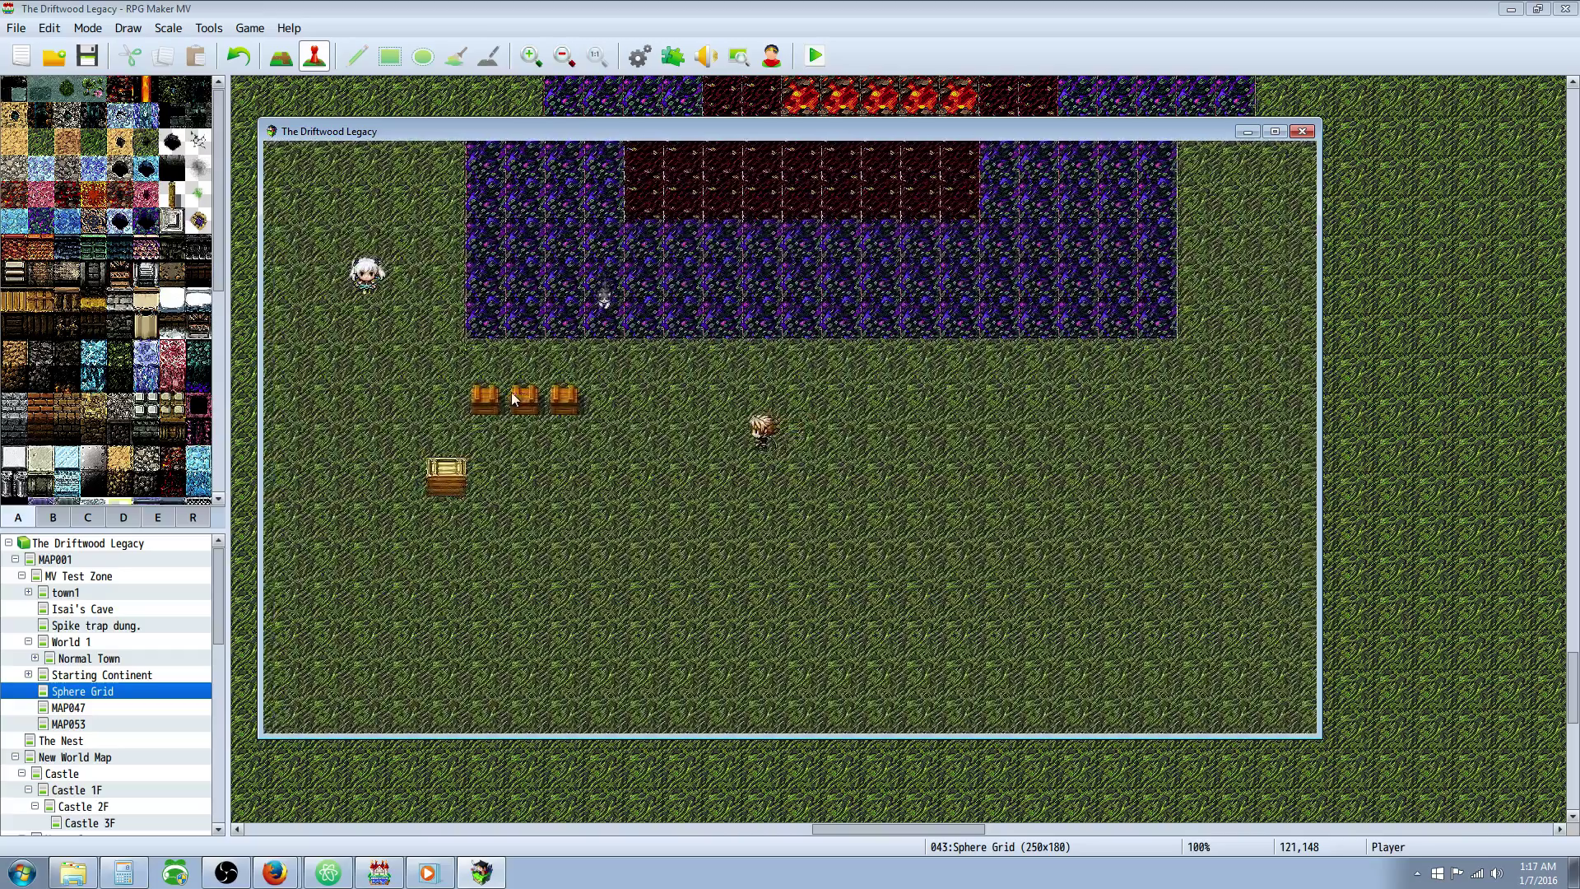
key("Left")
key("Down")
key("Down")
key("Right")
key("Right")
key("Up")
key("Right")
key("Right")
key("Up")
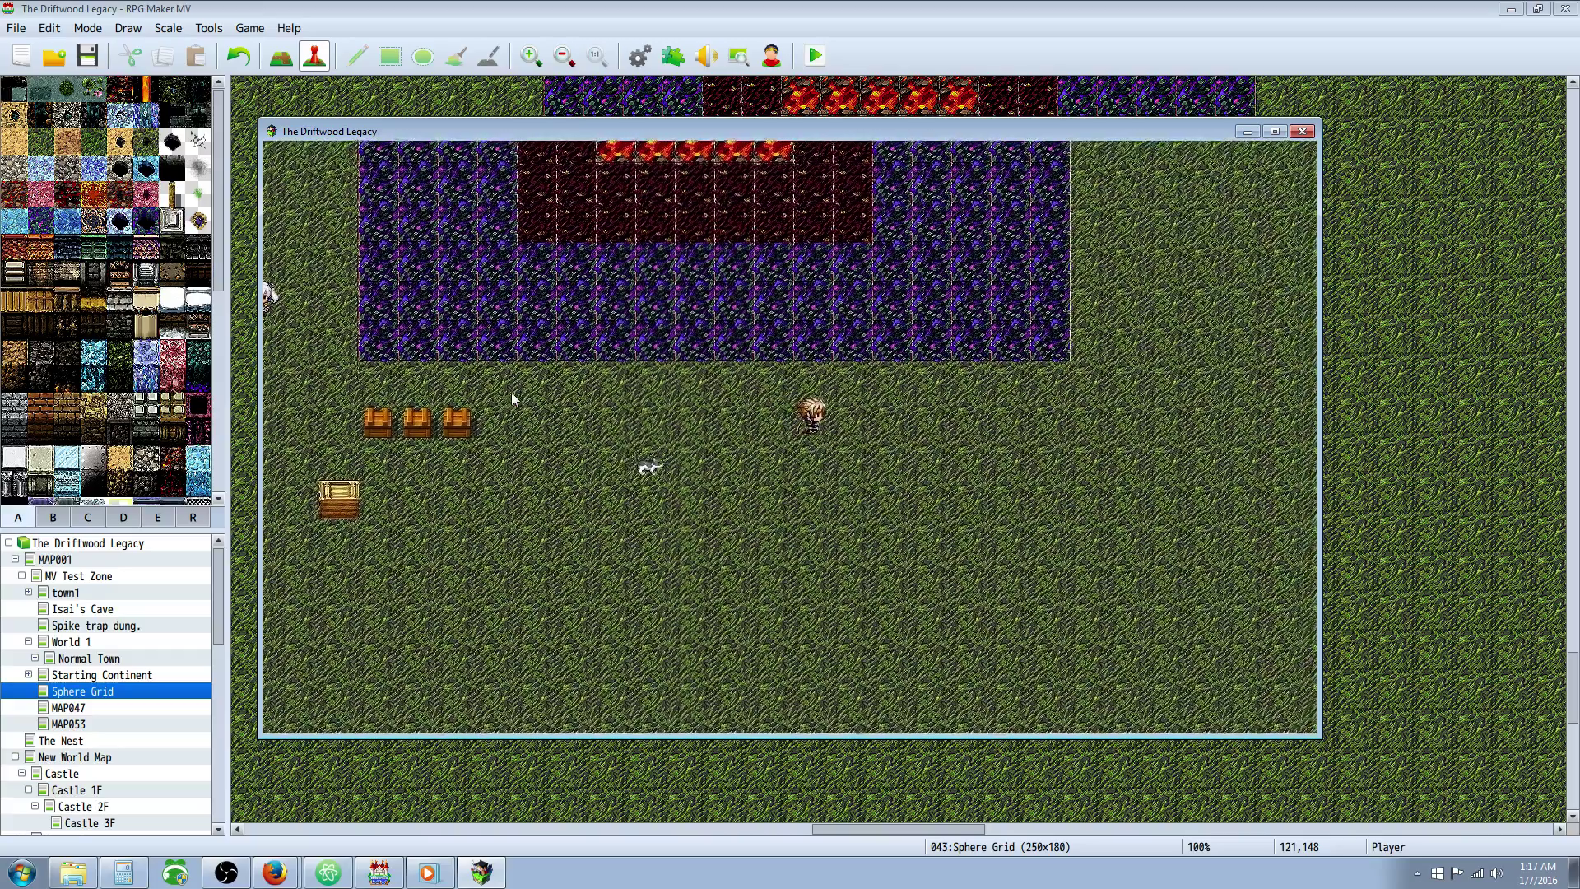
key("Left")
key("Down")
key("Down")
key("Down")
key("Left")
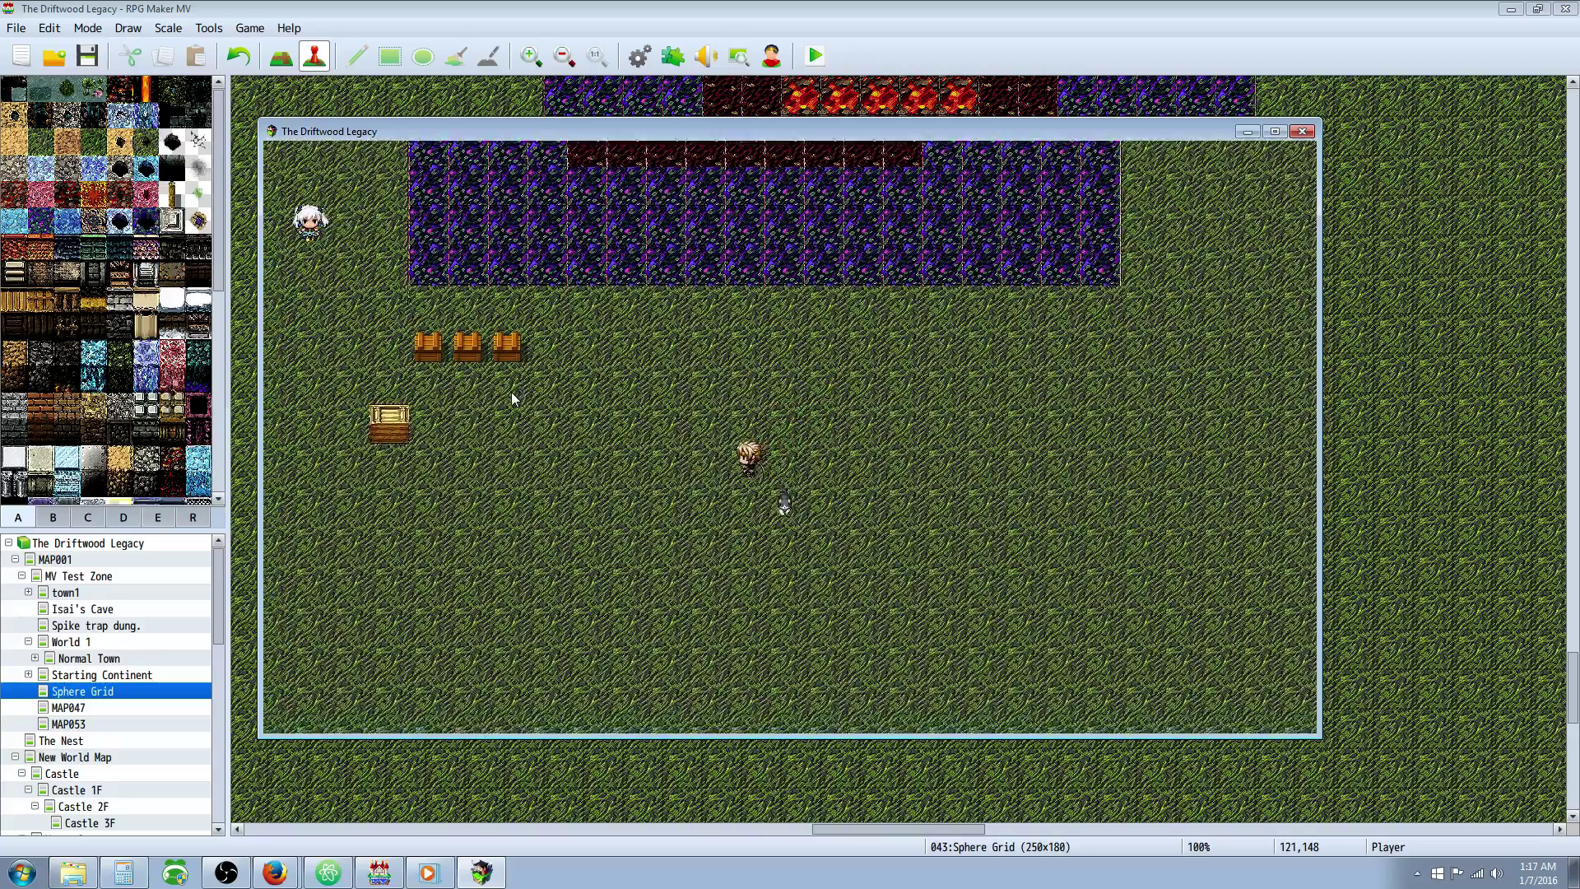
key("Down")
key("Left")
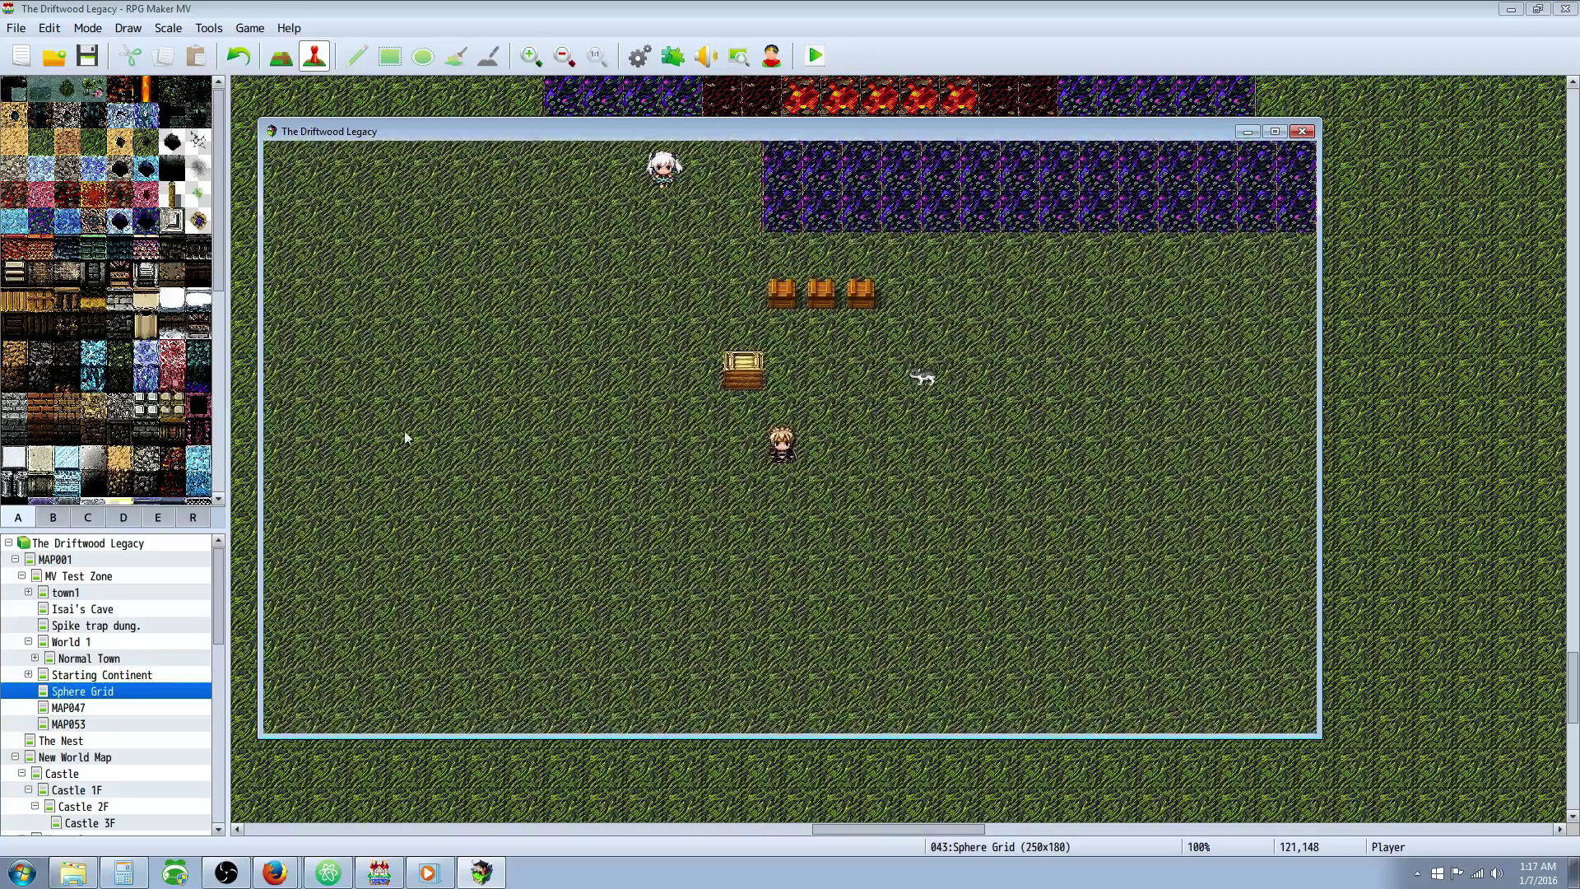
Close the playtest and save the project
key("alt+F4")
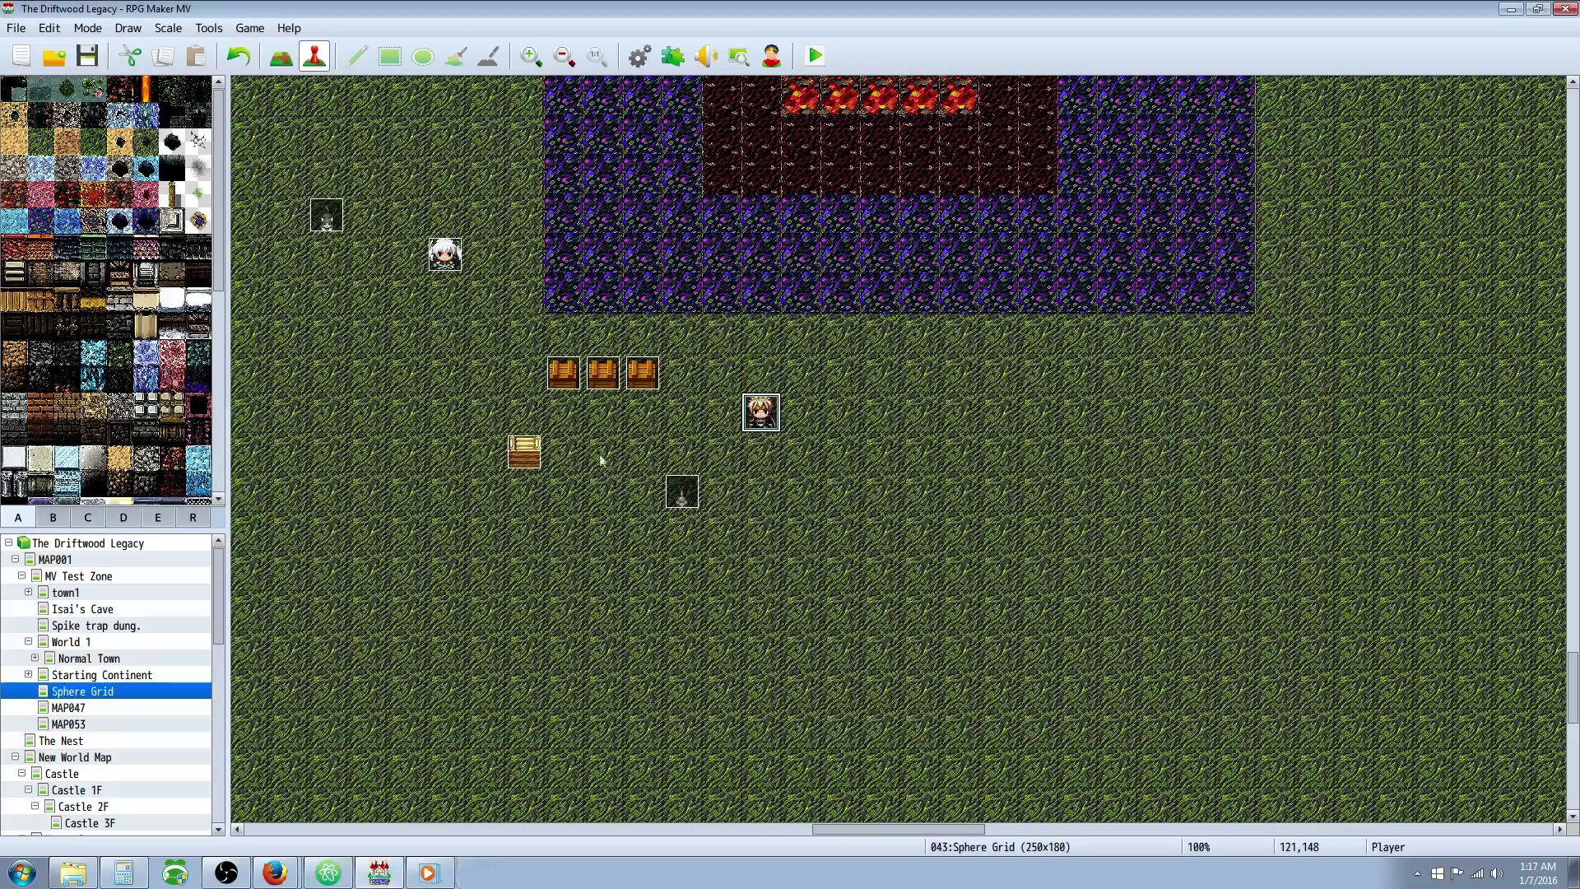
left_click(88, 55)
left_click(428, 838)
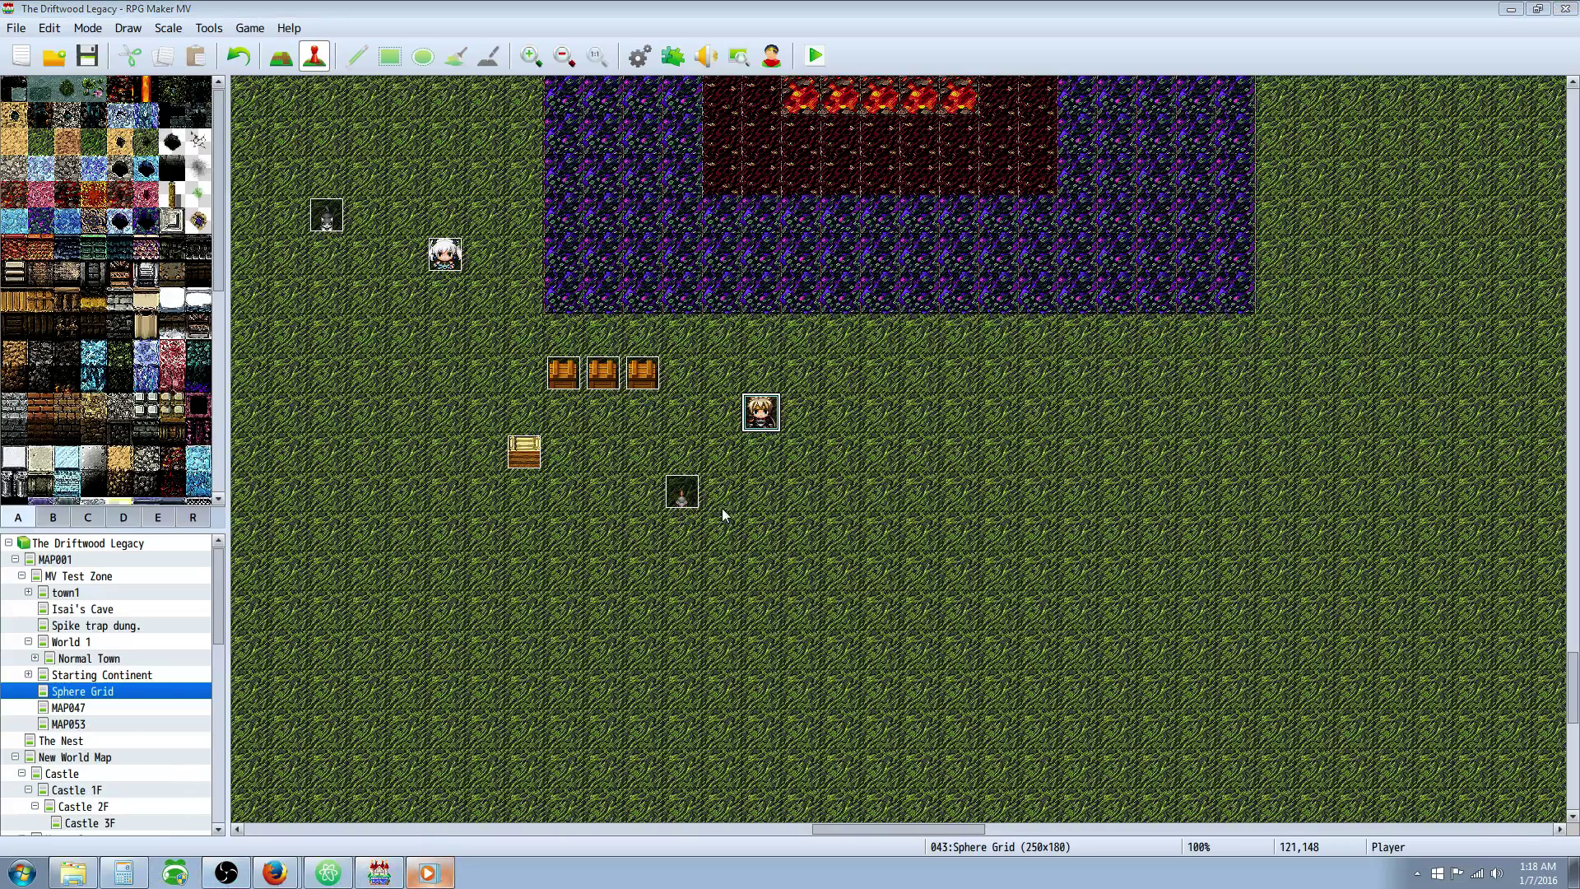